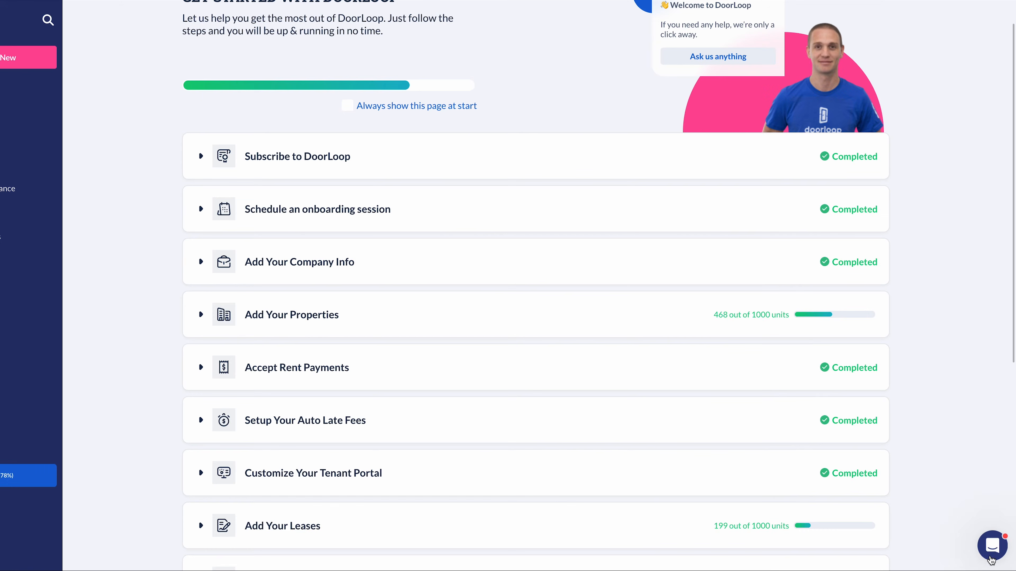
Browse the in-app help chat and the list of new records to create
{"action": "left_click", "coordinate": [945, 498]}
{"action": "scroll", "coordinate": [935, 408], "scroll_direction": "down", "scroll_amount": 3}
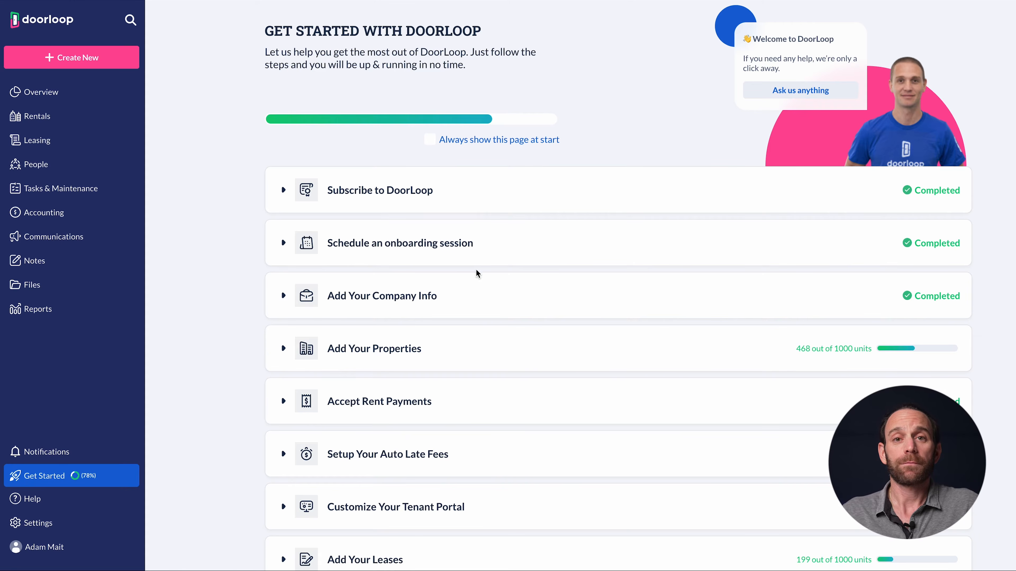
{"action": "scroll", "coordinate": [472, 305], "scroll_direction": "down", "scroll_amount": 3}
{"action": "scroll", "coordinate": [472, 305], "scroll_direction": "down", "scroll_amount": 4}
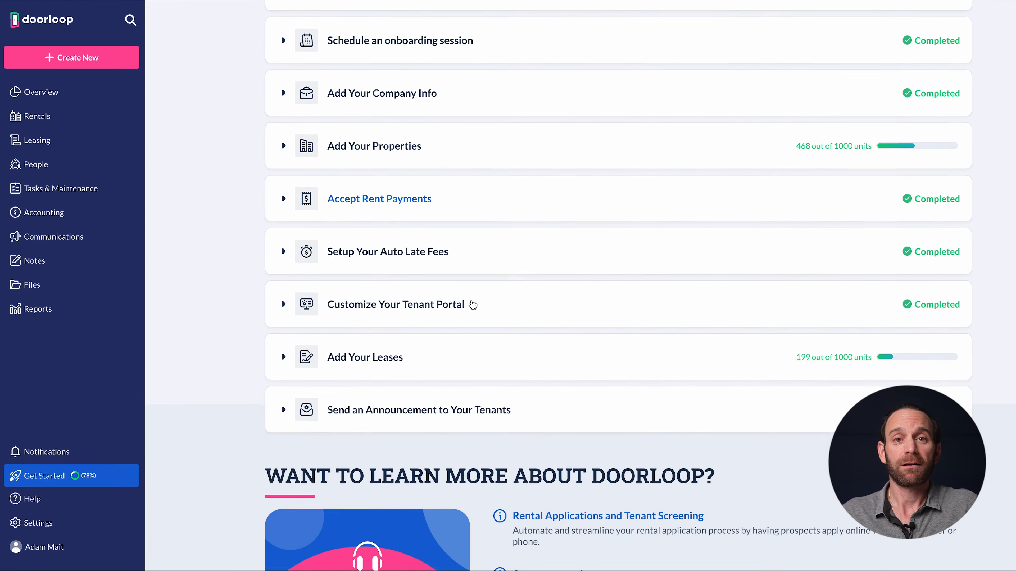
{"action": "scroll", "coordinate": [472, 304], "scroll_direction": "up", "scroll_amount": 7}
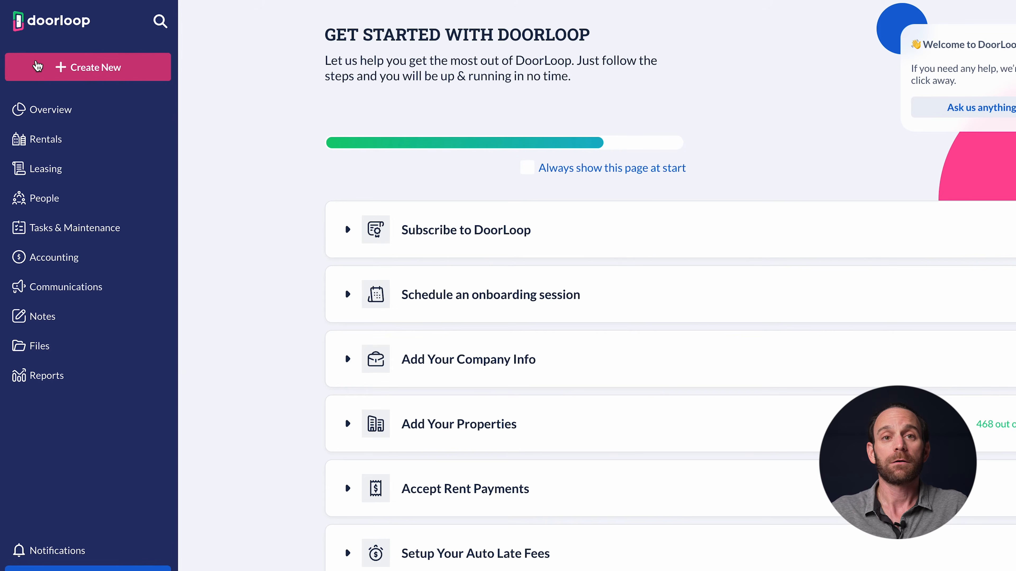
{"action": "left_click", "coordinate": [37, 64]}
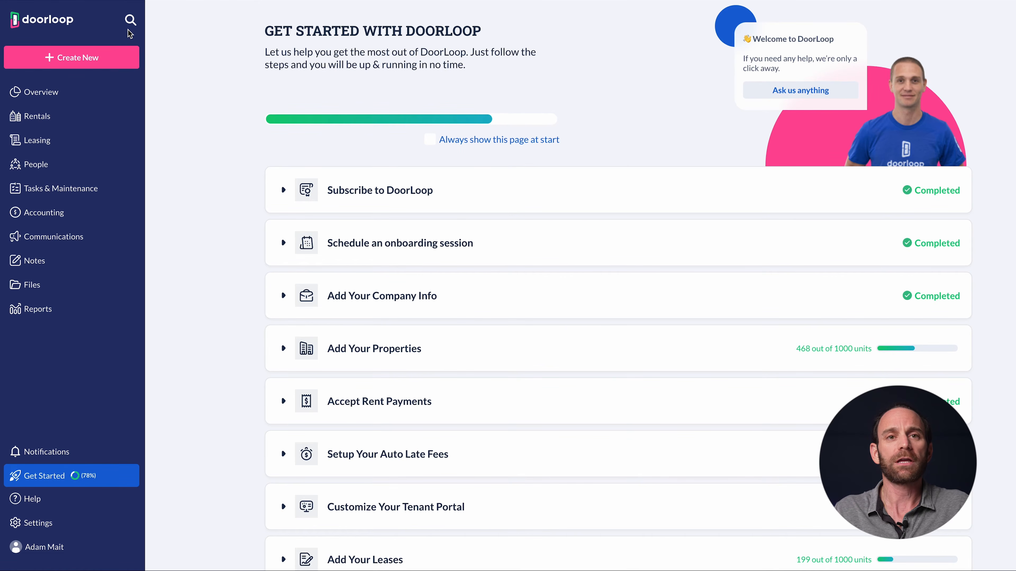
Search globally for '705', then 'tony', viewing the vendor matches
{"action": "left_click", "coordinate": [131, 21]}
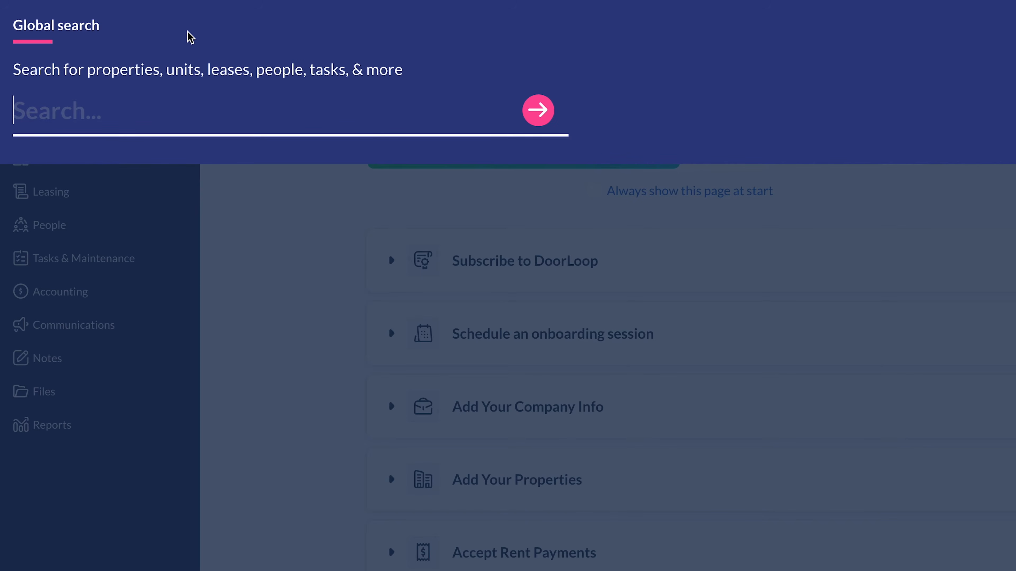
{"action": "type", "text": "705"}
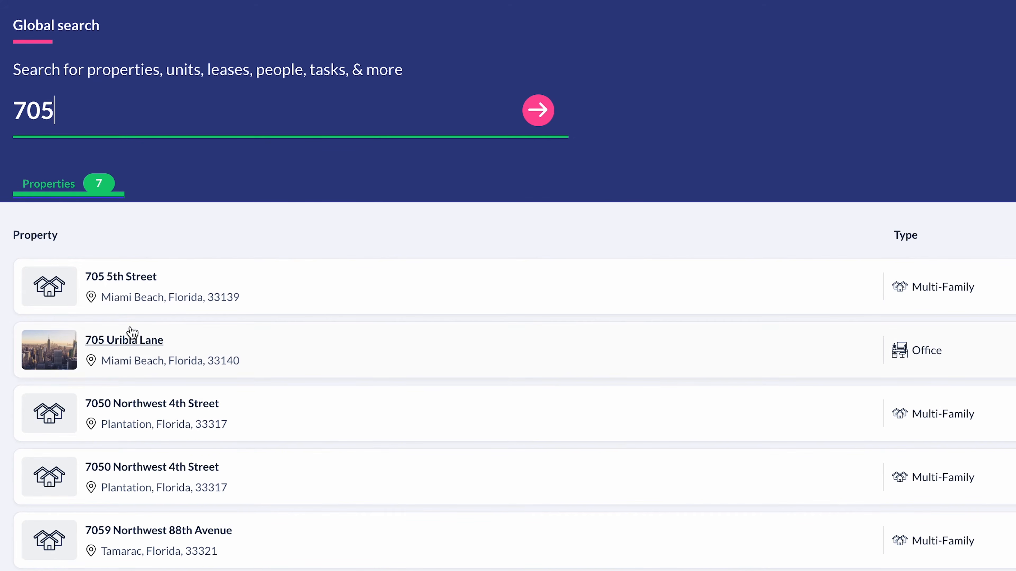
{"action": "double_click", "coordinate": [52, 122]}
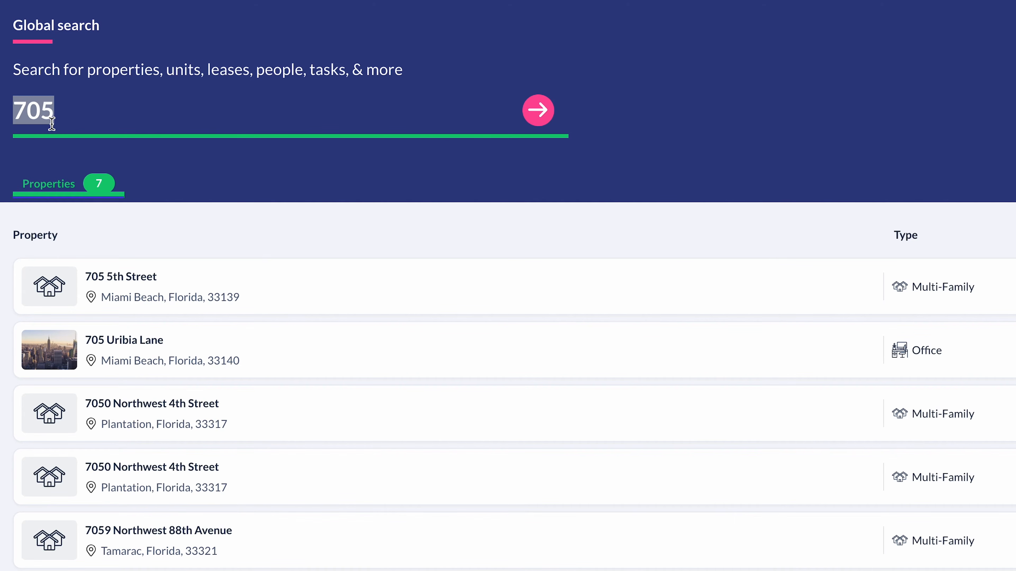
{"action": "type", "text": "tony"}
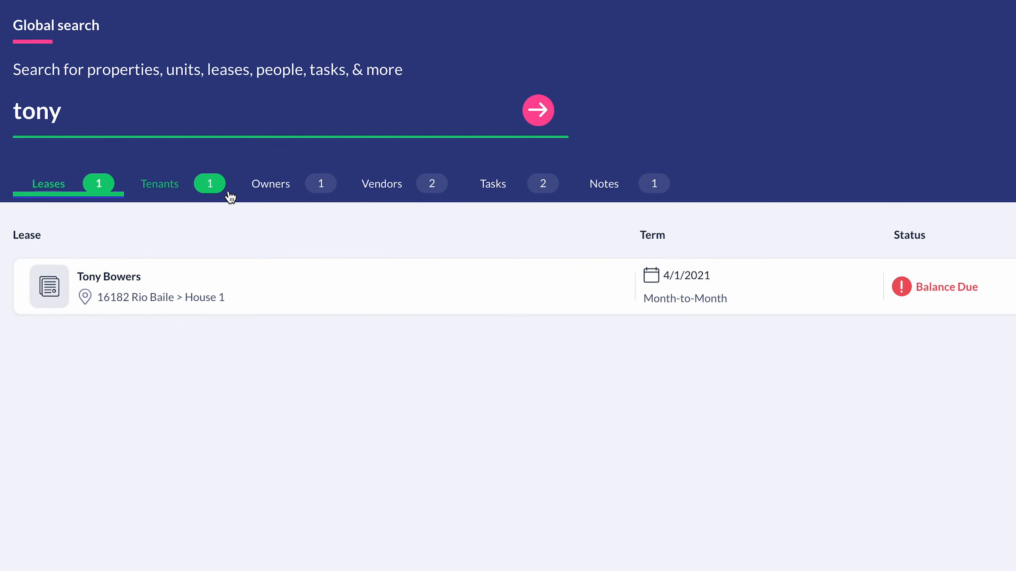
{"action": "left_click", "coordinate": [365, 199]}
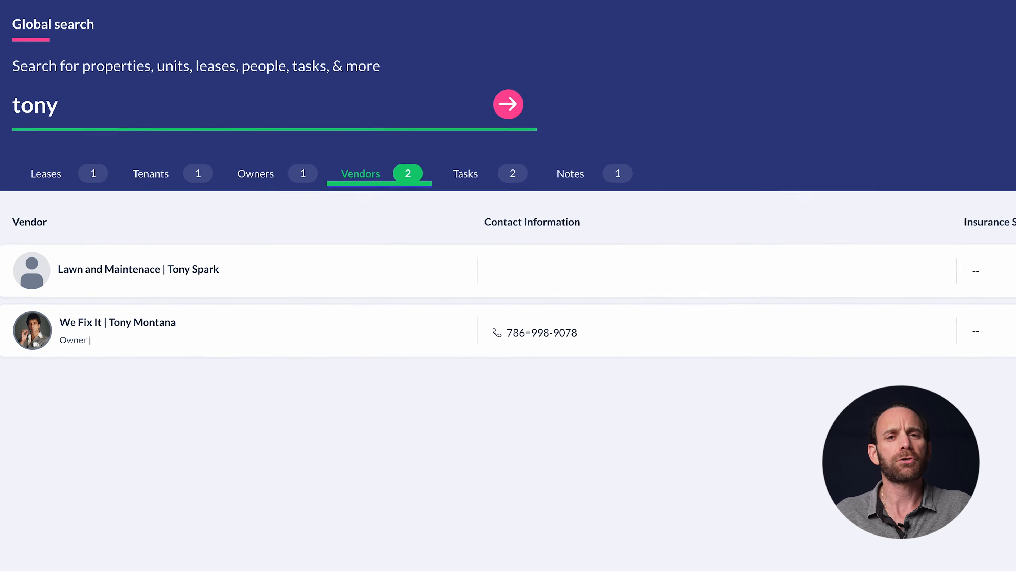
{"action": "key", "text": "Escape"}
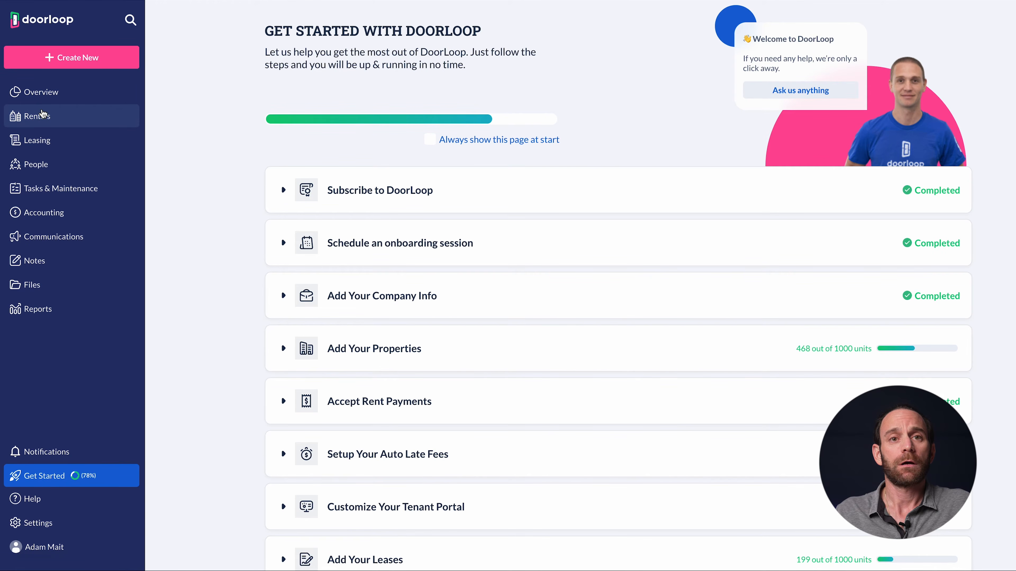
Go to the Overview dashboard and try moving the tenant requests, tasks and renewals cards
{"action": "left_click", "coordinate": [44, 101]}
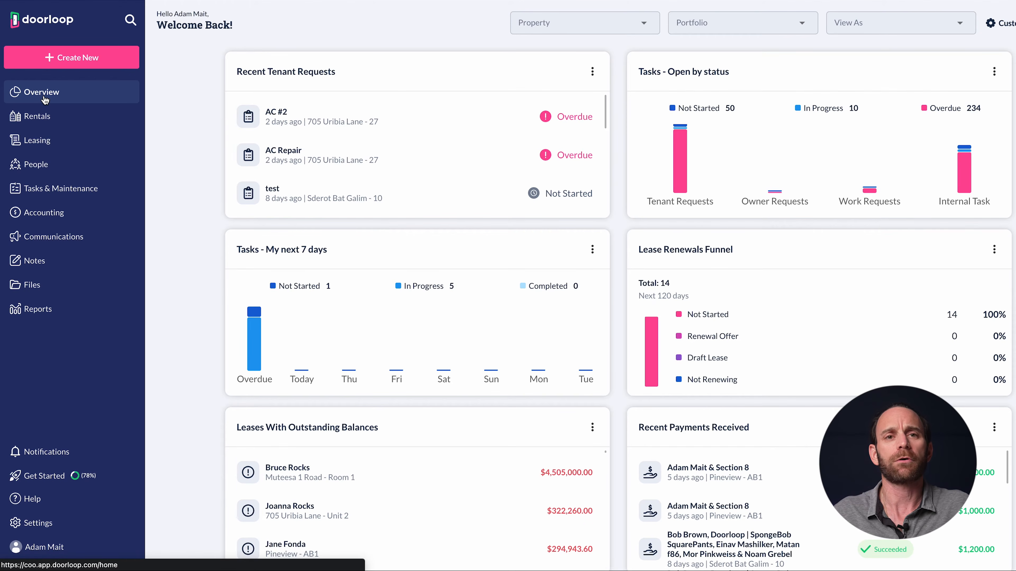
{"action": "left_click", "coordinate": [45, 99]}
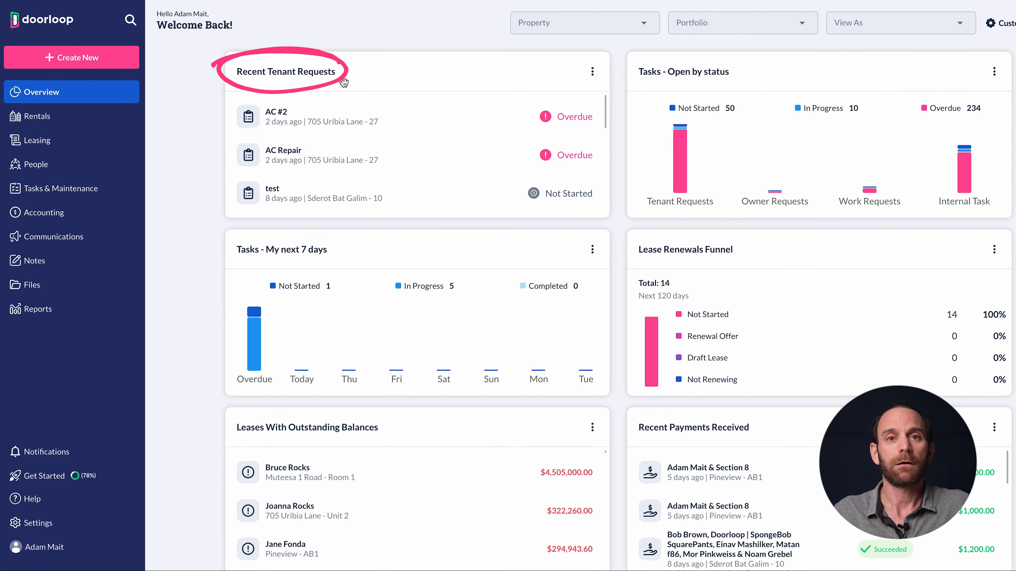
{"action": "mouse_move", "coordinate": [344, 83]}
{"action": "left_mouse_down"}
{"action": "mouse_move", "coordinate": [379, 92]}
{"action": "mouse_move", "coordinate": [365, 88]}
{"action": "mouse_move", "coordinate": [396, 73]}
{"action": "left_mouse_up"}
{"action": "mouse_move", "coordinate": [686, 98]}
{"action": "left_mouse_down"}
{"action": "mouse_move", "coordinate": [676, 100]}
{"action": "mouse_move", "coordinate": [732, 99]}
{"action": "mouse_move", "coordinate": [703, 94]}
{"action": "left_mouse_up"}
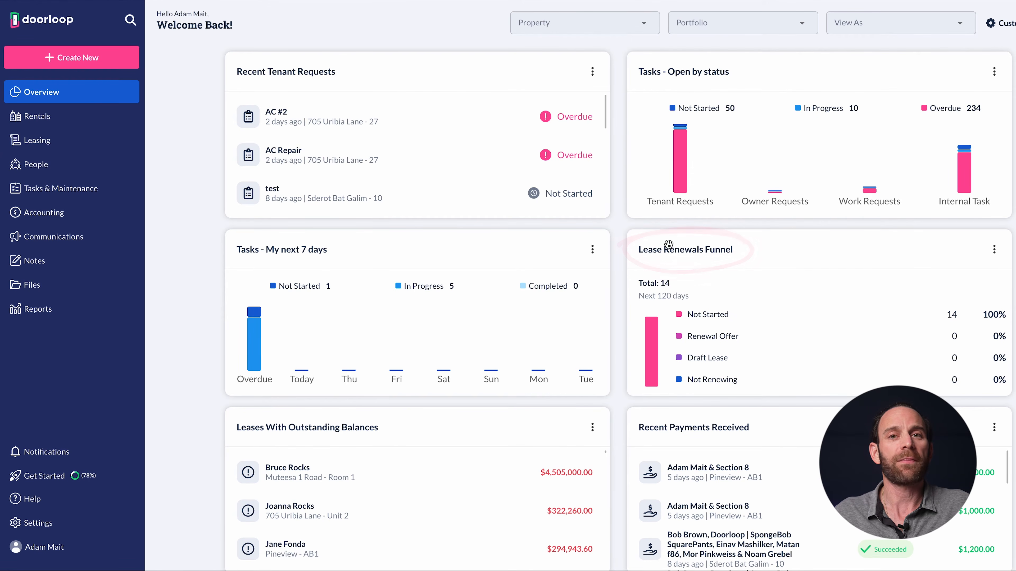
{"action": "left_click_drag", "start_coordinate": [669, 244], "coordinate": [667, 247]}
Scroll through the dashboard cards and start filtering the dashboard by property
{"action": "scroll", "coordinate": [572, 325], "scroll_direction": "down", "scroll_amount": 1}
{"action": "scroll", "coordinate": [573, 326], "scroll_direction": "down", "scroll_amount": 2}
{"action": "scroll", "coordinate": [659, 384], "scroll_direction": "down", "scroll_amount": 1}
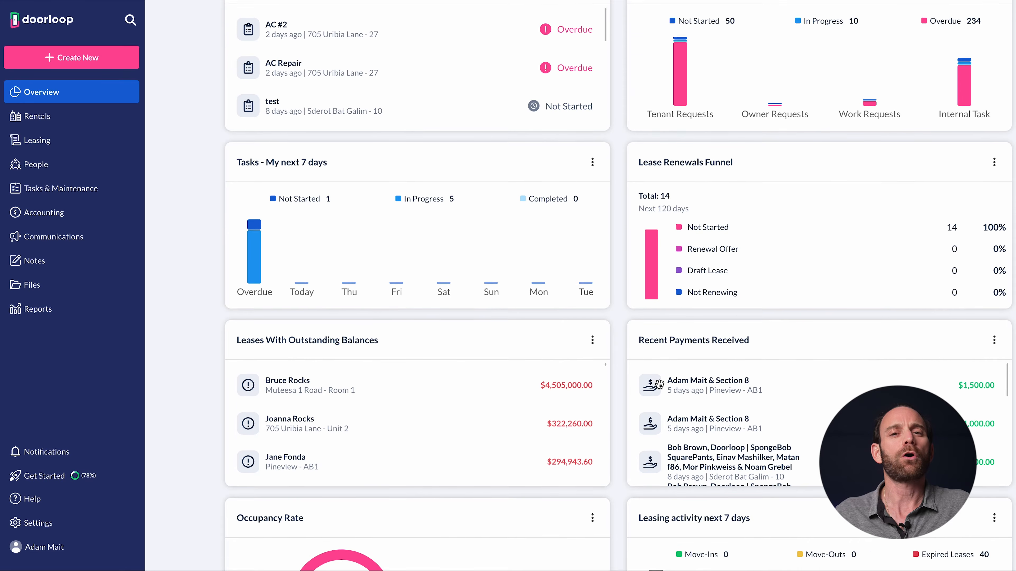
{"action": "scroll", "coordinate": [659, 384], "scroll_direction": "down", "scroll_amount": 3}
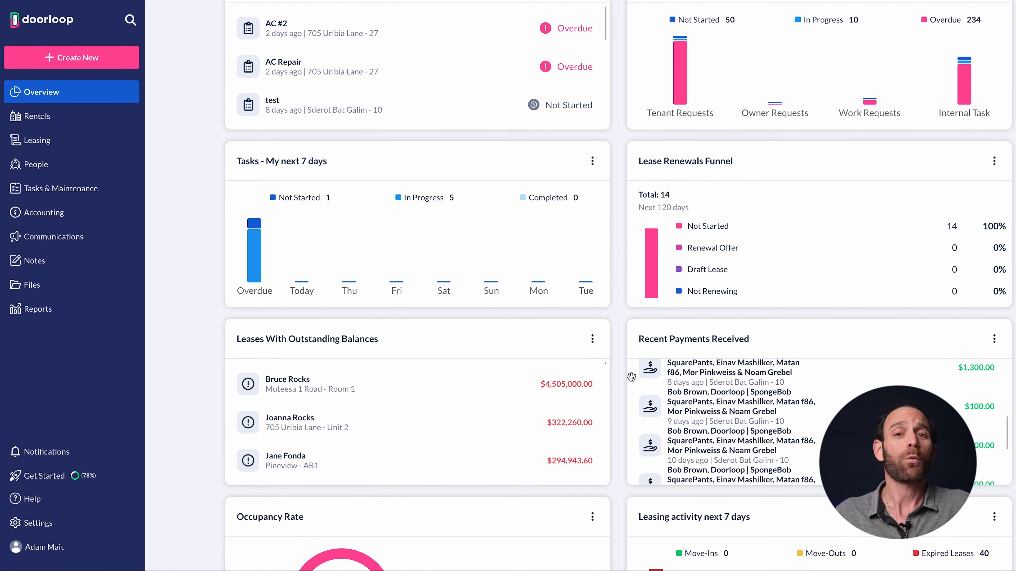
{"action": "scroll", "coordinate": [621, 377], "scroll_direction": "down", "scroll_amount": 6}
{"action": "scroll", "coordinate": [621, 377], "scroll_direction": "down", "scroll_amount": 7}
{"action": "scroll", "coordinate": [622, 376], "scroll_direction": "up", "scroll_amount": 13}
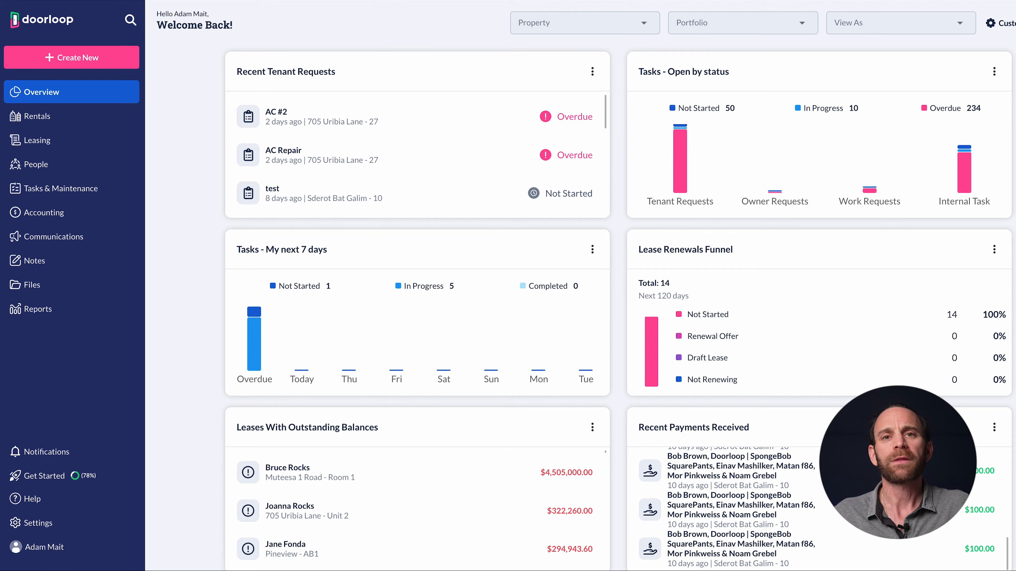
{"action": "left_click", "coordinate": [628, 27]}
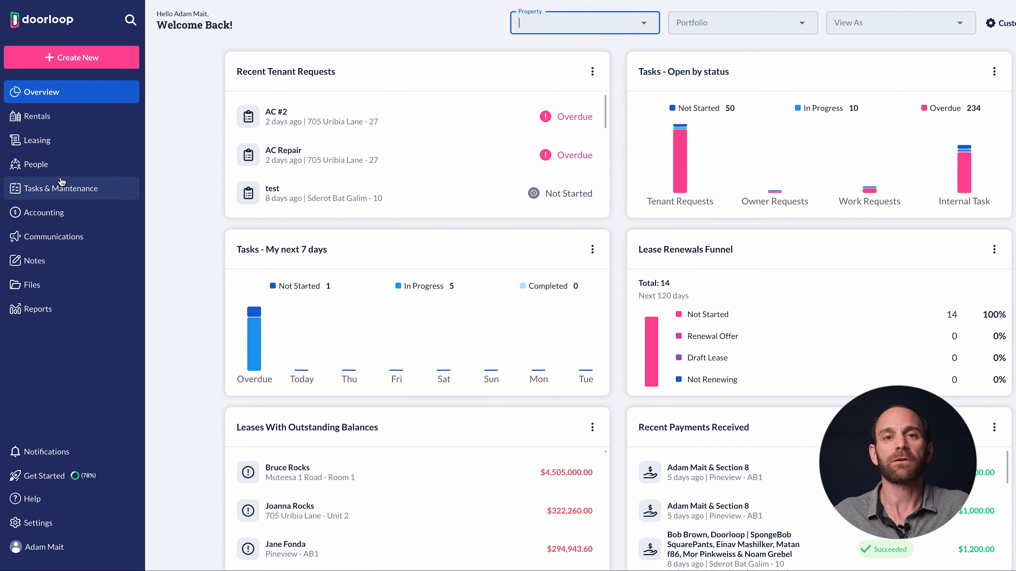
Open the AC #2 tenant request, then view the Not Started lease renewals
{"action": "left_click", "coordinate": [272, 121]}
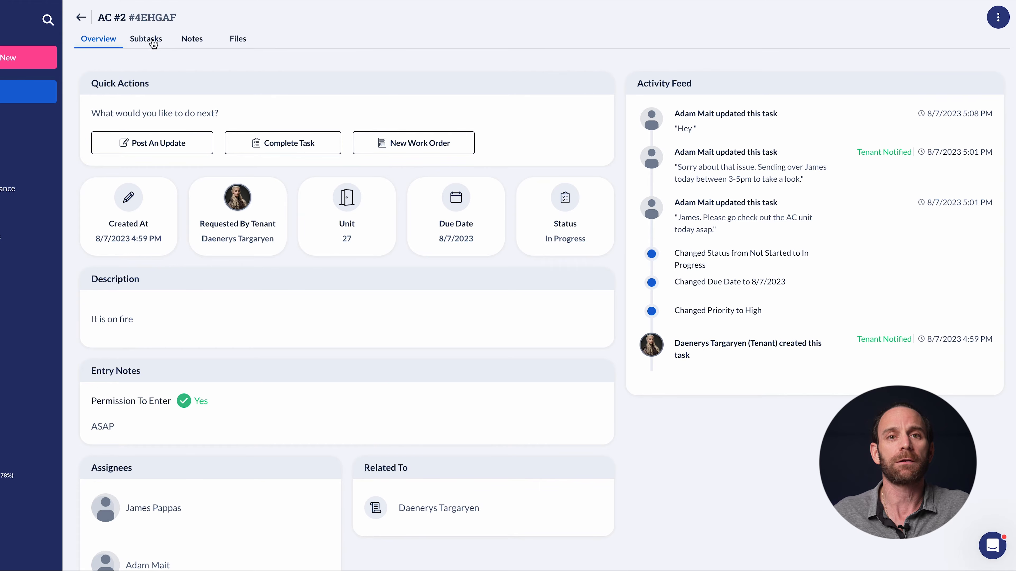
{"action": "scroll", "coordinate": [175, 160], "scroll_direction": "down", "scroll_amount": 2}
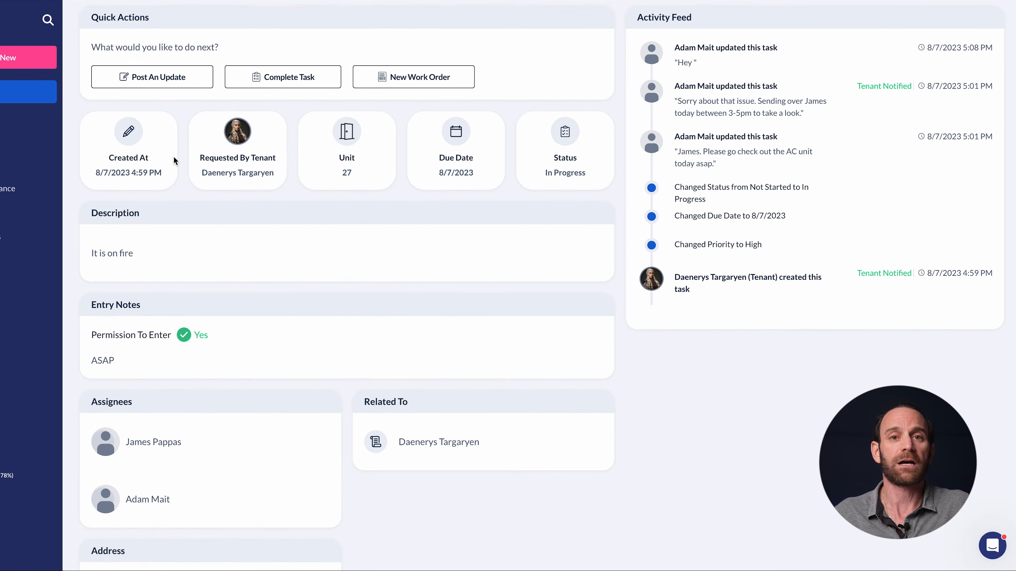
{"action": "scroll", "coordinate": [175, 160], "scroll_direction": "up", "scroll_amount": 2}
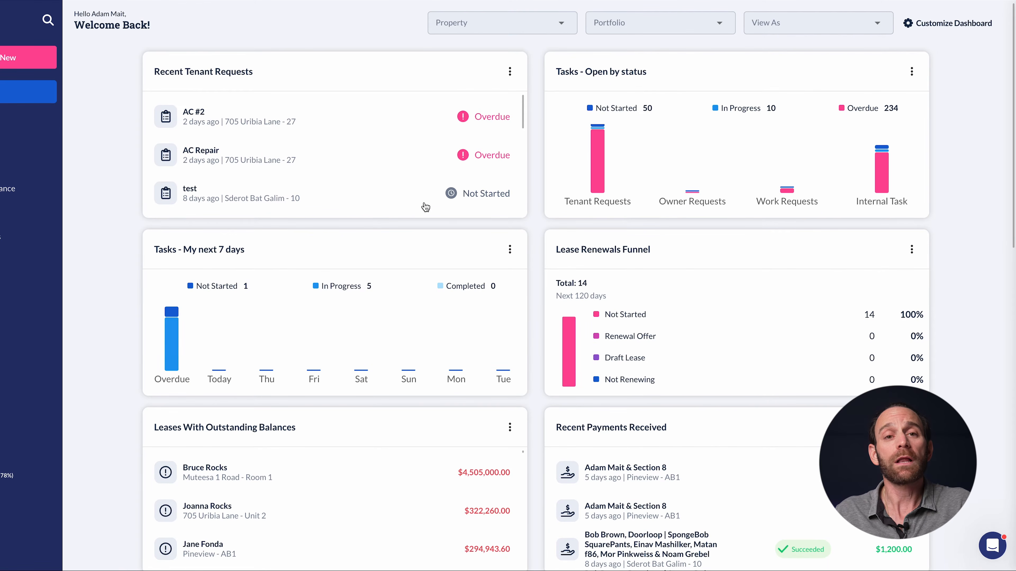
{"action": "left_click", "coordinate": [620, 319]}
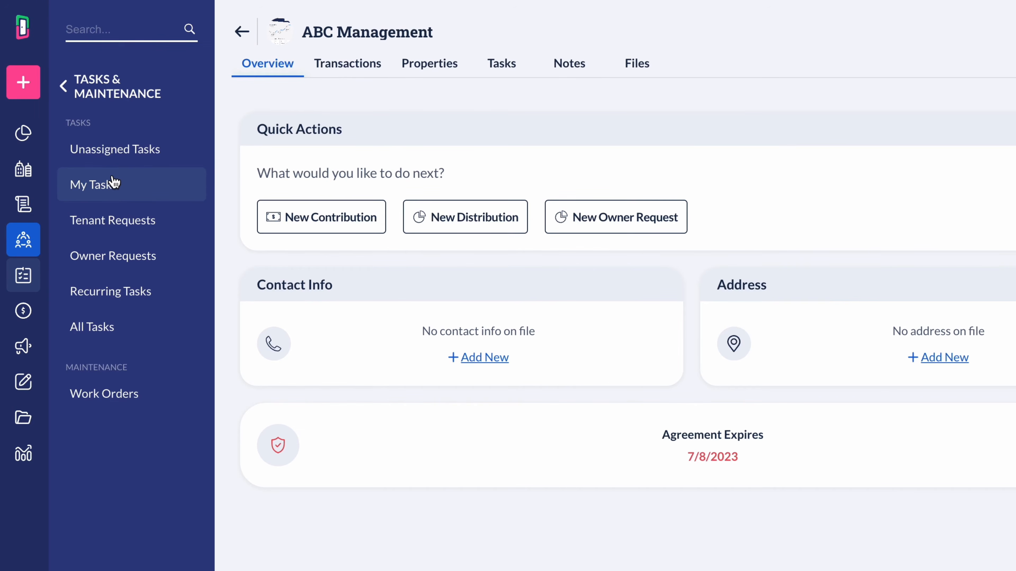
View Owner Requests and Recurring Tasks, then the All Tasks list with its search box
{"action": "left_click", "coordinate": [112, 256]}
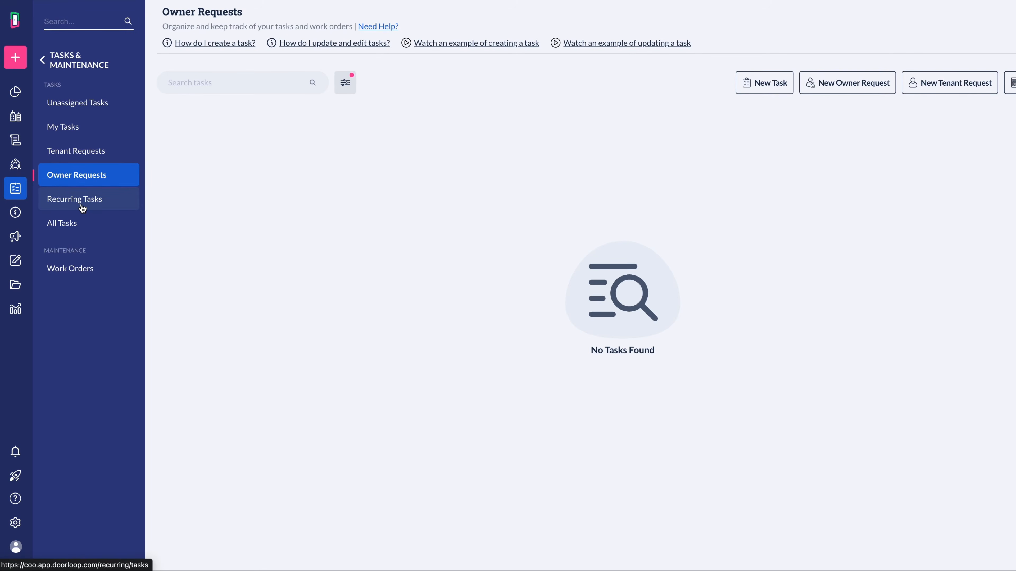
{"action": "left_click", "coordinate": [82, 205]}
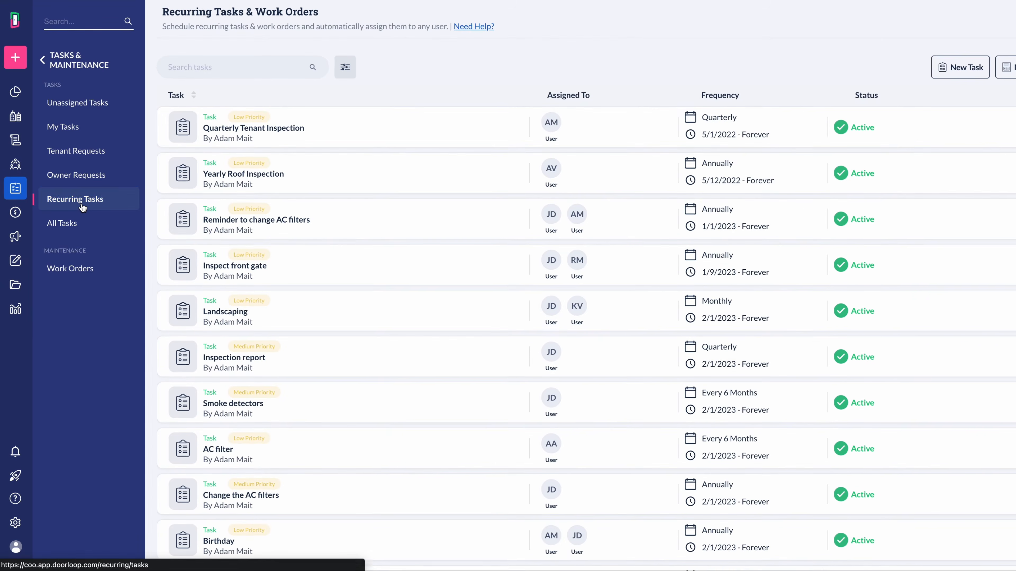
{"action": "left_click", "coordinate": [61, 226]}
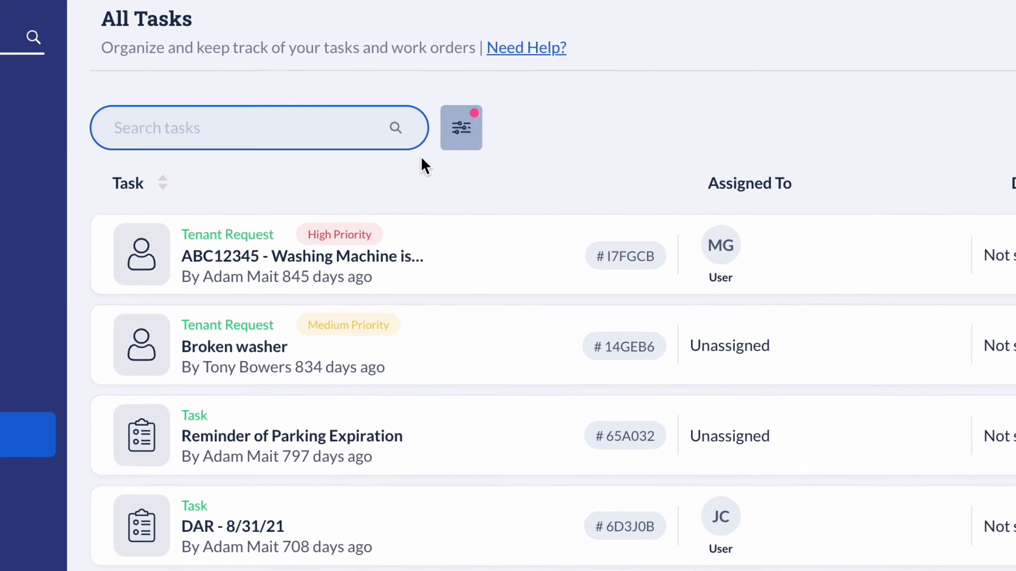
{"action": "left_click", "coordinate": [382, 146]}
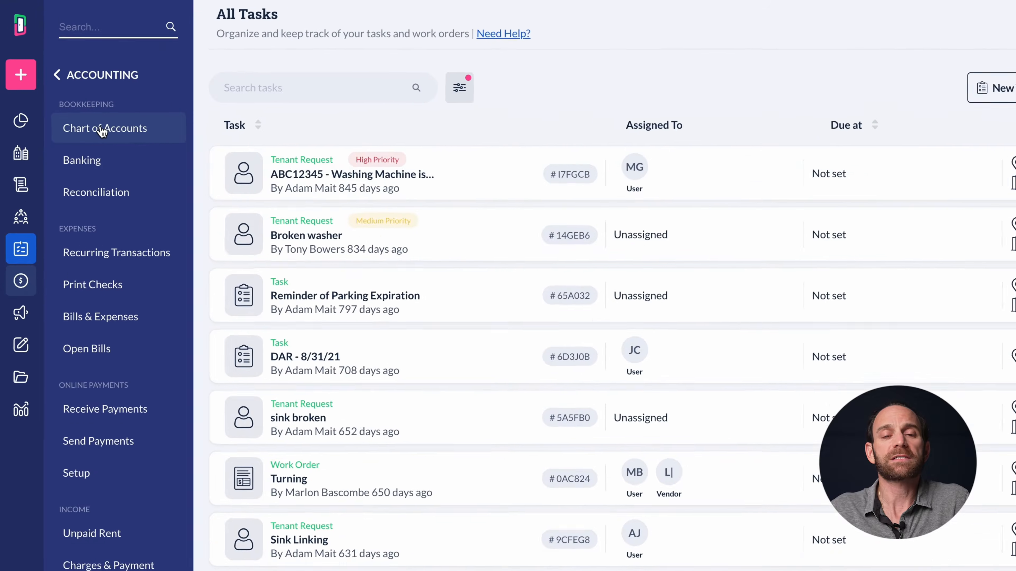
Search the chart of accounts for 'maint' and open the Maintenance account's transactions
{"action": "left_click", "coordinate": [103, 129]}
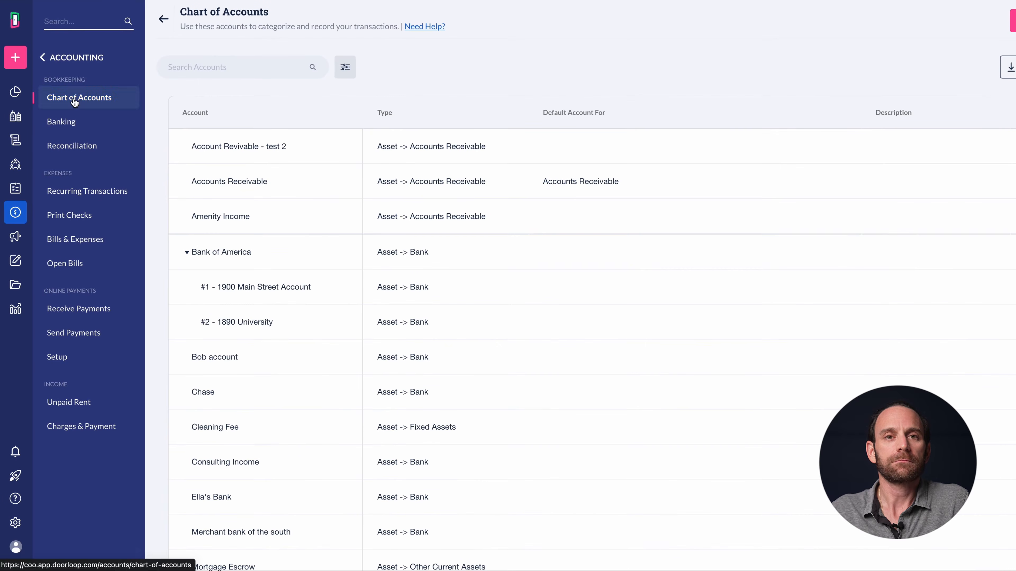
{"action": "left_click", "coordinate": [75, 100]}
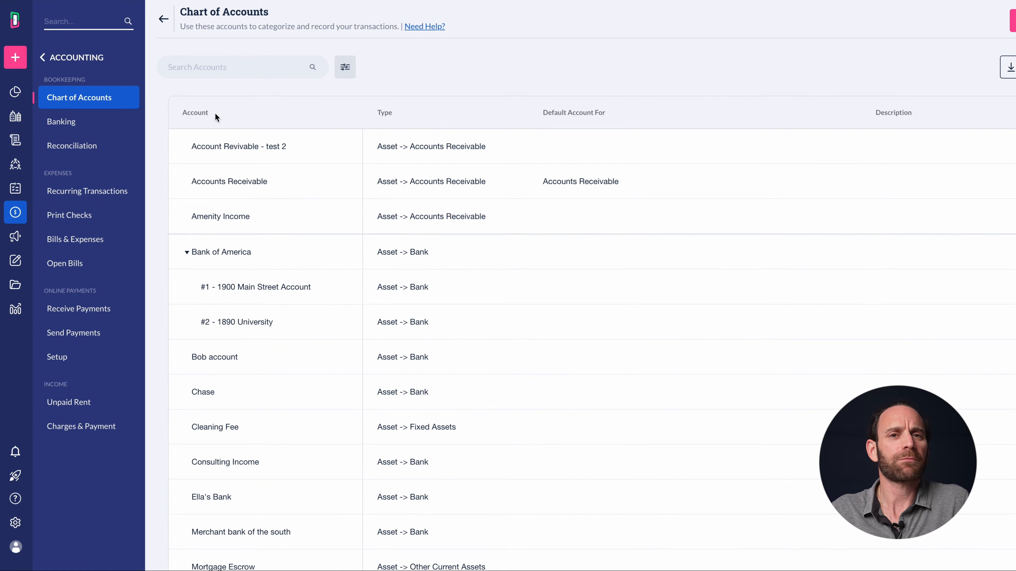
{"action": "left_click", "coordinate": [220, 62]}
{"action": "type", "text": "maint"}
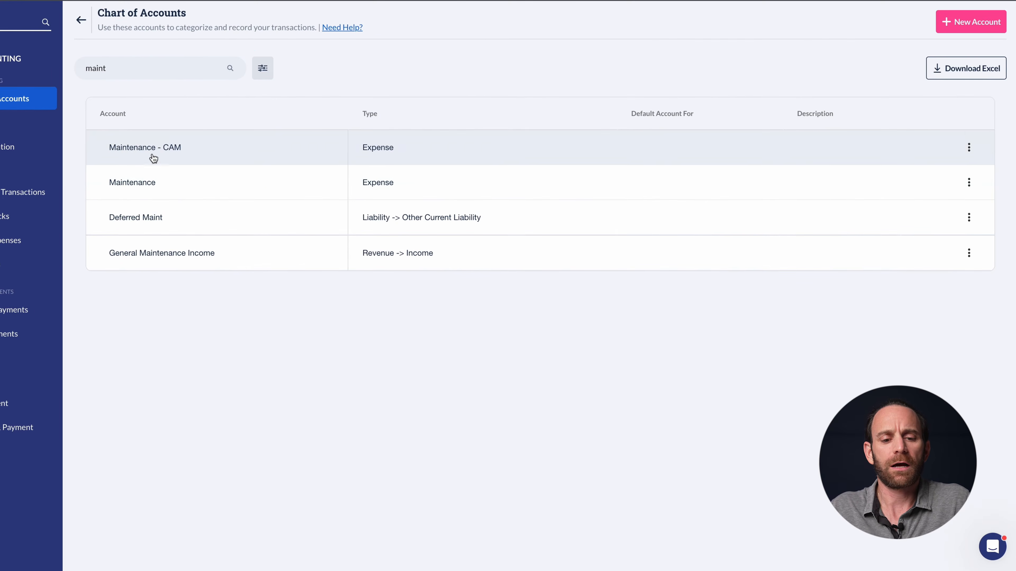
{"action": "left_click", "coordinate": [145, 184]}
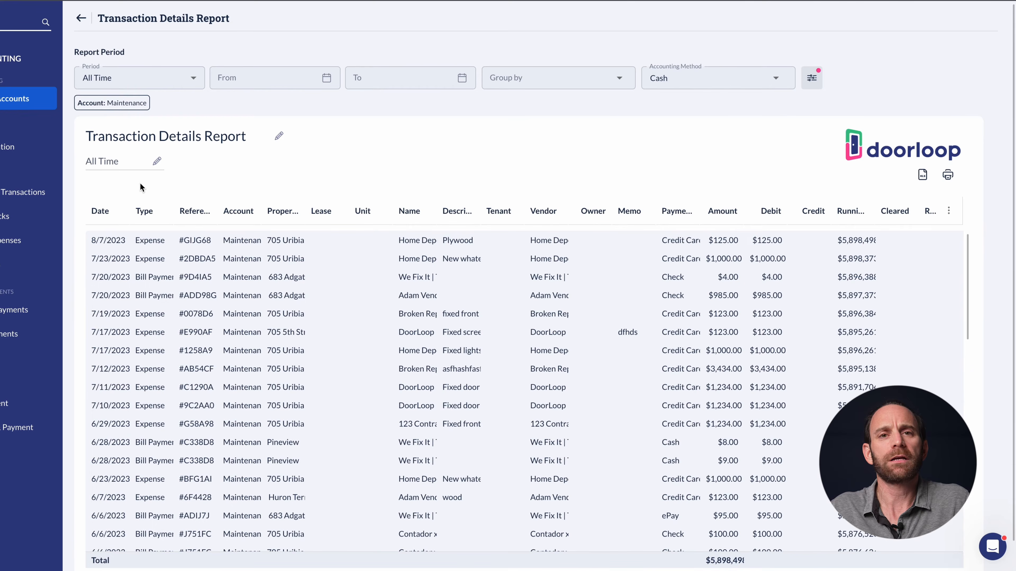
Close the report filter panel, go to Banking, and review the operating account's 28 transactions
{"action": "left_click", "coordinate": [811, 77]}
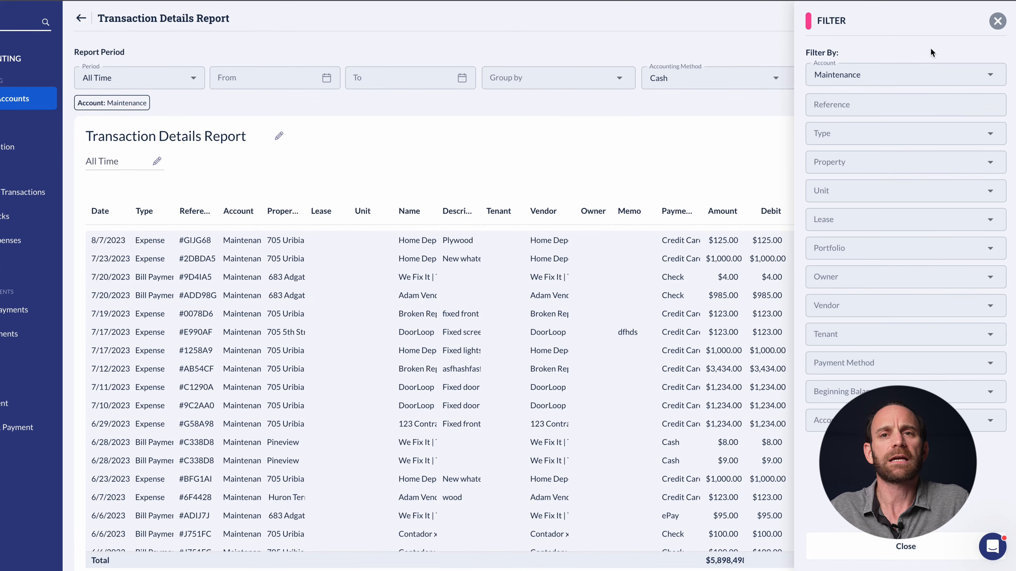
{"action": "left_click", "coordinate": [997, 21]}
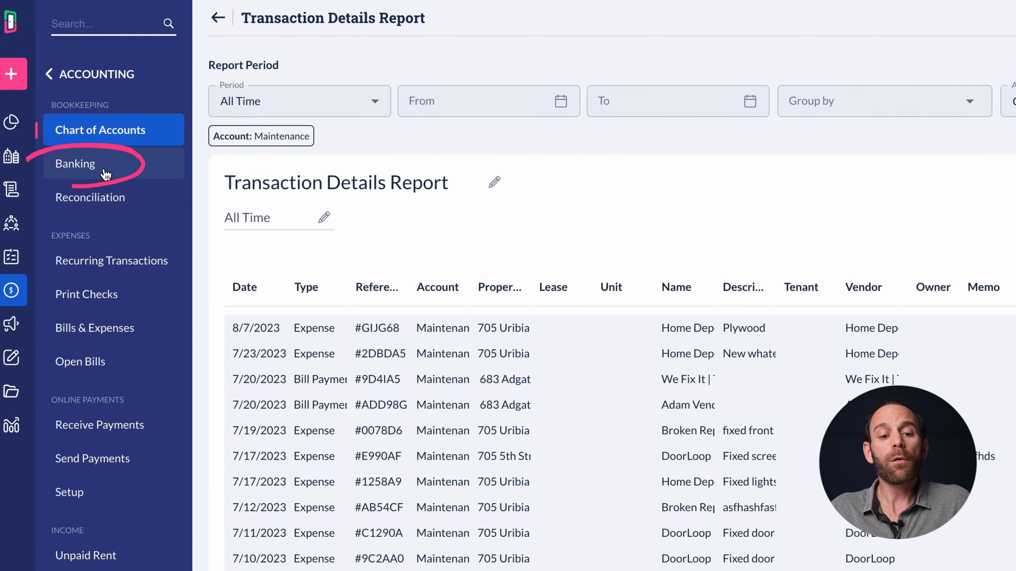
{"action": "left_click", "coordinate": [97, 167]}
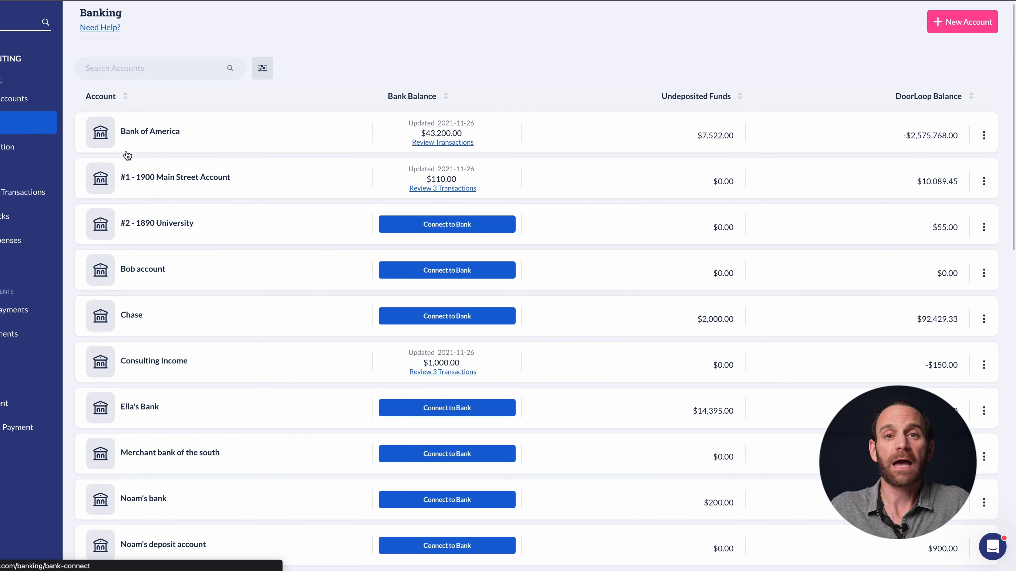
{"action": "scroll", "coordinate": [379, 324], "scroll_direction": "down", "scroll_amount": 1}
{"action": "scroll", "coordinate": [379, 324], "scroll_direction": "down", "scroll_amount": 5}
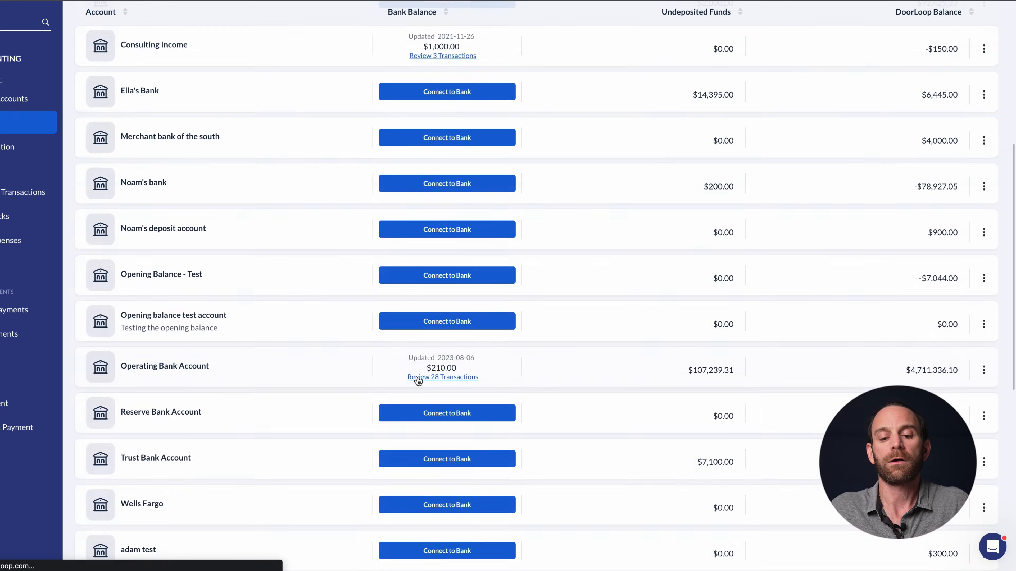
{"action": "left_click", "coordinate": [417, 378]}
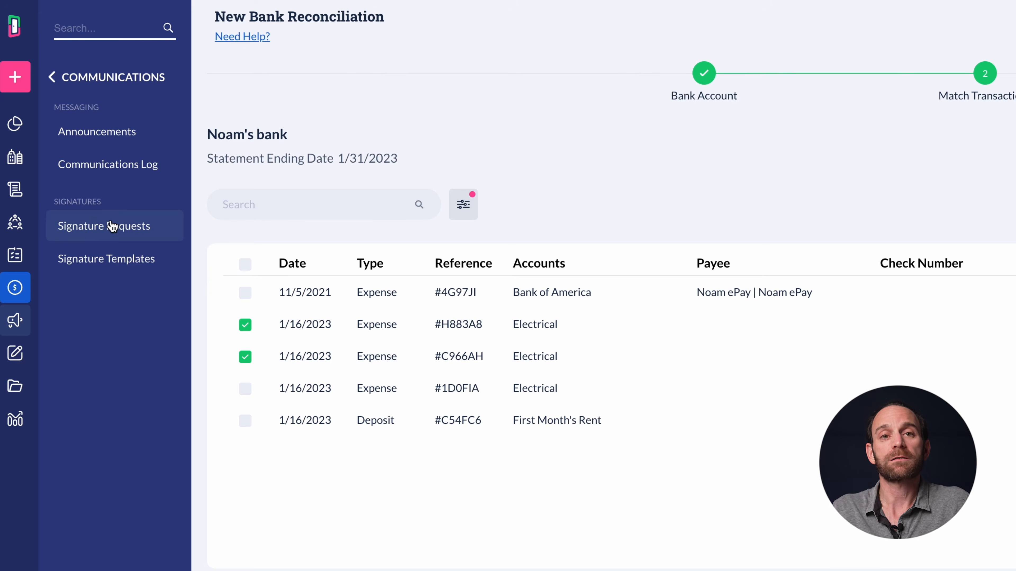
Visit Signature Templates and Announcements, ending on the Communications Log
{"action": "right_click", "coordinate": [114, 268]}
{"action": "left_click", "coordinate": [103, 261]}
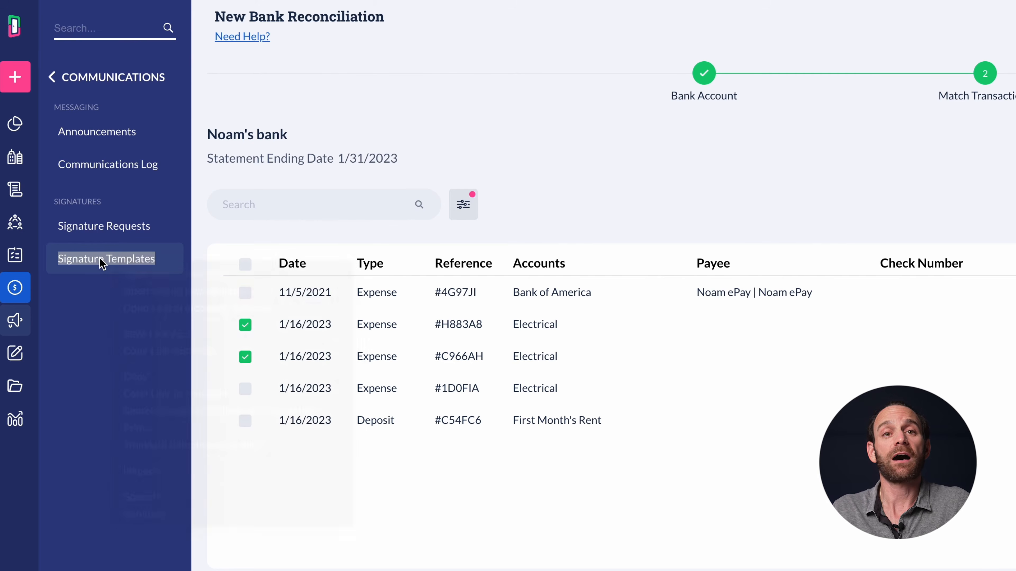
{"action": "left_click", "coordinate": [96, 263]}
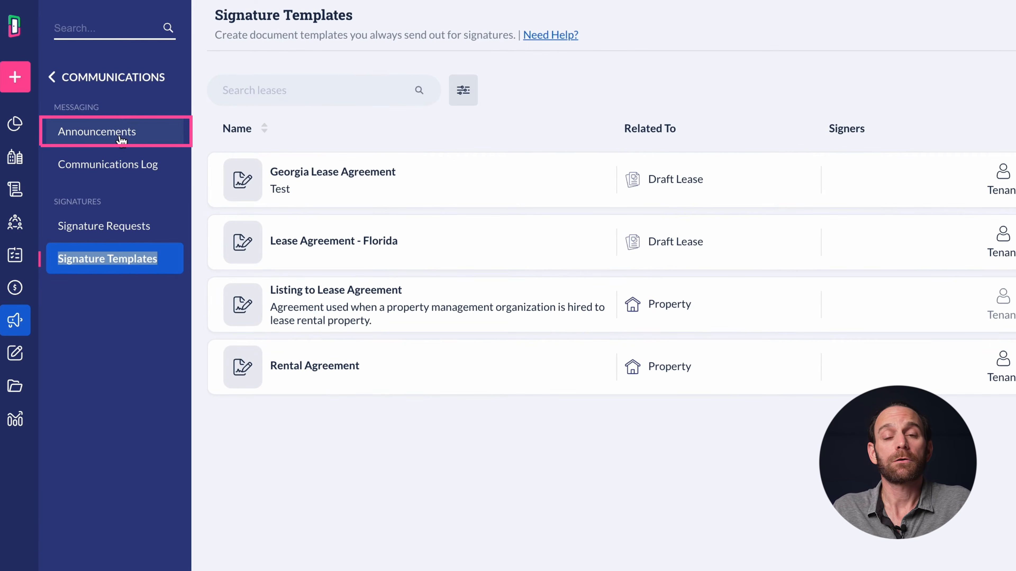
{"action": "left_click", "coordinate": [121, 139]}
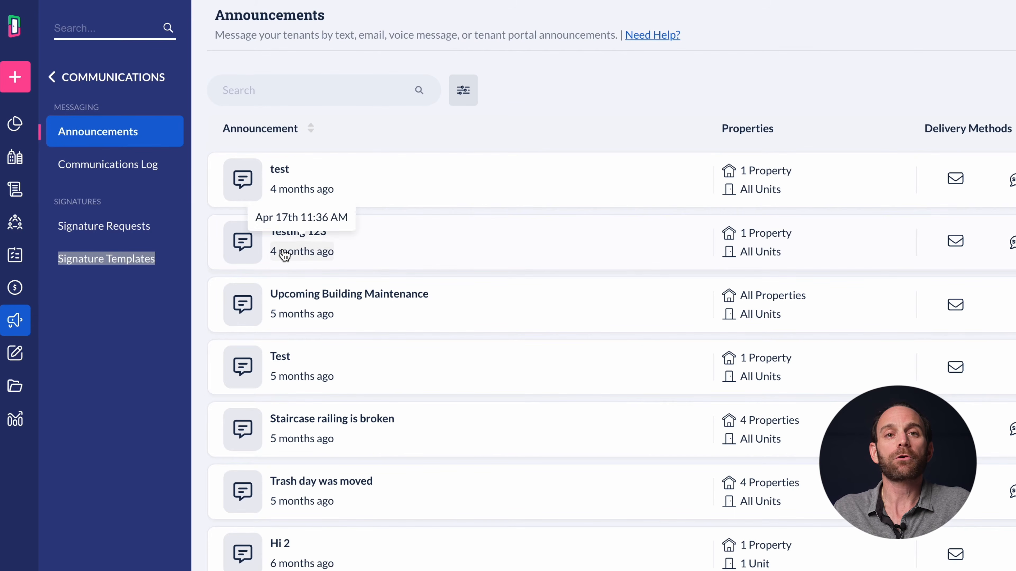
{"action": "left_click", "coordinate": [157, 175]}
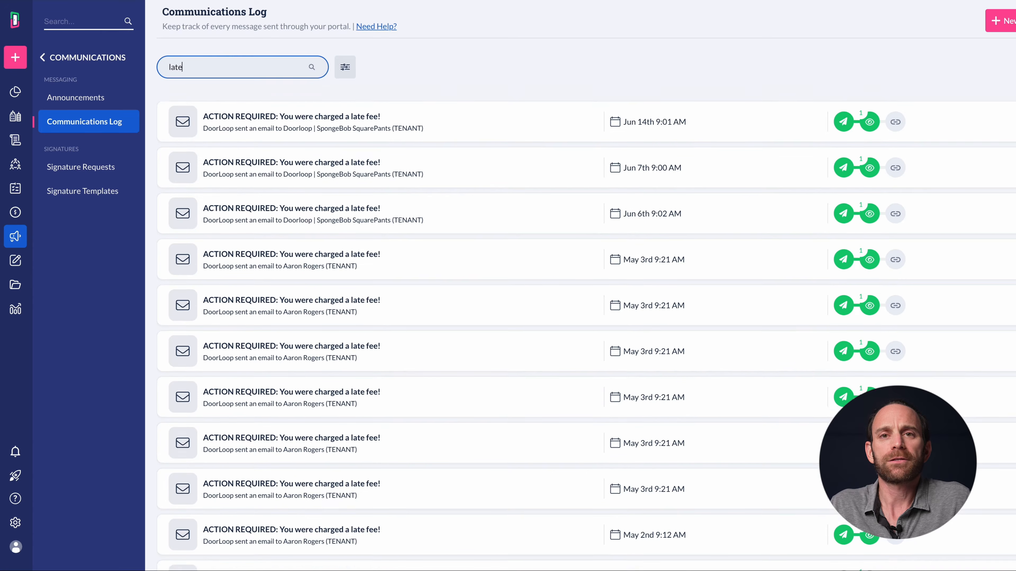
Filter the log to 'late' messages and sort them by delivery status
{"action": "left_click", "coordinate": [547, 86]}
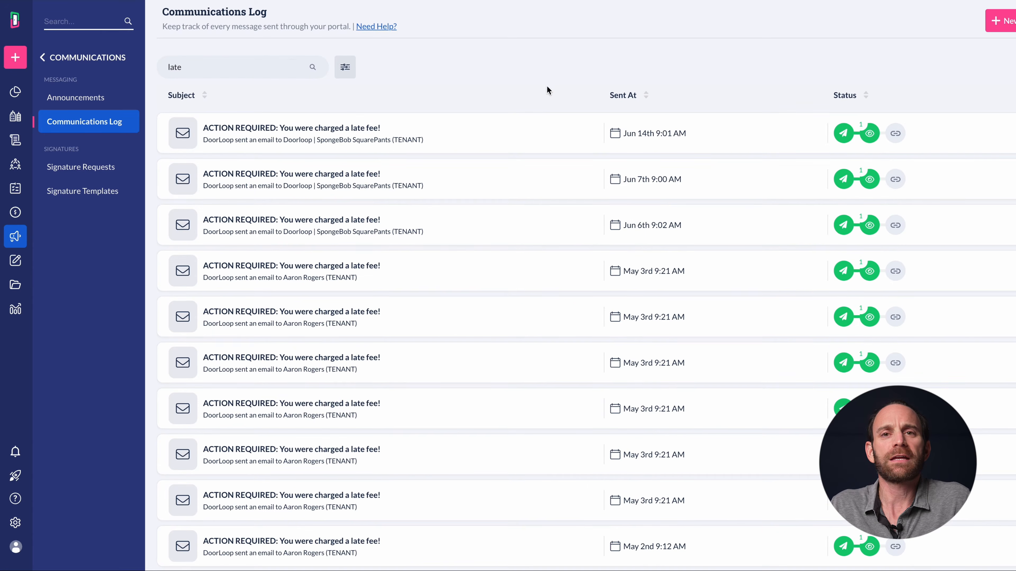
{"action": "left_click", "coordinate": [836, 99]}
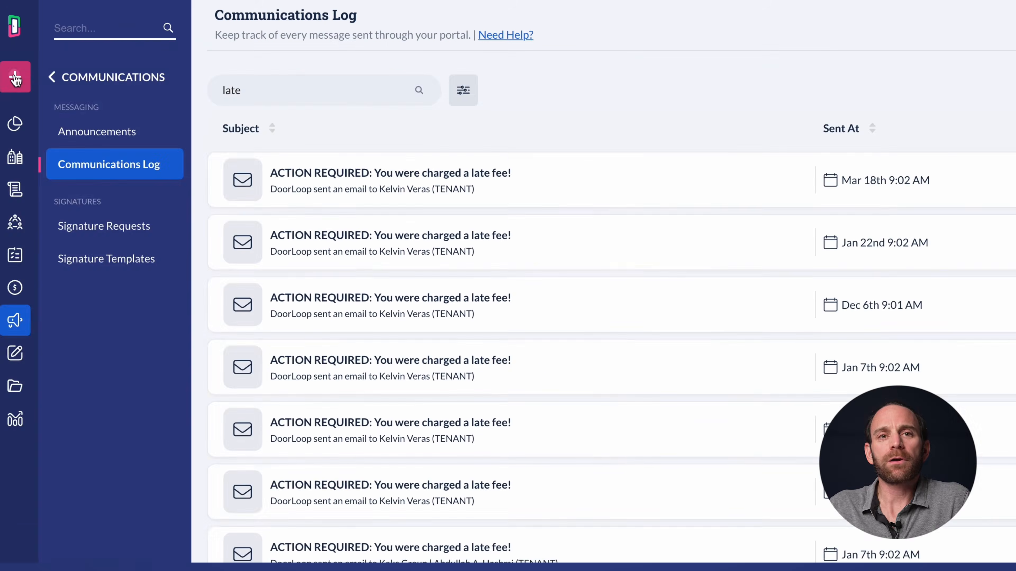
Start a new All Properties announcement sent by email now and shown in the tenant portal
{"action": "left_click", "coordinate": [15, 79]}
{"action": "scroll", "coordinate": [12, 80], "scroll_direction": "down", "scroll_amount": 3}
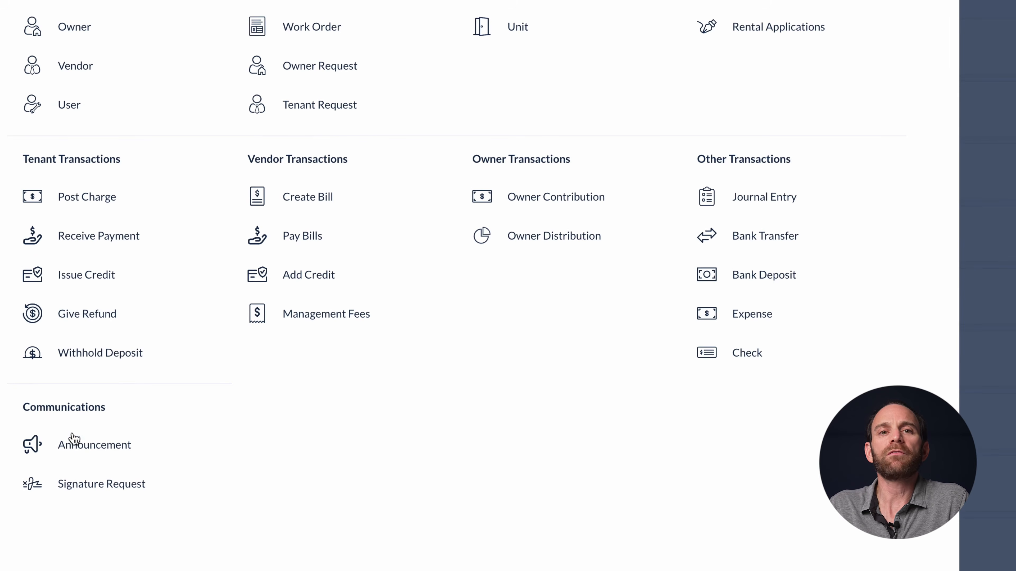
{"action": "left_click", "coordinate": [68, 454]}
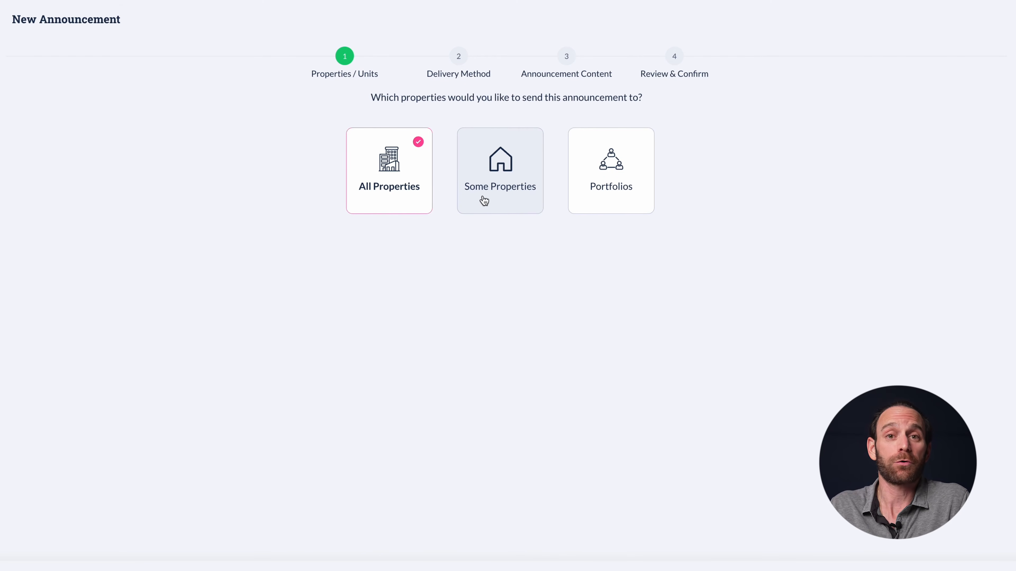
{"action": "scroll", "coordinate": [660, 285], "scroll_direction": "down", "scroll_amount": 1}
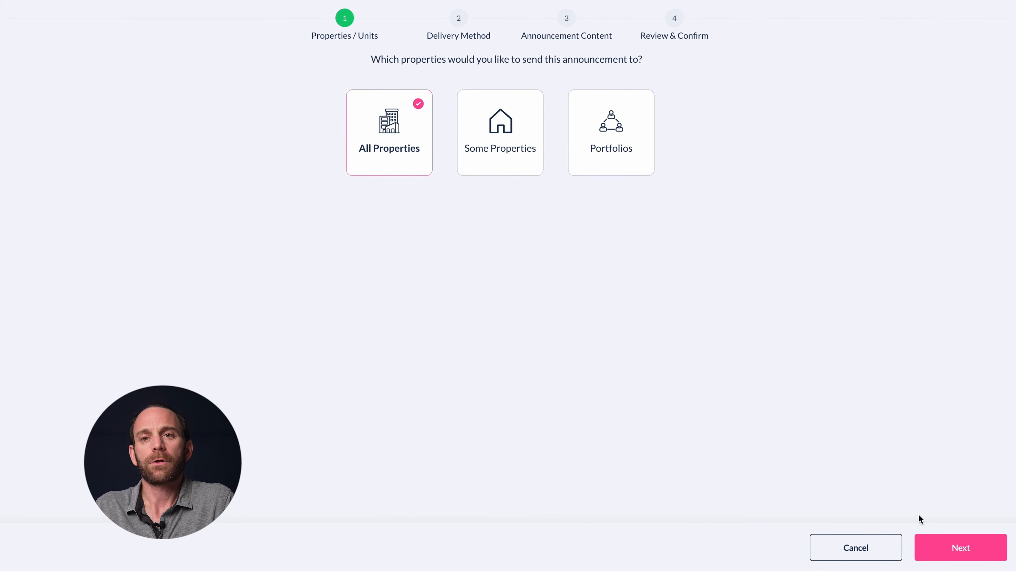
{"action": "left_click", "coordinate": [934, 551]}
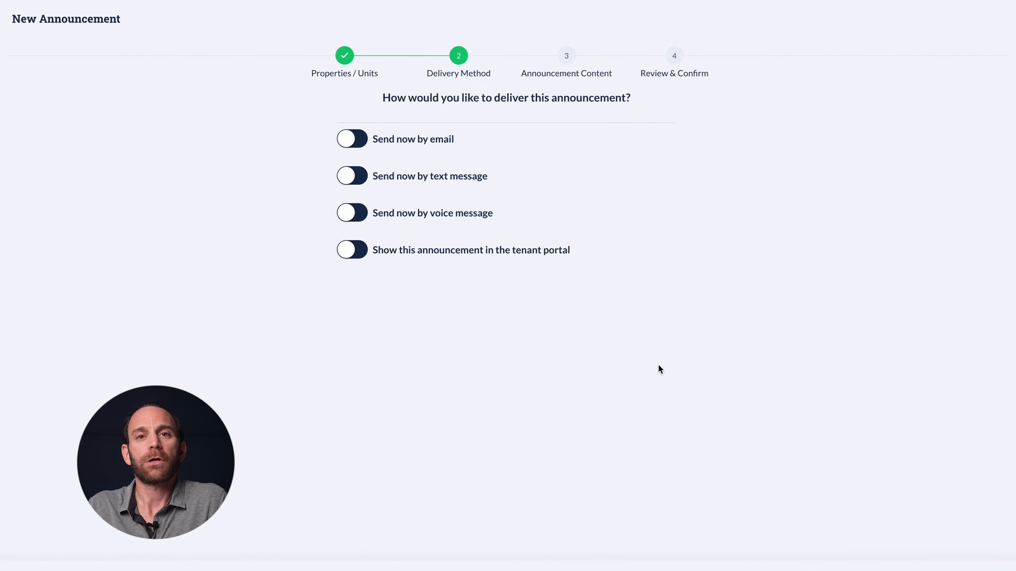
{"action": "left_click", "coordinate": [351, 140]}
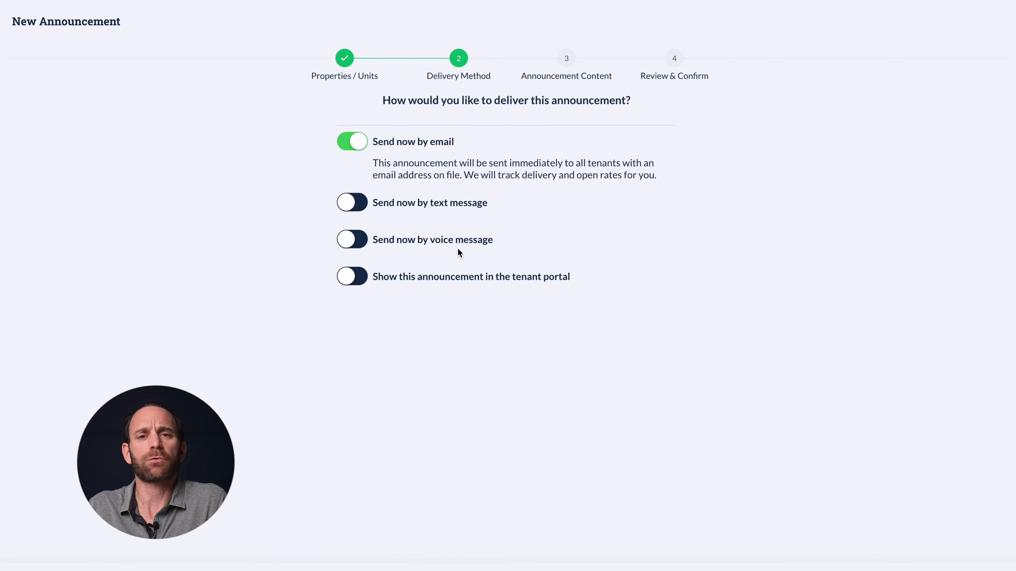
{"action": "left_click", "coordinate": [357, 275]}
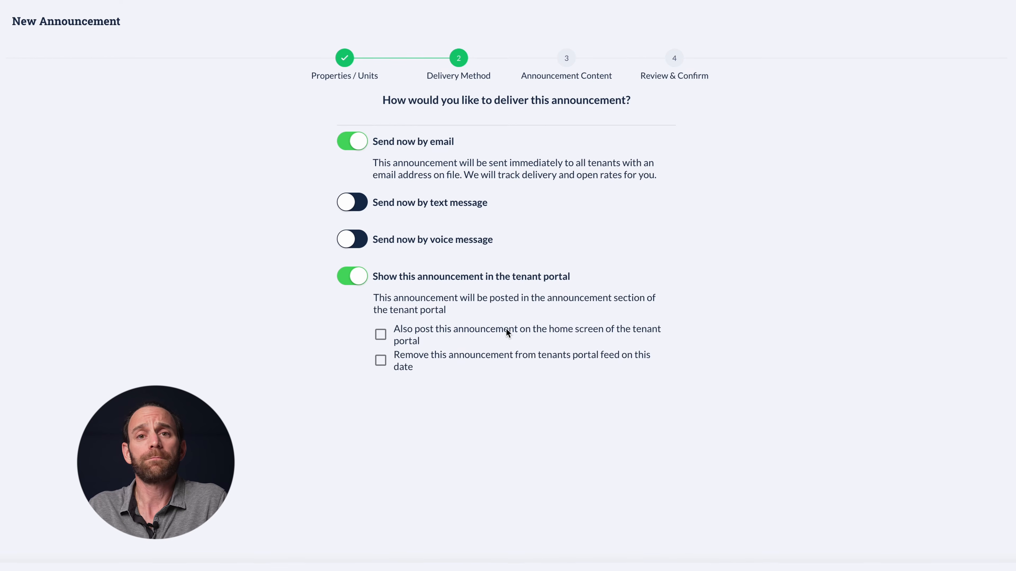
{"action": "left_click", "coordinate": [928, 549]}
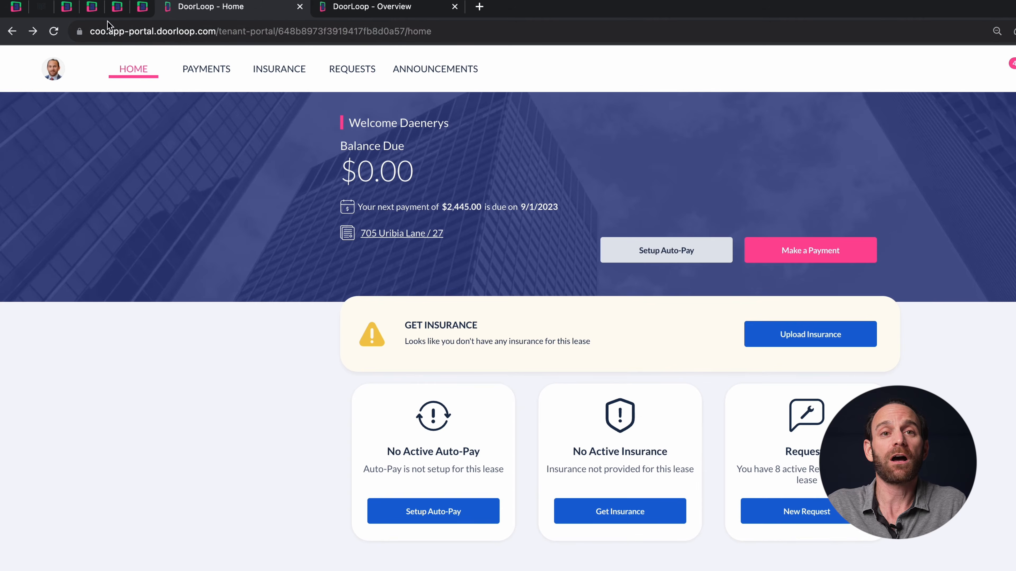
{"action": "left_click", "coordinate": [104, 30]}
{"action": "double_click", "coordinate": [128, 31]}
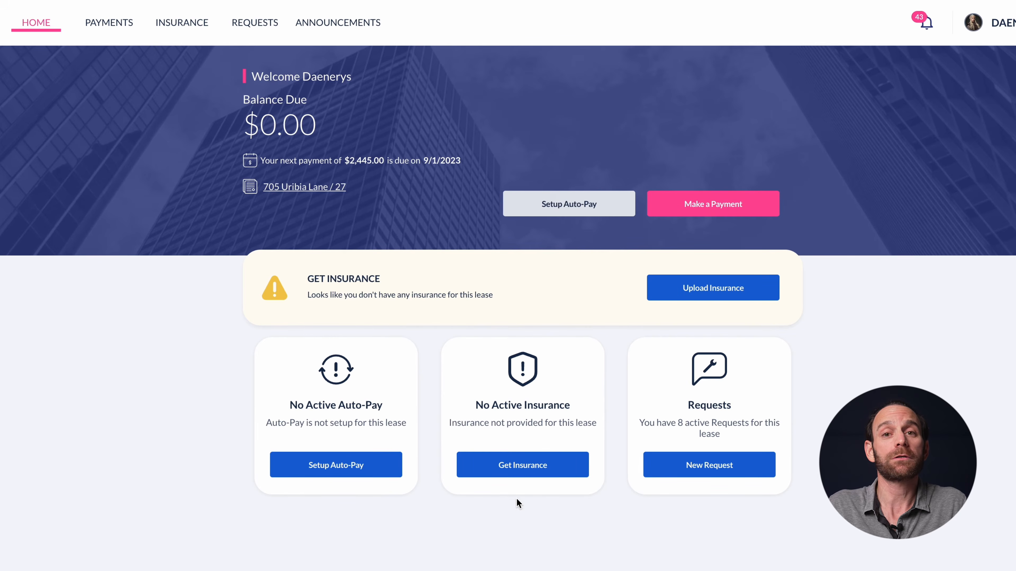
{"action": "left_click", "coordinate": [687, 471]}
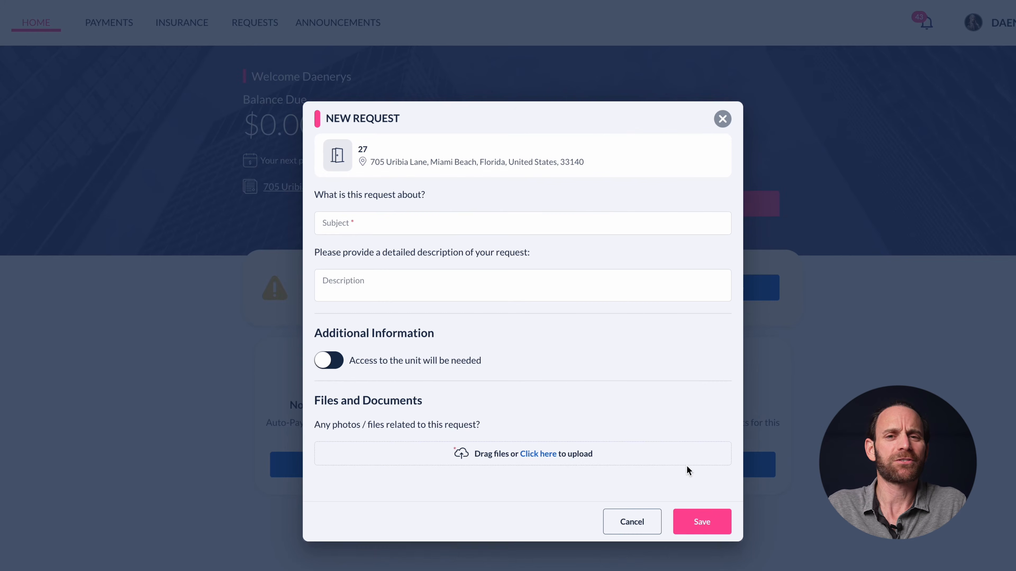
{"action": "left_click", "coordinate": [331, 361]}
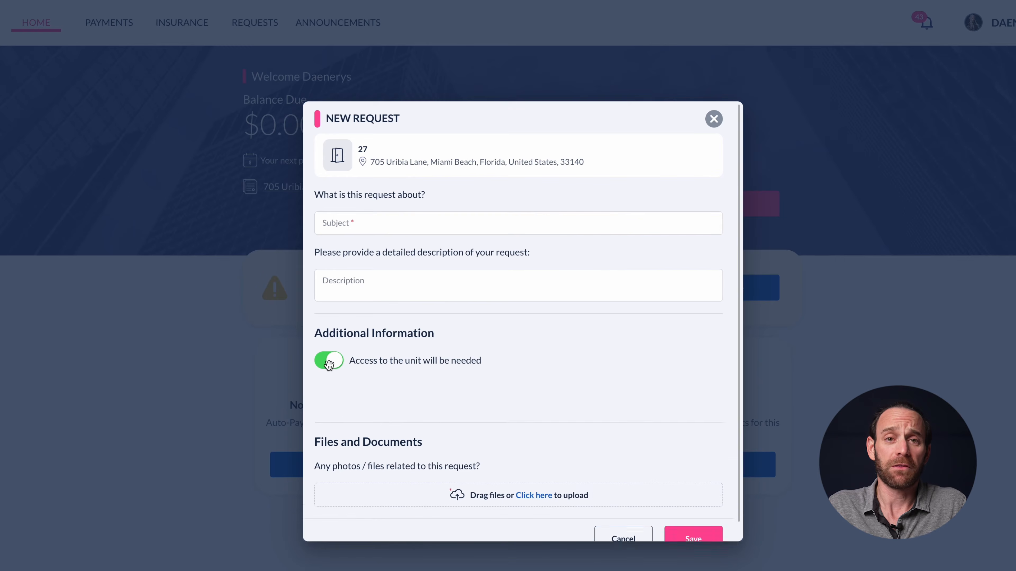
{"action": "scroll", "coordinate": [401, 334], "scroll_direction": "down", "scroll_amount": 1}
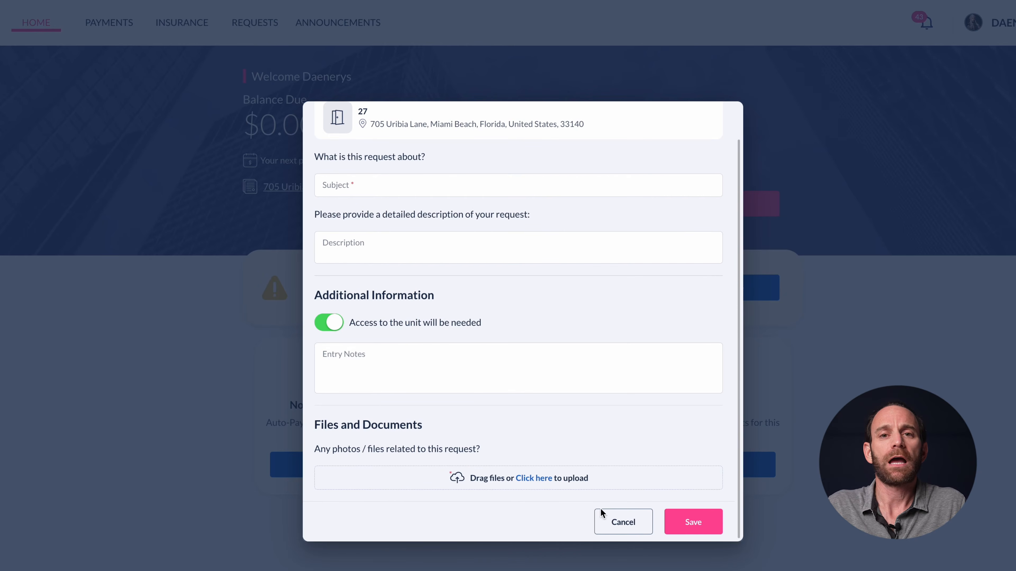
{"action": "left_click", "coordinate": [621, 521]}
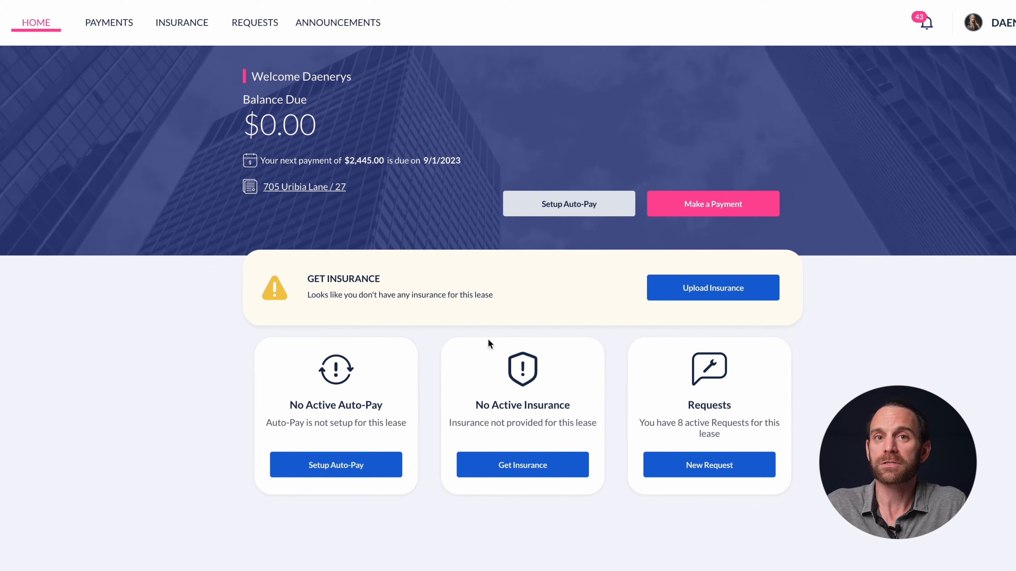
{"action": "left_click", "coordinate": [249, 25]}
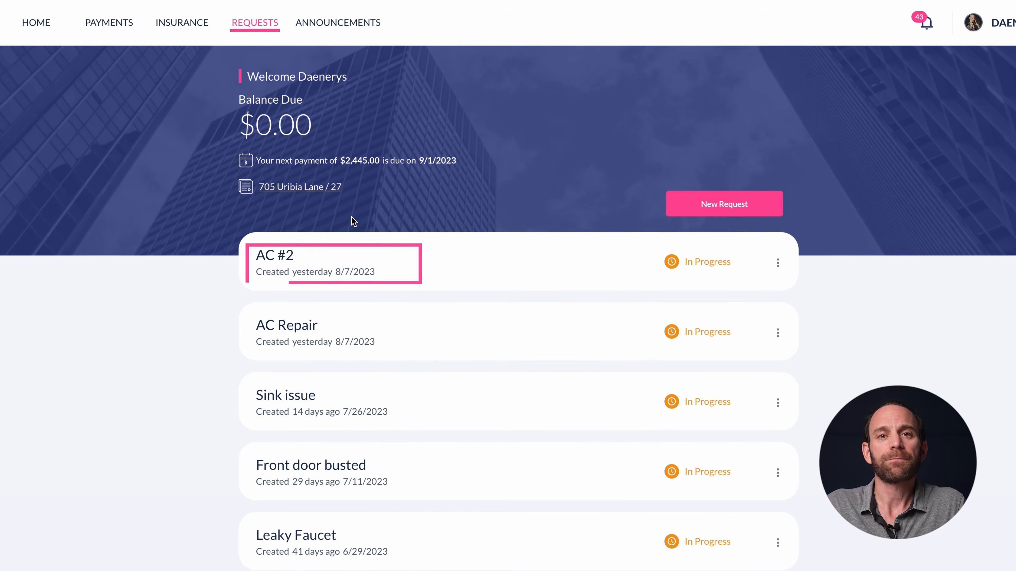
{"action": "left_click", "coordinate": [347, 243]}
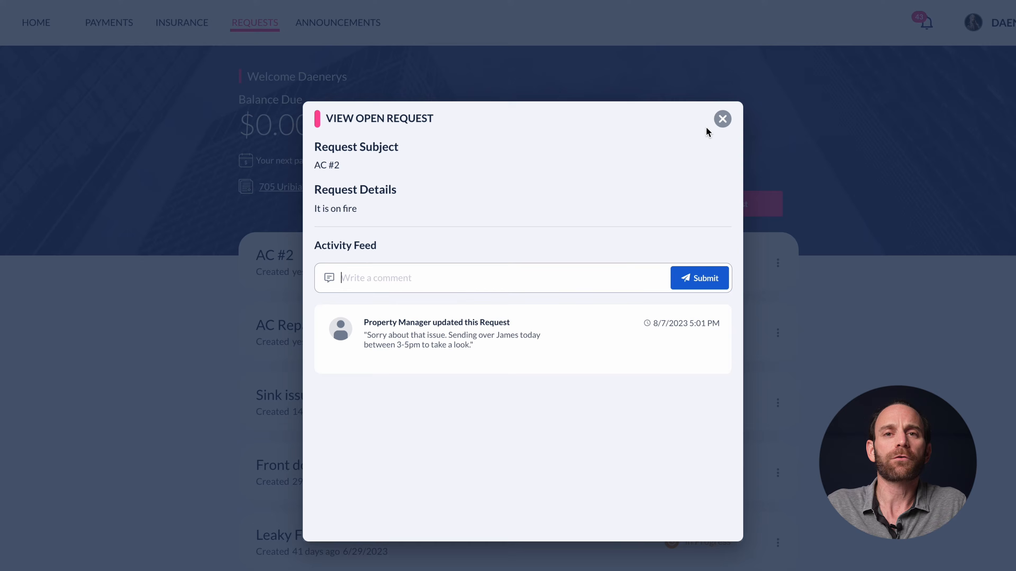
{"action": "left_click", "coordinate": [722, 120]}
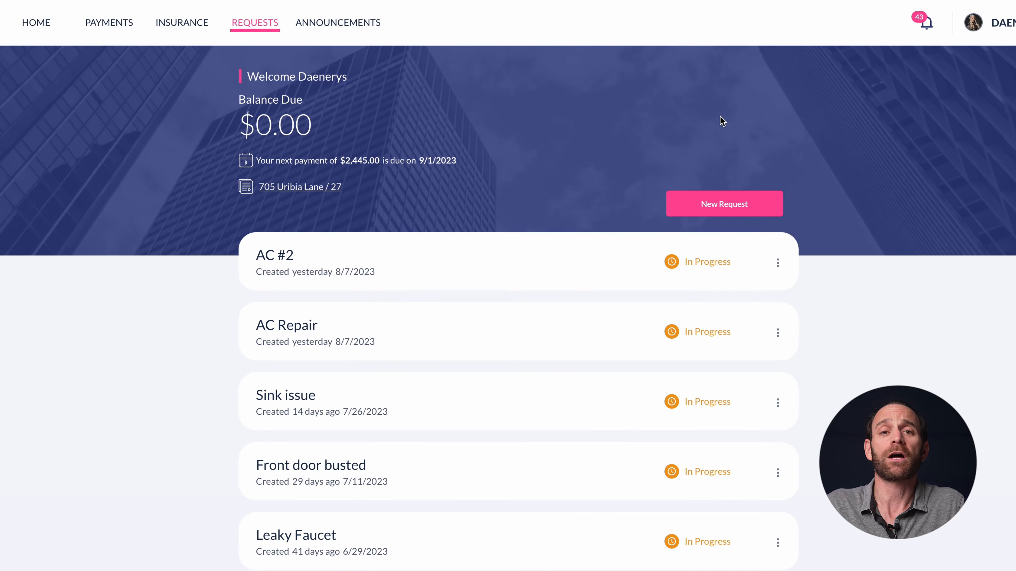
{"action": "left_click", "coordinate": [58, 23]}
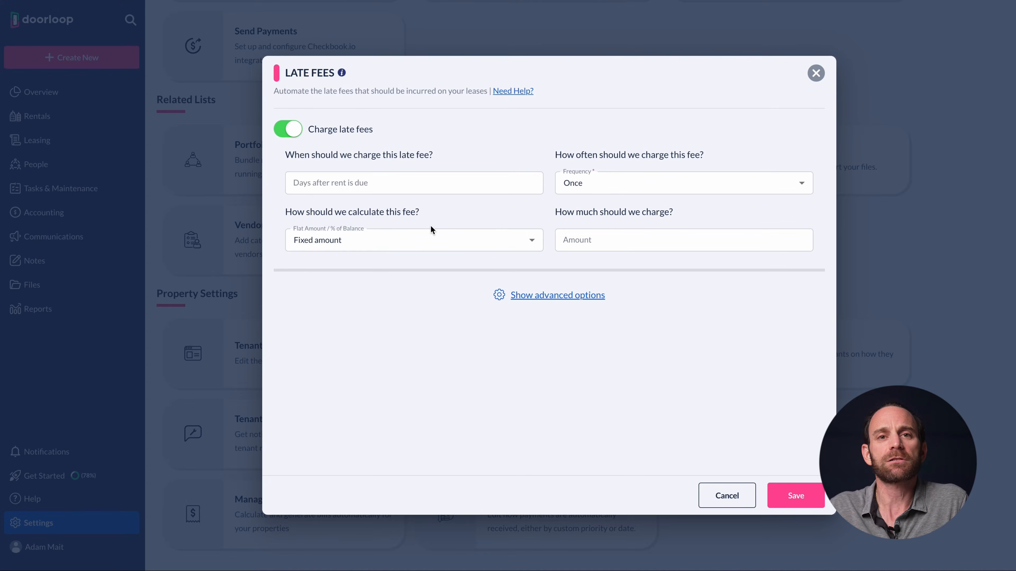
Check the advanced late fee options, keeping a fixed amount charged Once
{"action": "left_click", "coordinate": [512, 294]}
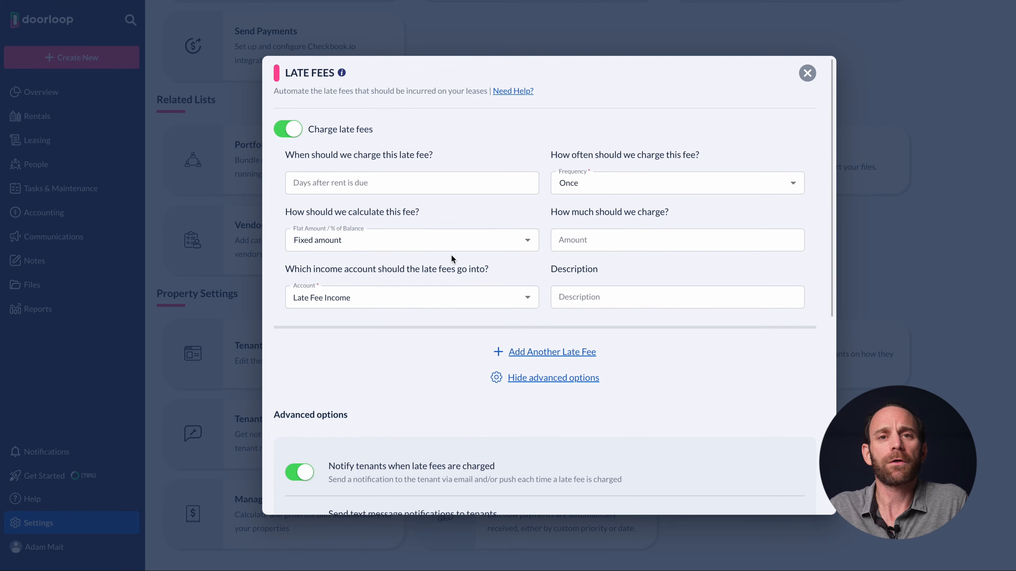
{"action": "left_click", "coordinate": [442, 245]}
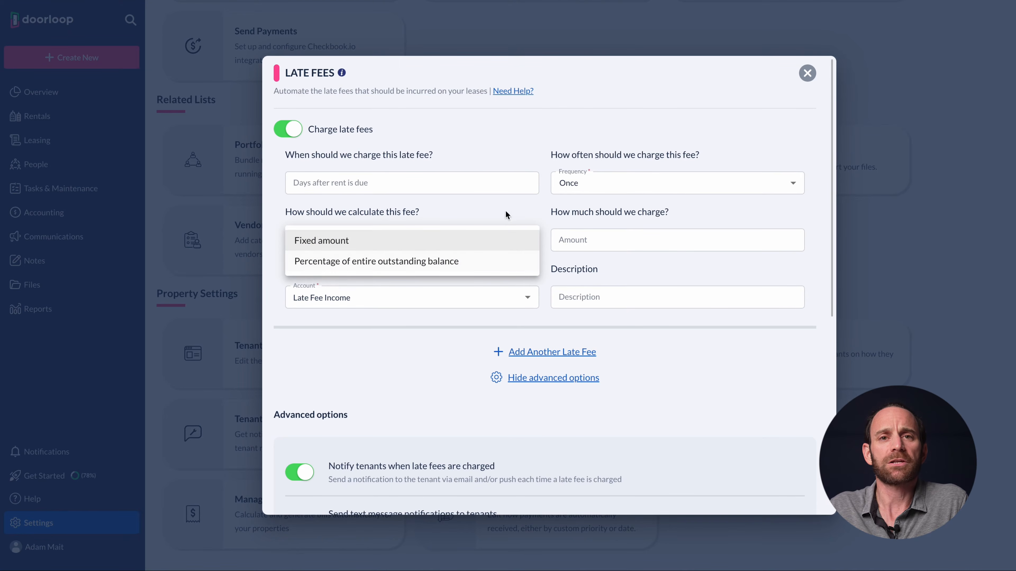
{"action": "left_click", "coordinate": [571, 194]}
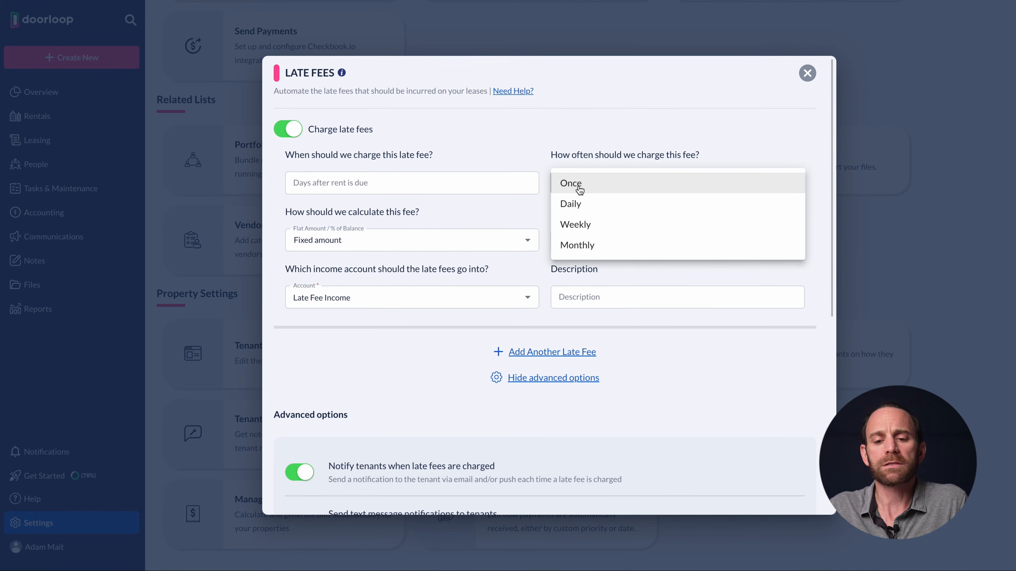
{"action": "left_click", "coordinate": [554, 146]}
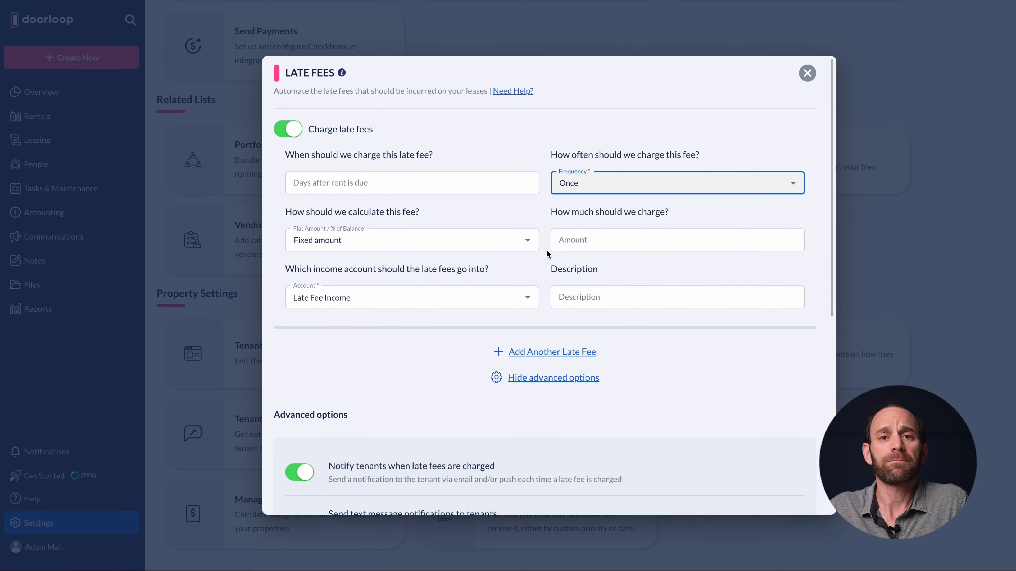
Add a second and a third late fee rule and scroll through them
{"action": "left_click", "coordinate": [523, 354]}
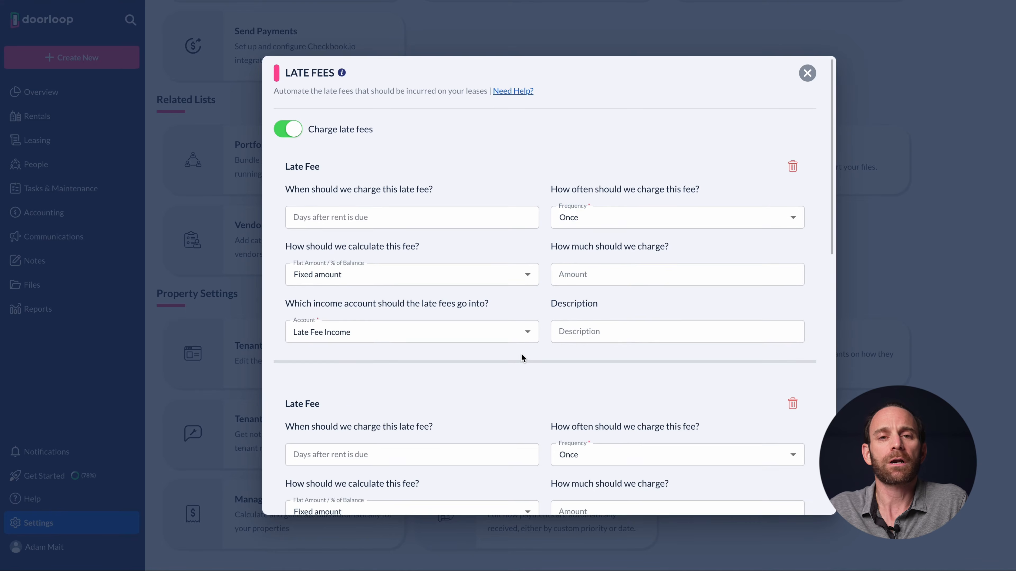
{"action": "scroll", "coordinate": [522, 355], "scroll_direction": "down", "scroll_amount": 3}
{"action": "scroll", "coordinate": [521, 354], "scroll_direction": "down", "scroll_amount": 2}
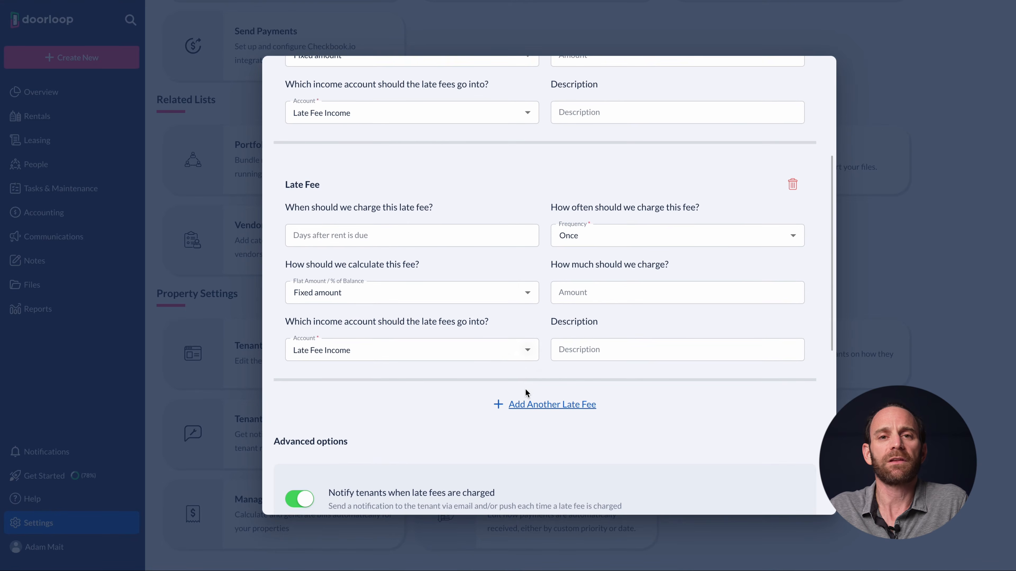
{"action": "left_click", "coordinate": [525, 405]}
{"action": "scroll", "coordinate": [525, 405], "scroll_direction": "down", "scroll_amount": 5}
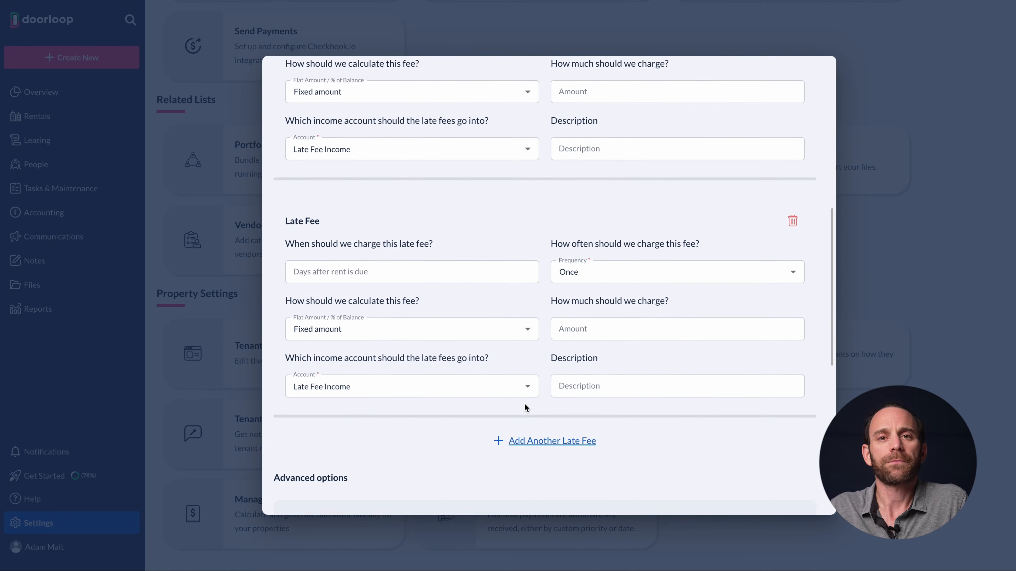
{"action": "scroll", "coordinate": [525, 405], "scroll_direction": "down", "scroll_amount": 4}
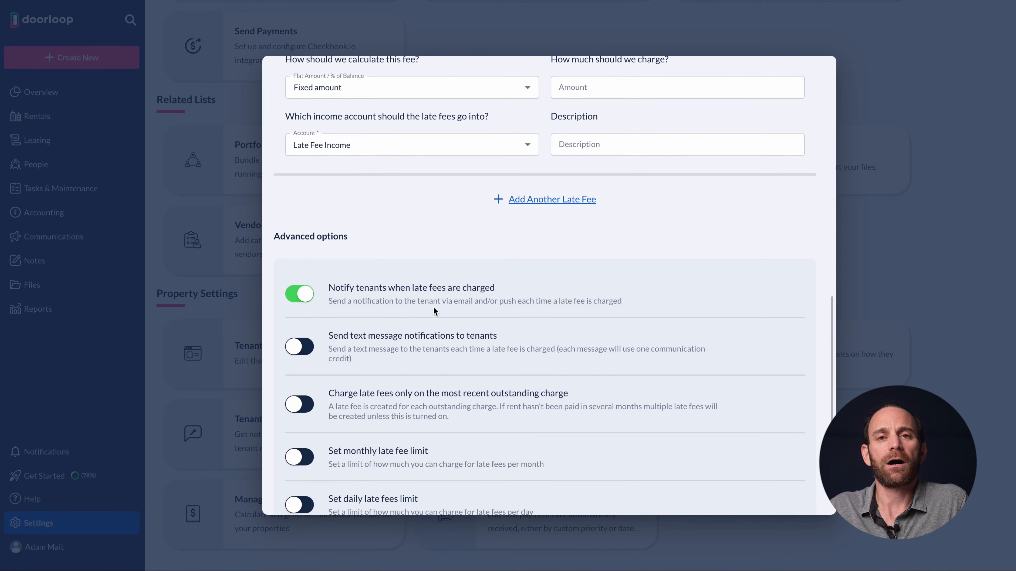
{"action": "scroll", "coordinate": [459, 310], "scroll_direction": "down", "scroll_amount": 3}
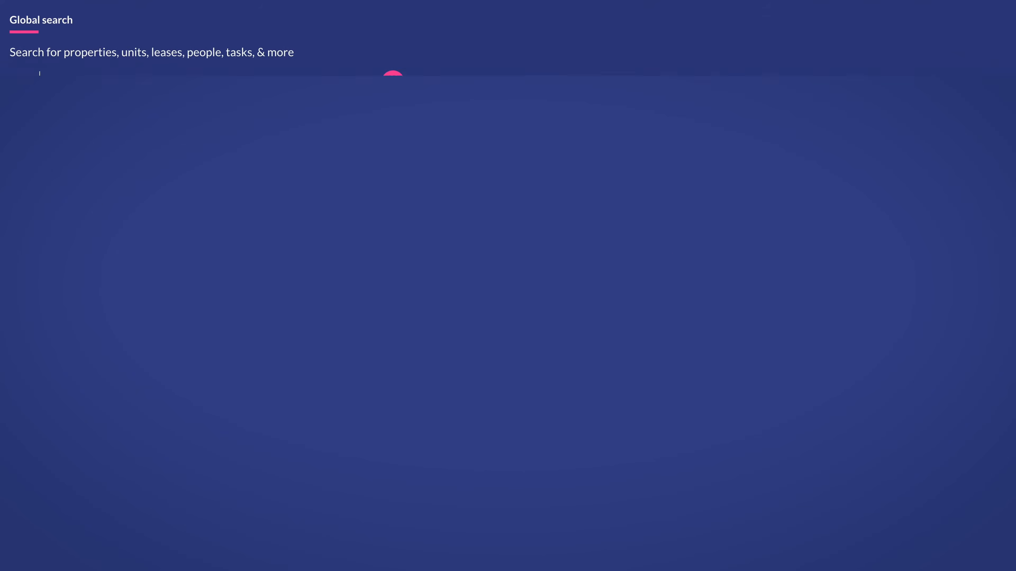
{"action": "type", "text": "705"}
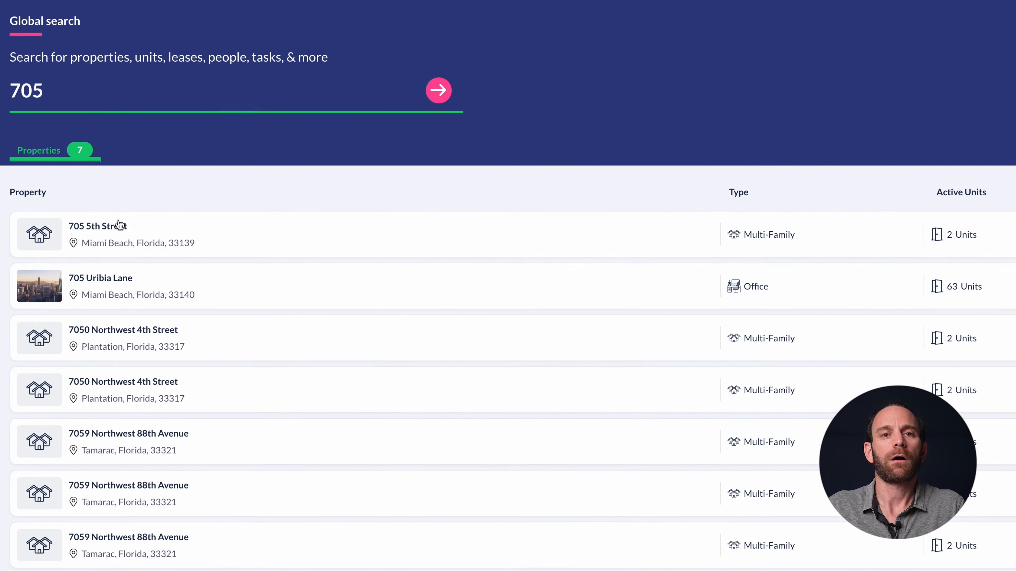
{"action": "left_click", "coordinate": [129, 281]}
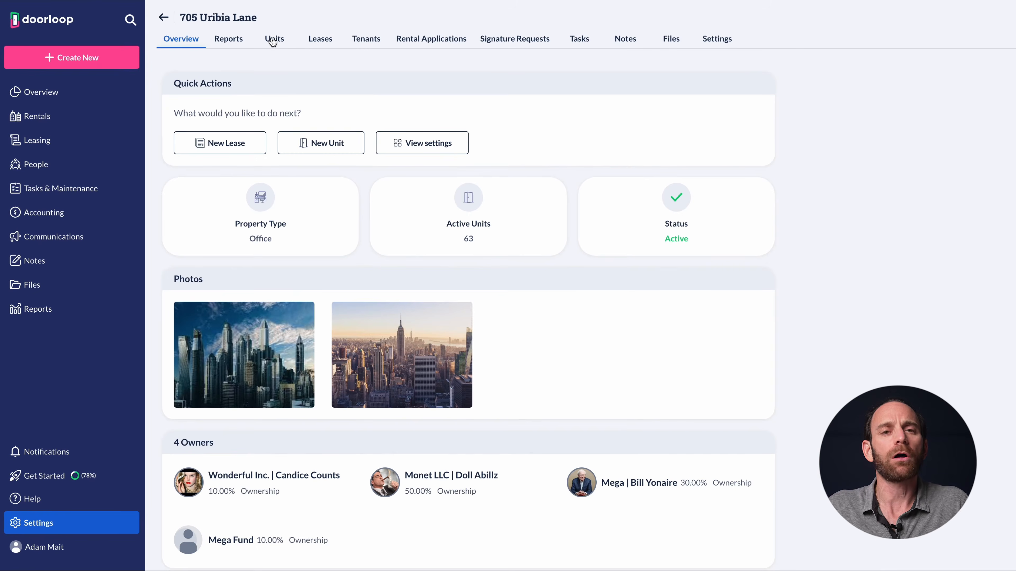
{"action": "left_click", "coordinate": [308, 43]}
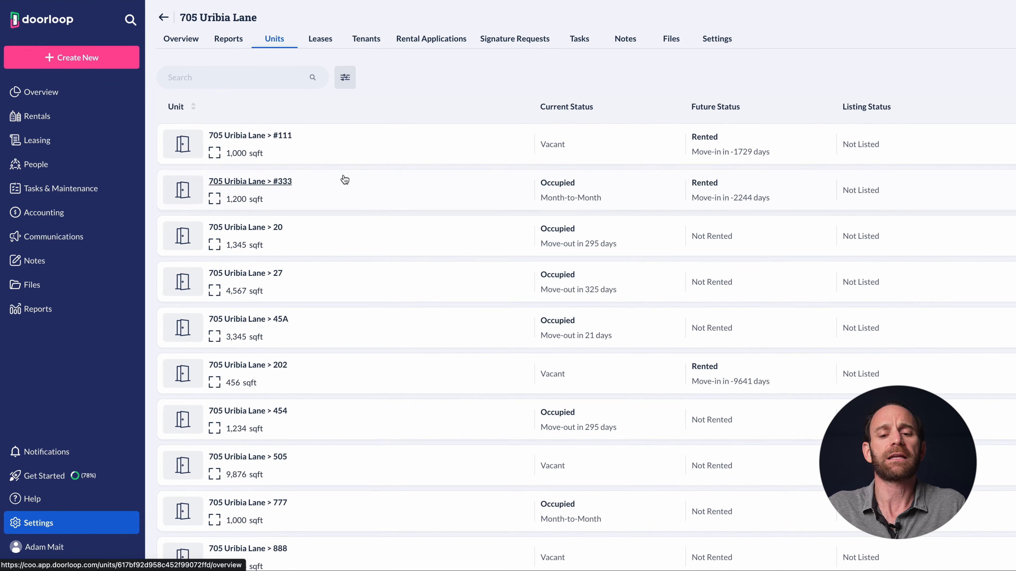
{"action": "left_click", "coordinate": [320, 42]}
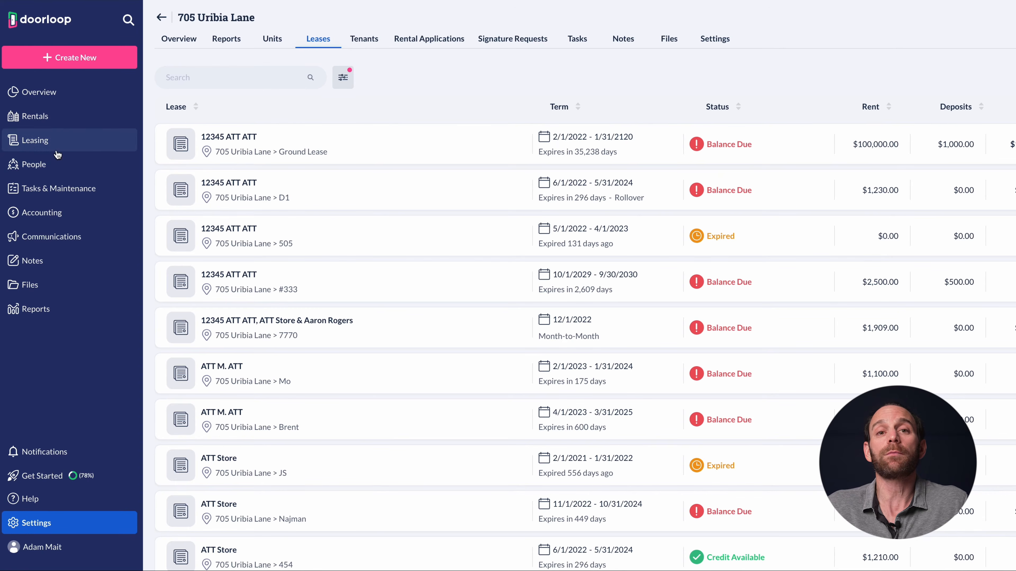
Open the 12345 ATT ATT lease and review its transactions and $100,000.00 annual recurring rent
{"action": "left_click", "coordinate": [312, 145]}
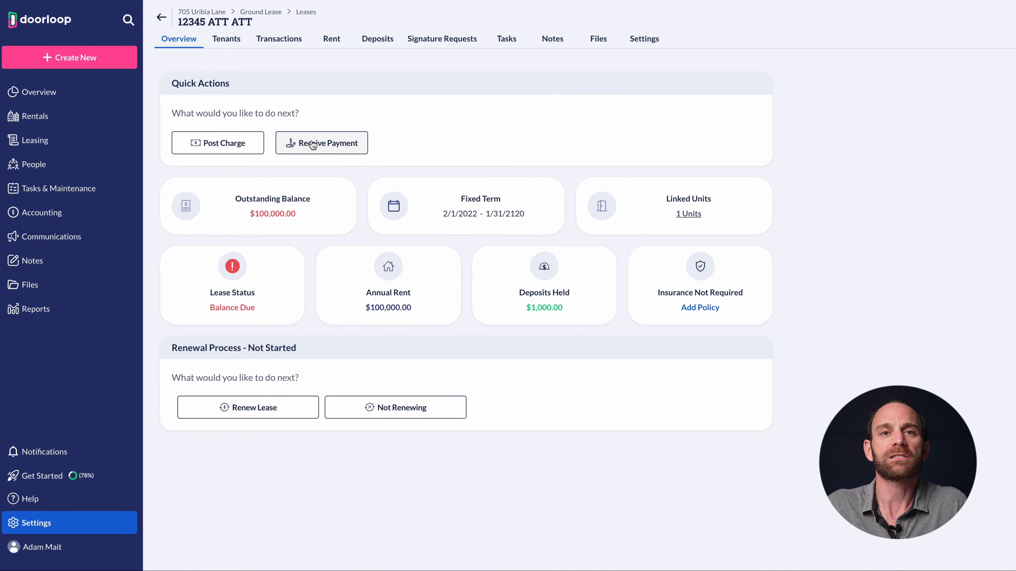
{"action": "left_click", "coordinate": [291, 40]}
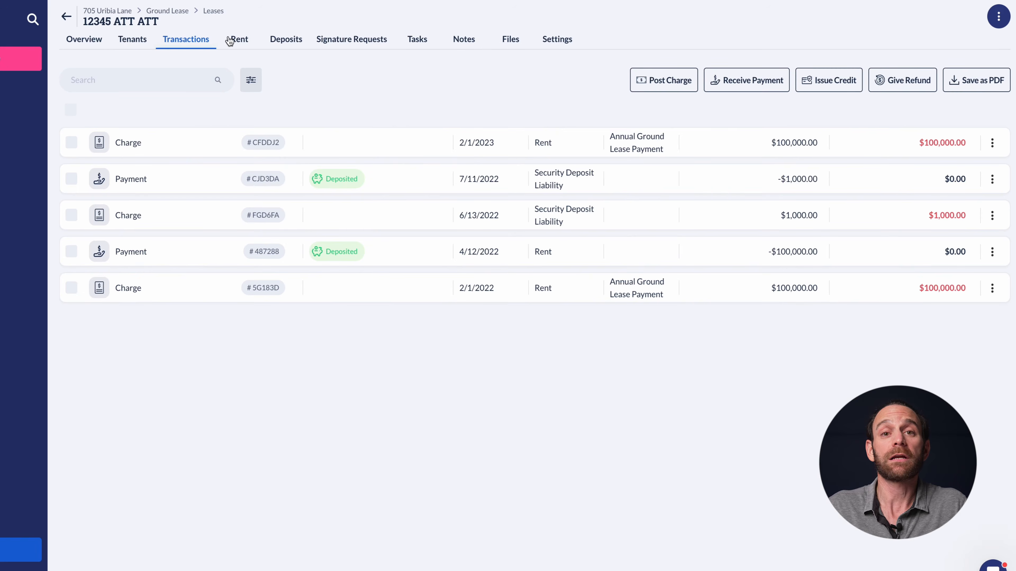
{"action": "left_click", "coordinate": [247, 42]}
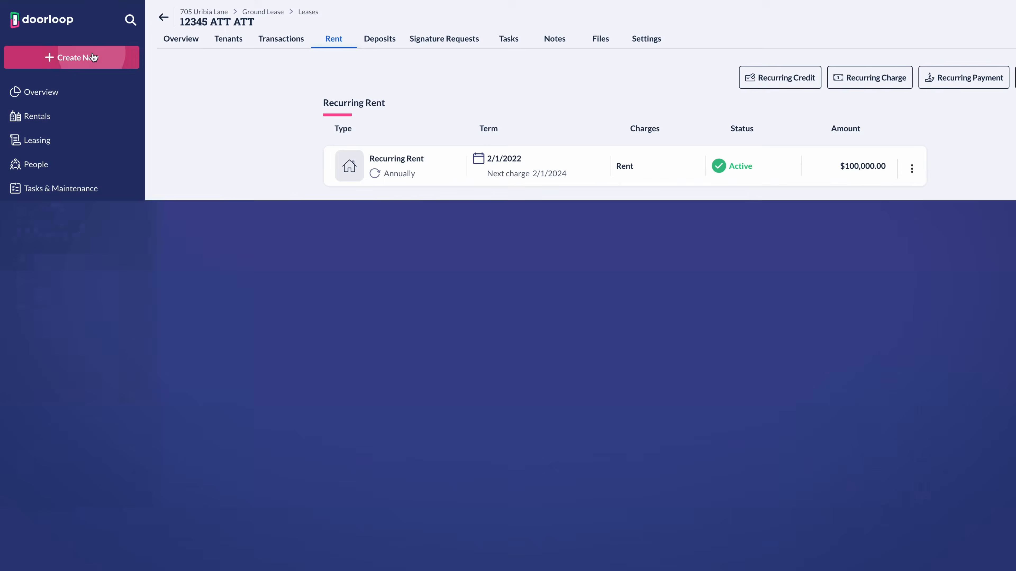
Start a new property typed Residential Multi-Family, after briefly trying Commercial, and go to the address step
{"action": "left_click", "coordinate": [92, 52]}
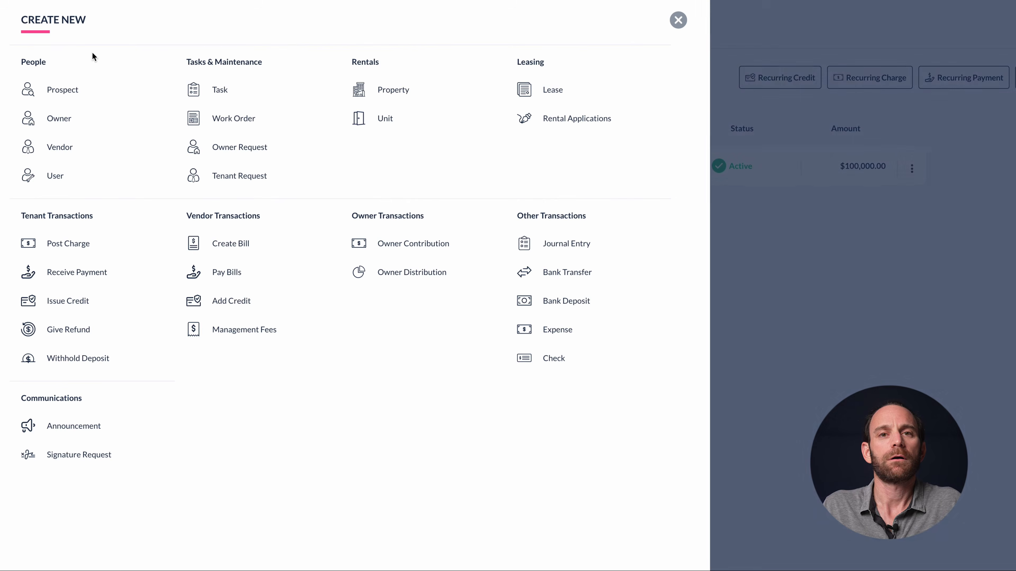
{"action": "left_click", "coordinate": [378, 92]}
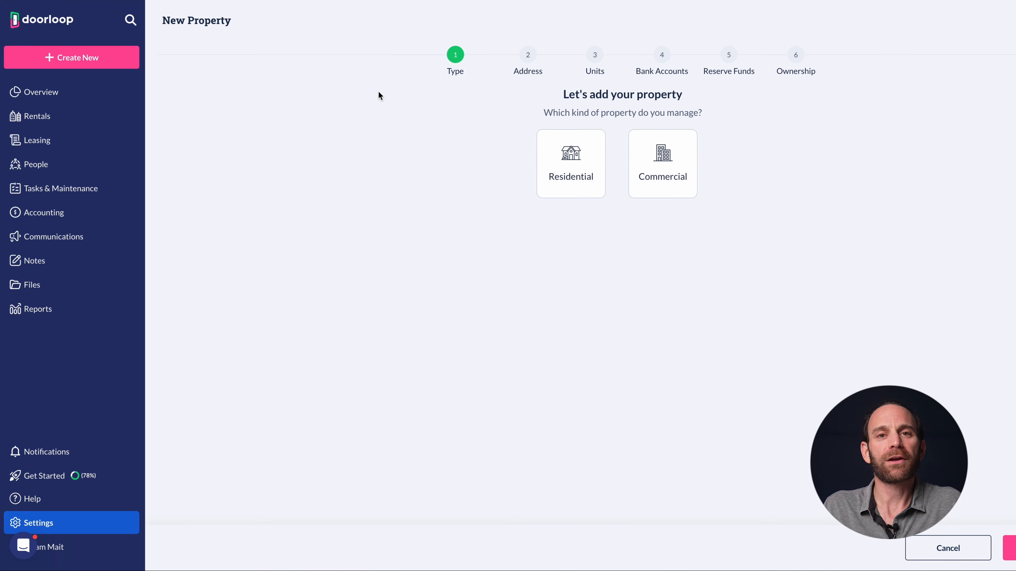
{"action": "left_click", "coordinate": [584, 151]}
{"action": "left_click", "coordinate": [664, 167]}
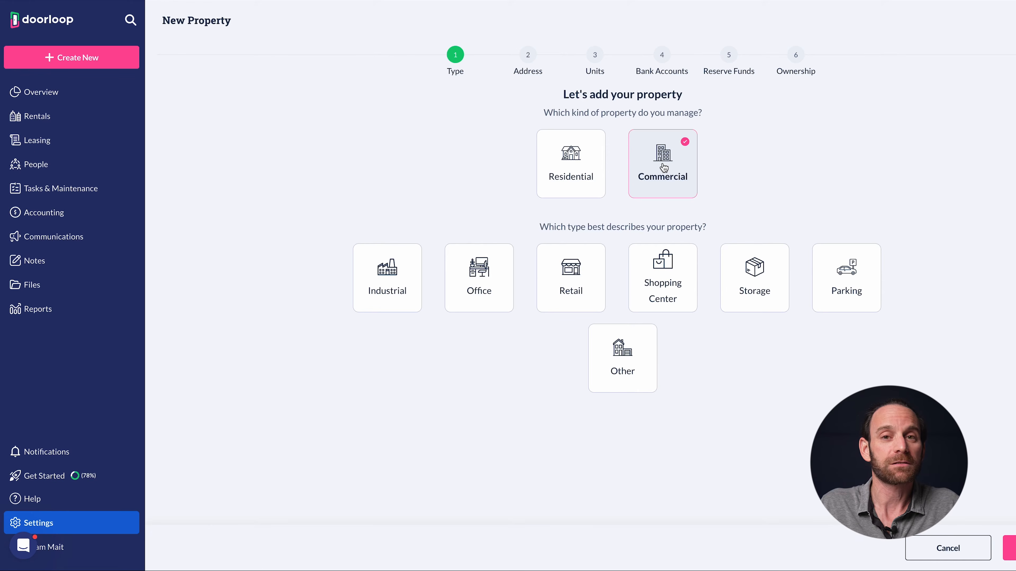
{"action": "left_click", "coordinate": [578, 171]}
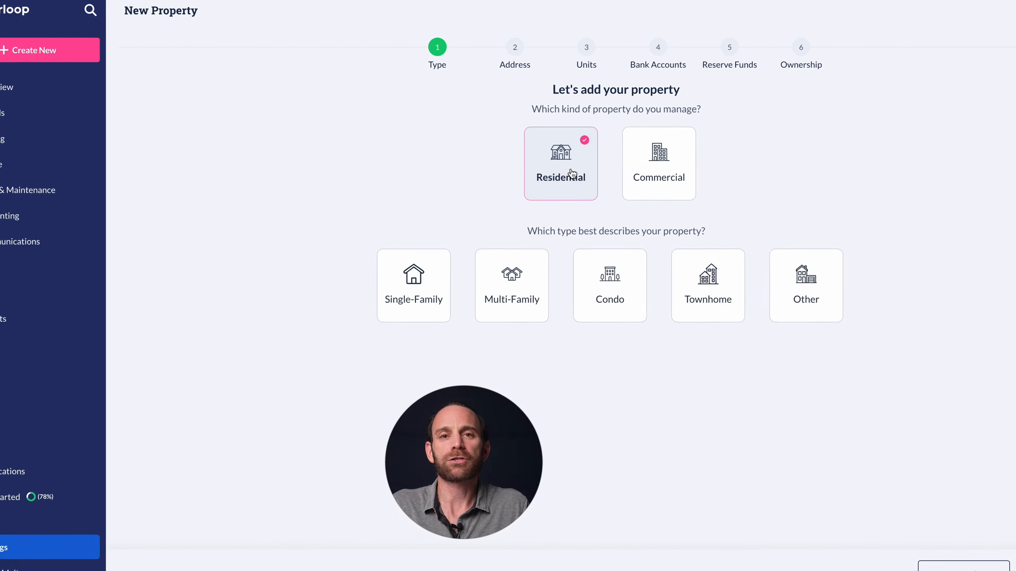
{"action": "left_click", "coordinate": [517, 278]}
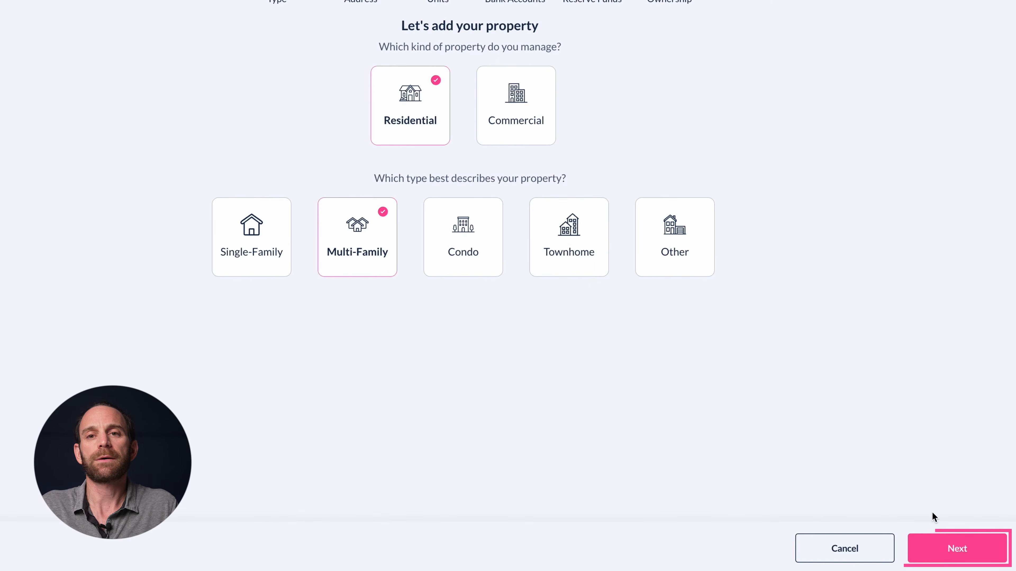
{"action": "left_click", "coordinate": [932, 546]}
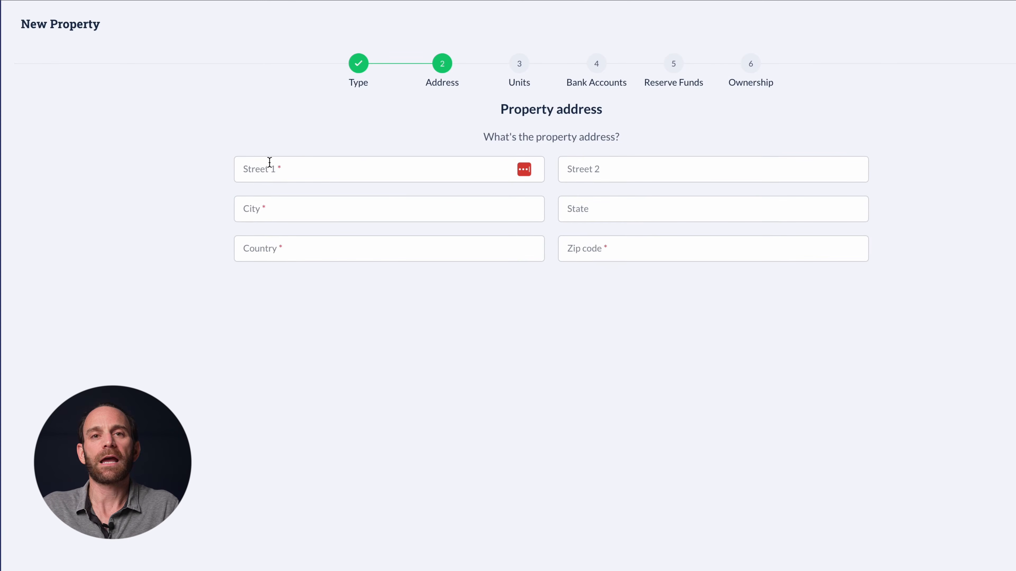
{"action": "left_click", "coordinate": [270, 162]}
{"action": "type", "text": "988"}
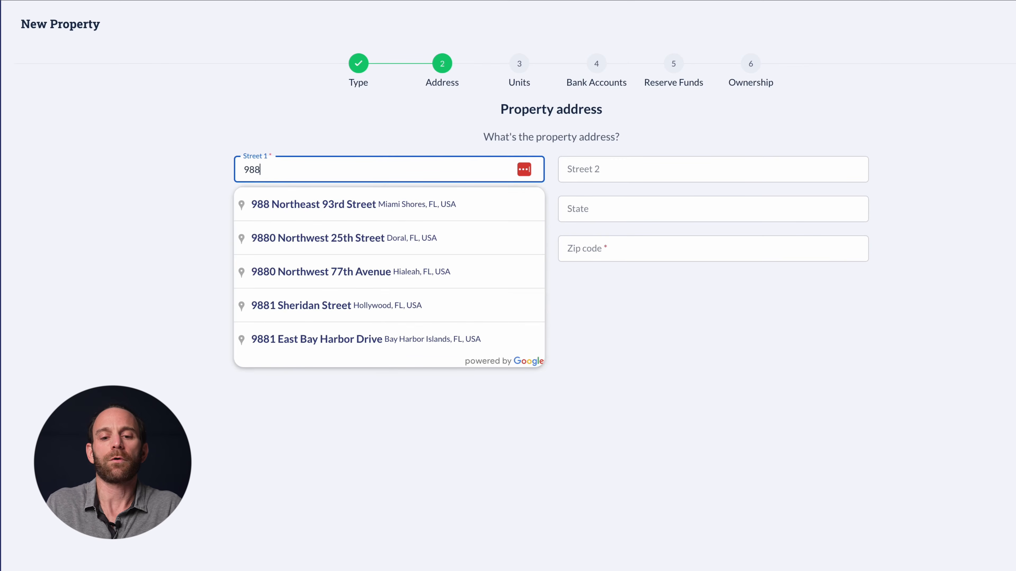
{"action": "left_click", "coordinate": [276, 251]}
{"action": "left_click", "coordinate": [842, 315]}
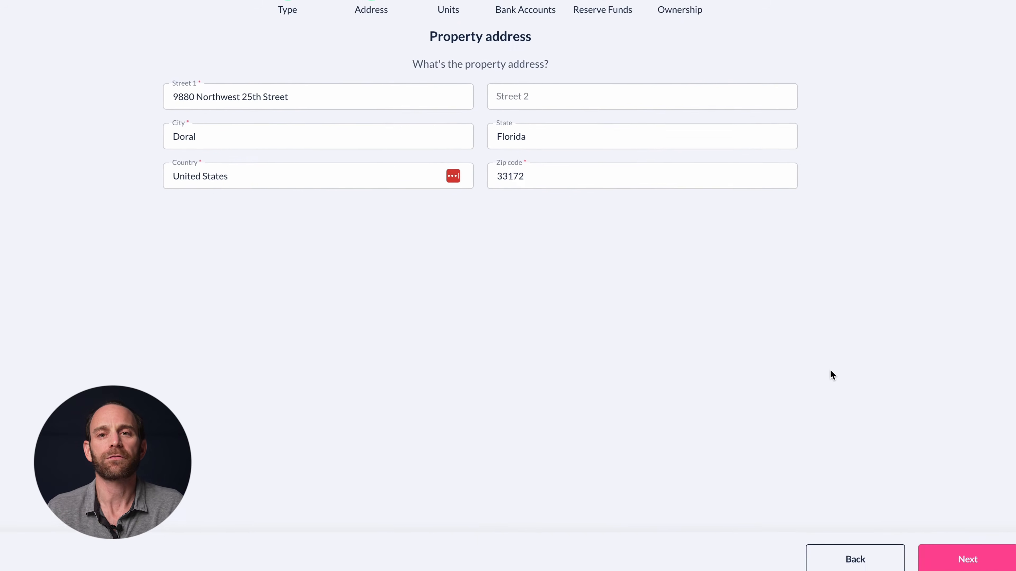
{"action": "left_click", "coordinate": [939, 548]}
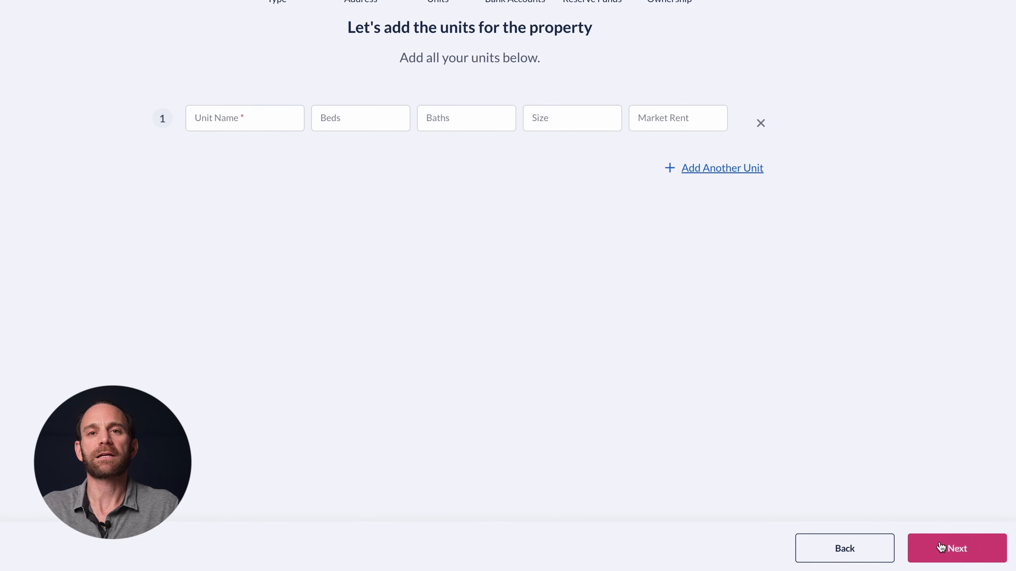
Add unit 121 with 3 beds, 2 baths, size 1,000 and $5,445.00 market rent
{"action": "left_click", "coordinate": [280, 122]}
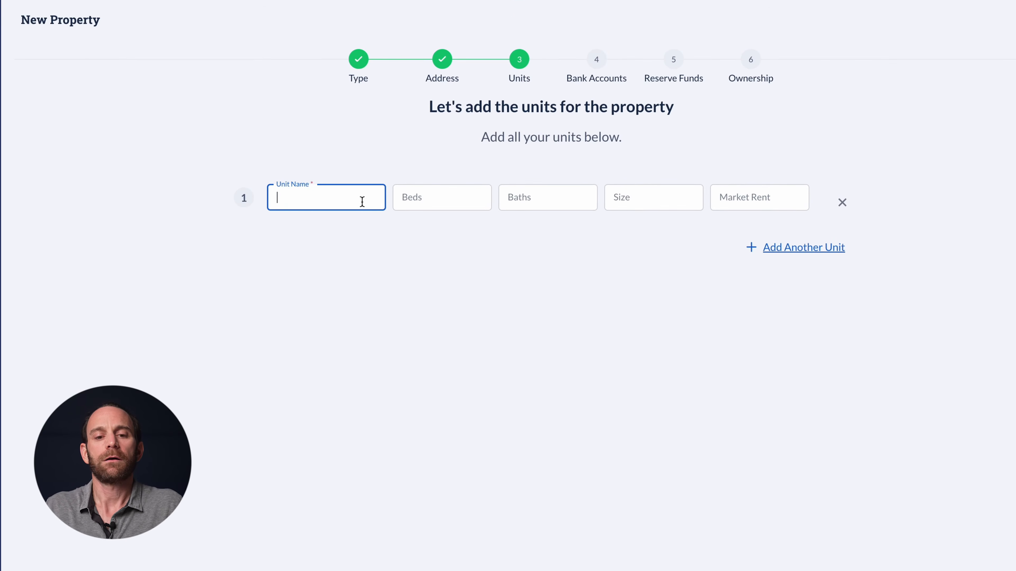
{"action": "left_click", "coordinate": [466, 197]}
{"action": "left_click", "coordinate": [533, 194]}
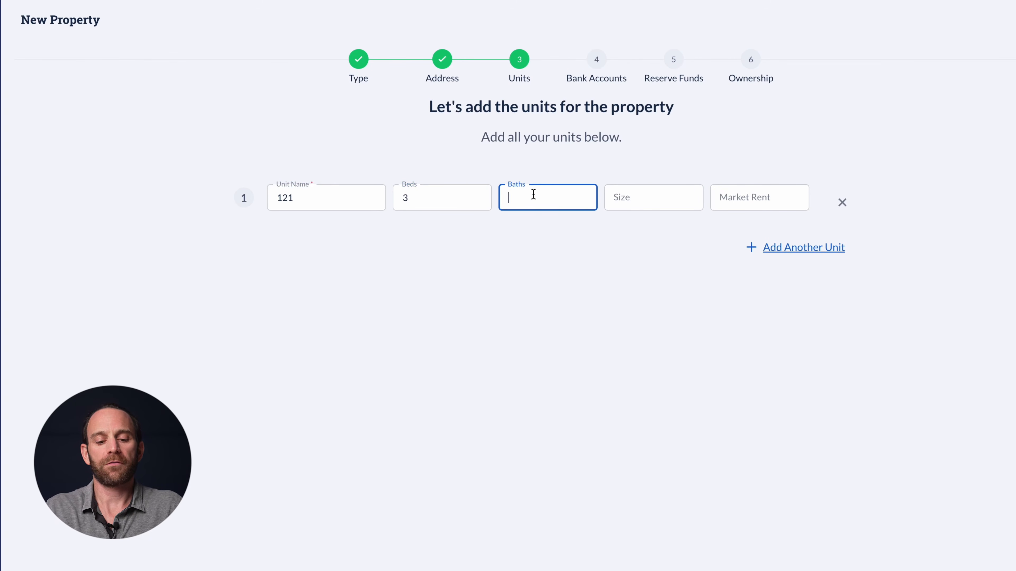
{"action": "left_click", "coordinate": [629, 198]}
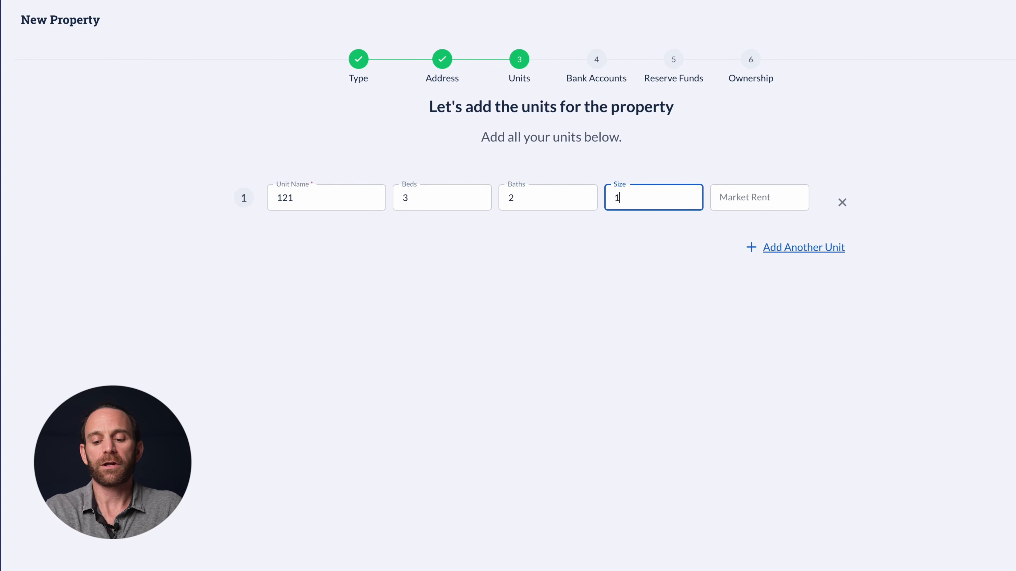
{"action": "left_click", "coordinate": [732, 207]}
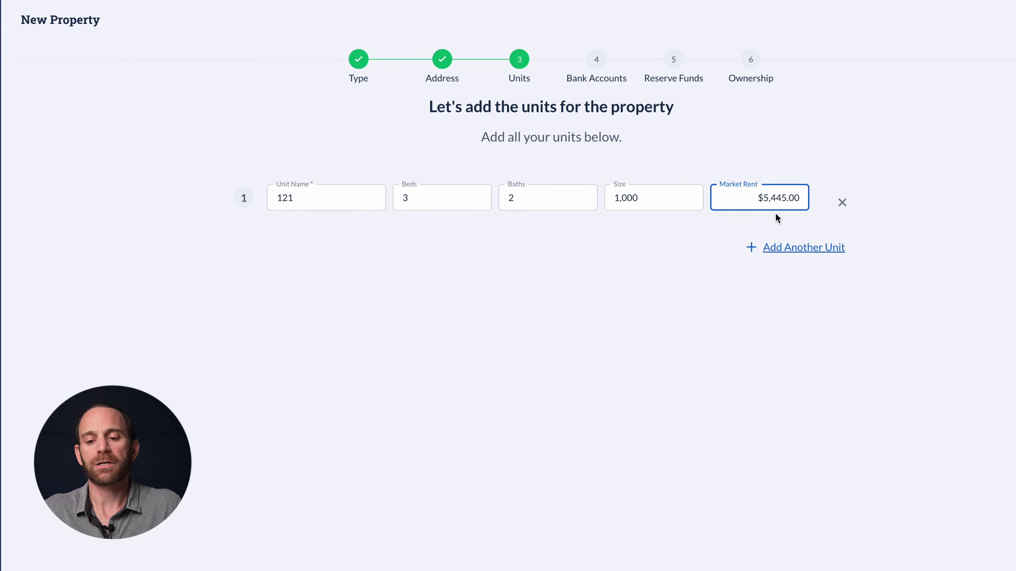
{"action": "left_click", "coordinate": [942, 547]}
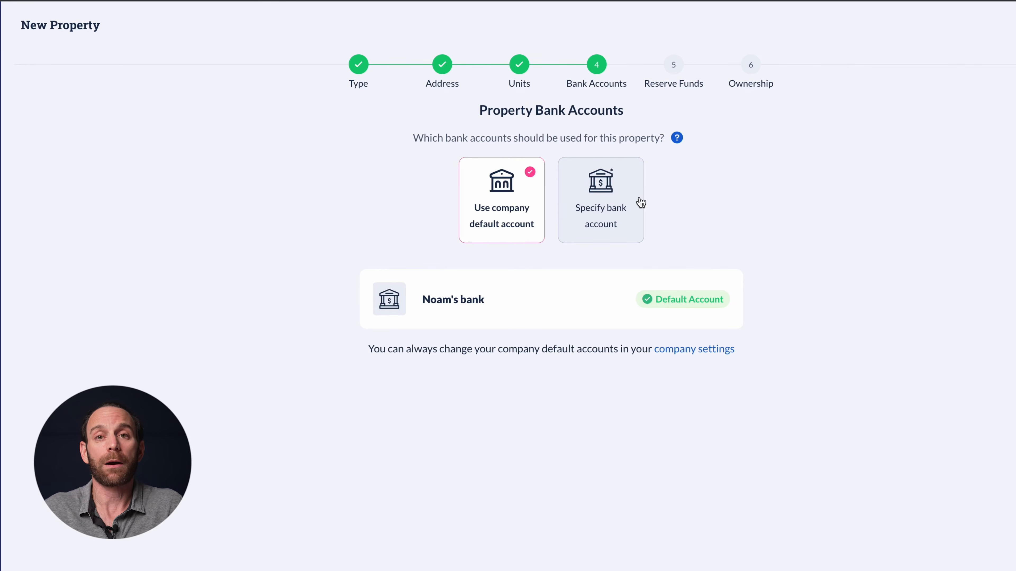
Keep the company default bank account, set no property reserve, and choose the property's ownership
{"action": "left_click", "coordinate": [965, 554]}
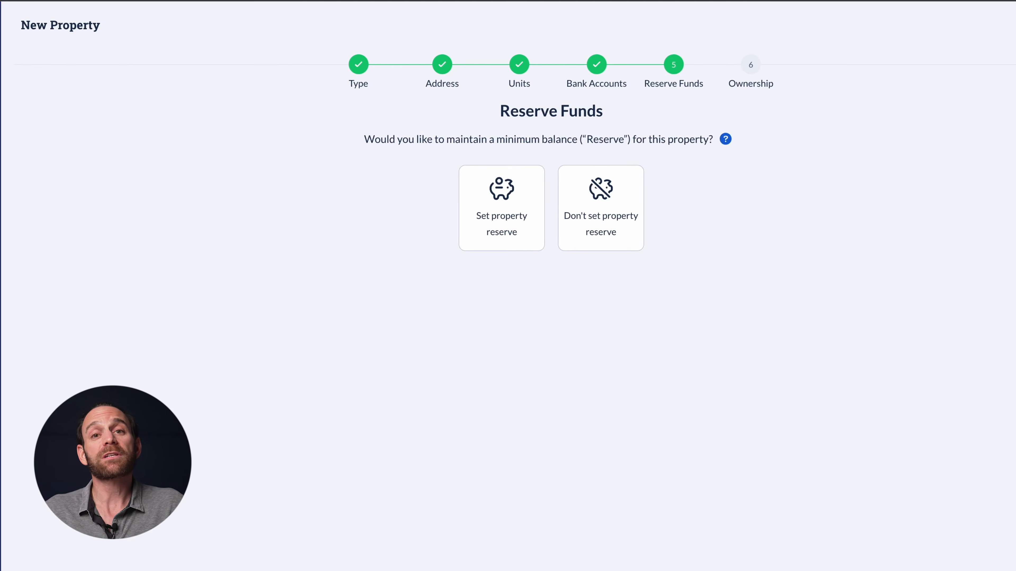
{"action": "left_click", "coordinate": [514, 228]}
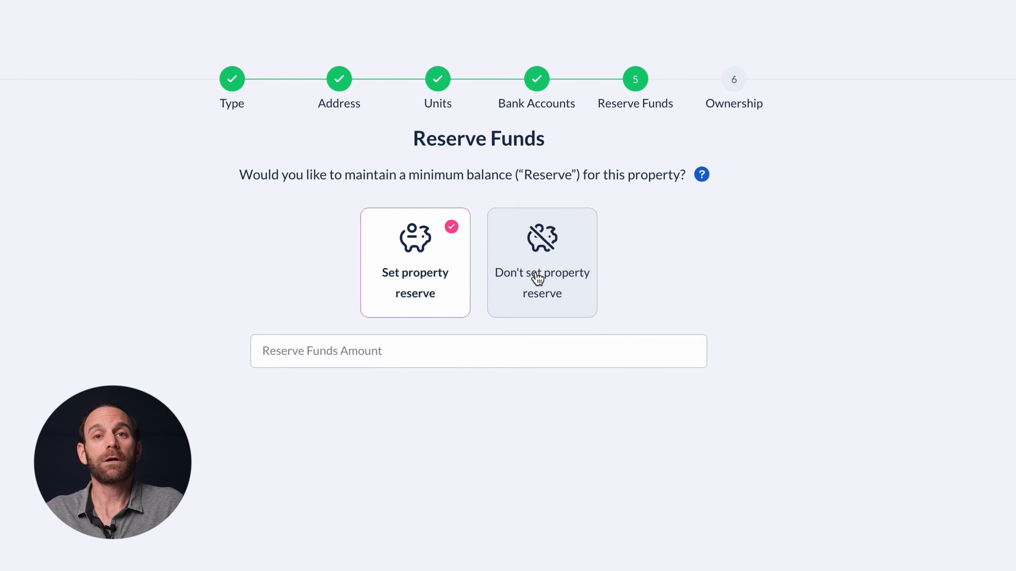
{"action": "left_click", "coordinate": [538, 279]}
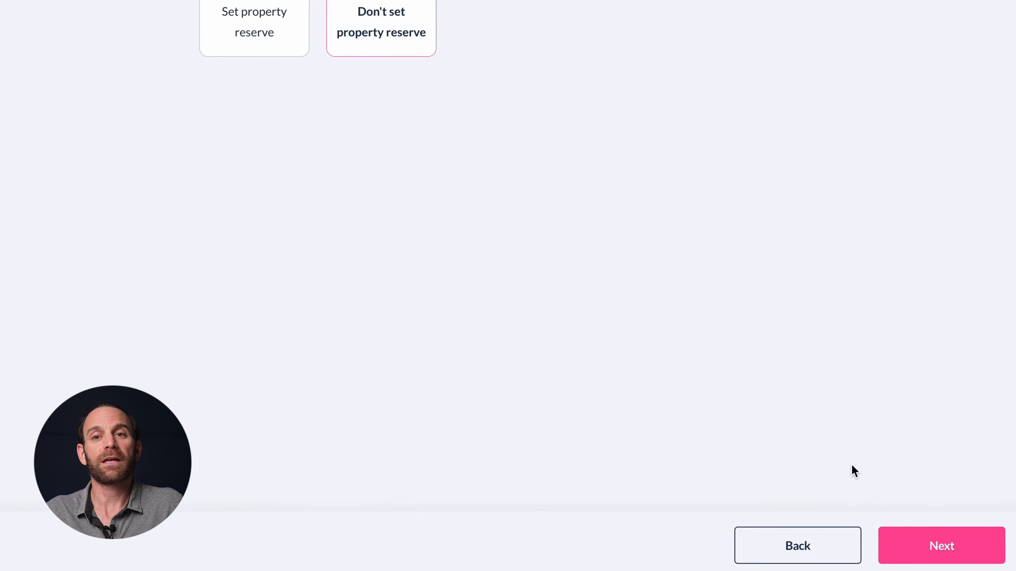
{"action": "left_click", "coordinate": [905, 540]}
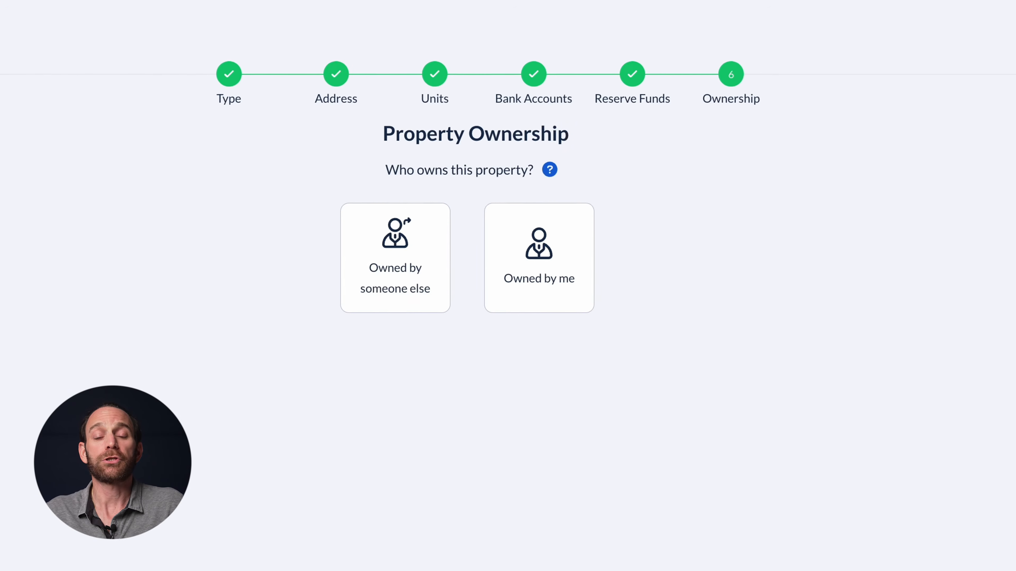
{"action": "left_click", "coordinate": [560, 313]}
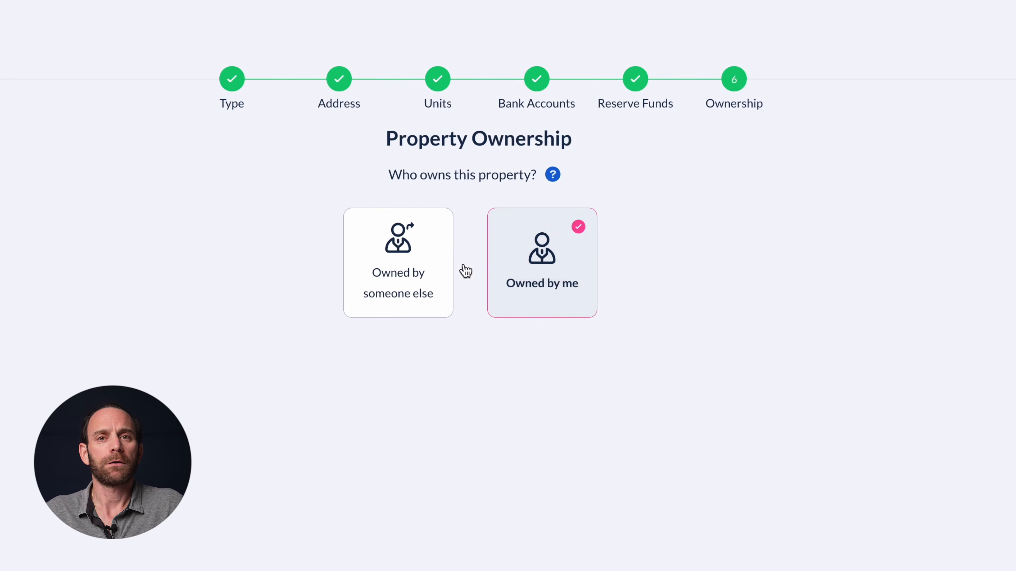
{"action": "left_click", "coordinate": [439, 262]}
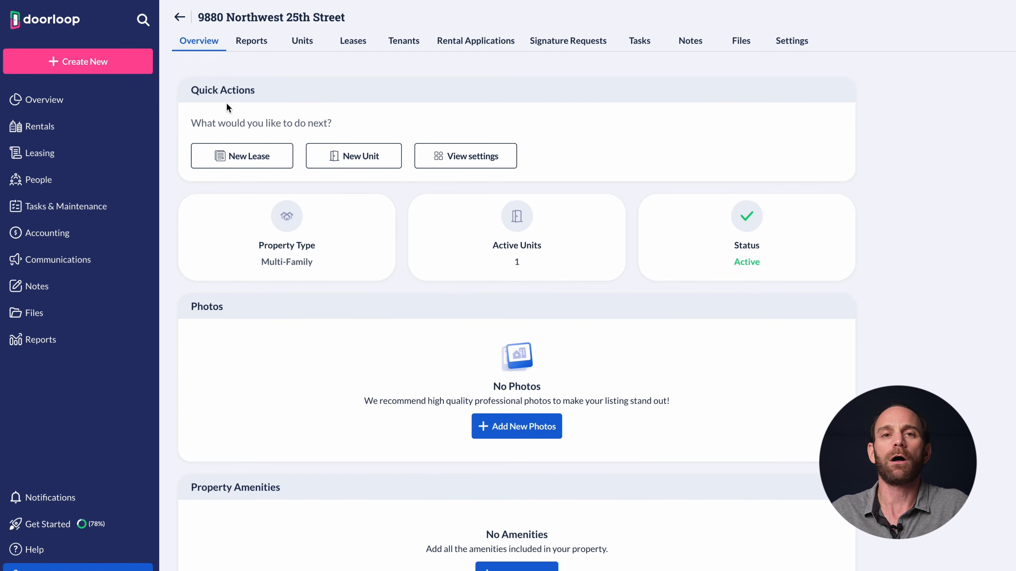
Create a fixed-term lease for unit 121 running 09/01/2023 to 08/31/2024
{"action": "left_click", "coordinate": [260, 158]}
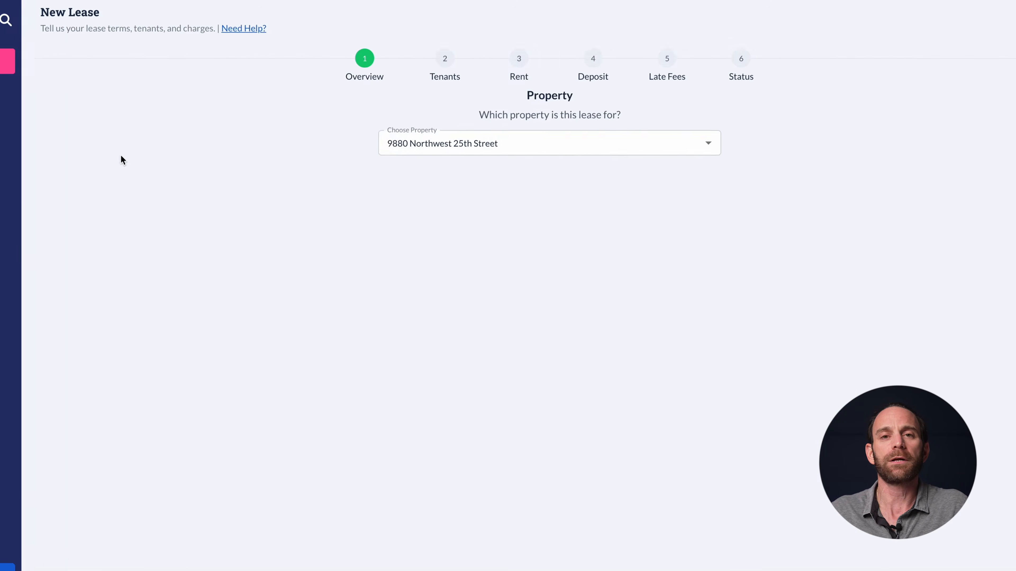
{"action": "left_click", "coordinate": [352, 193]}
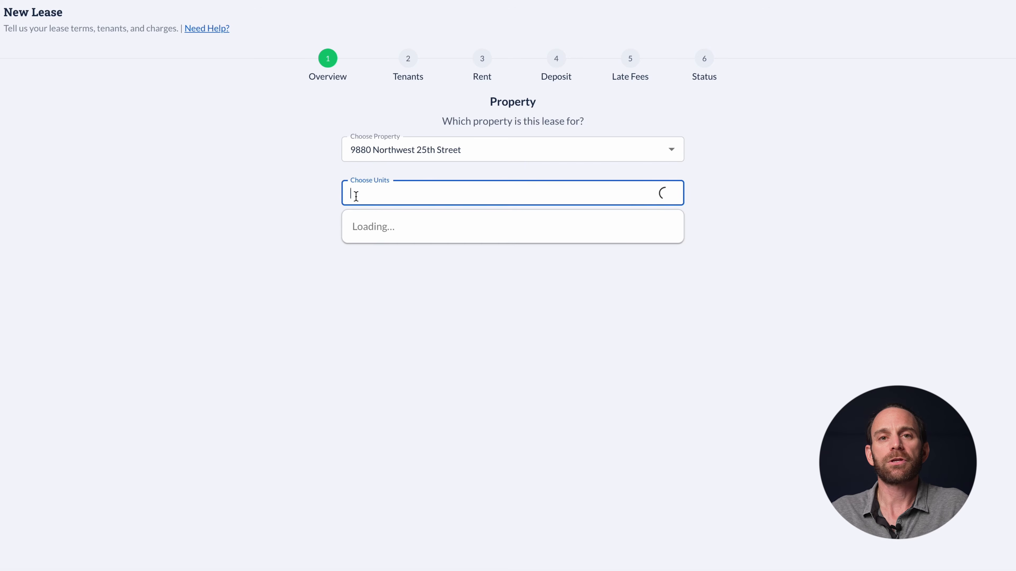
{"action": "left_click", "coordinate": [378, 231]}
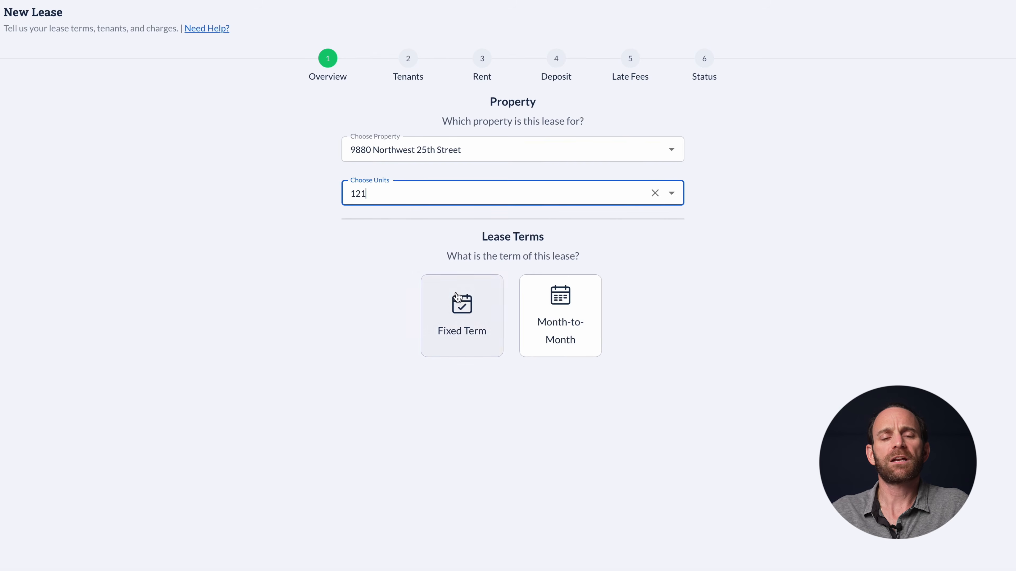
{"action": "left_click", "coordinate": [493, 321]}
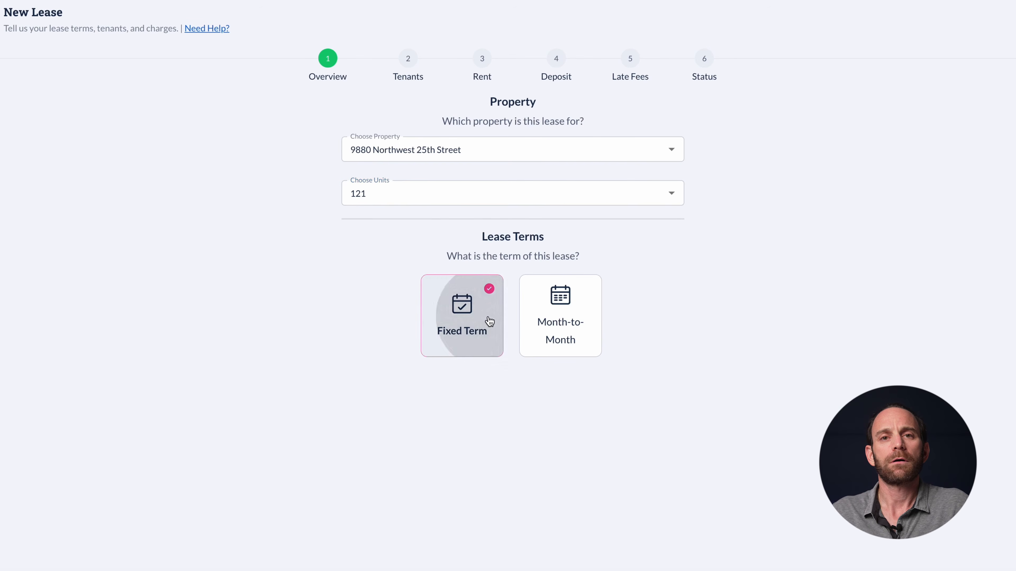
{"action": "left_click", "coordinate": [490, 384]}
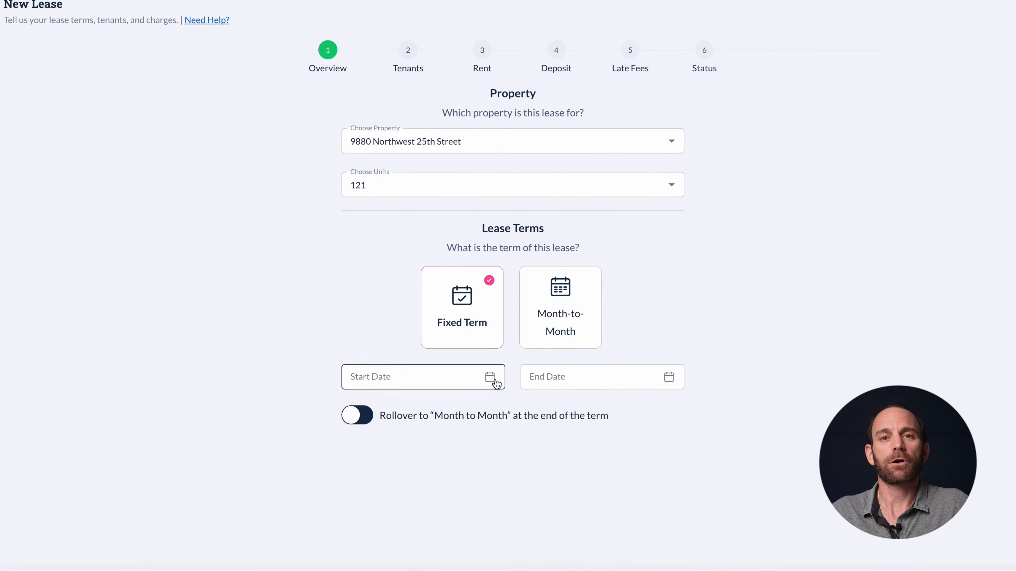
{"action": "left_click", "coordinate": [492, 389]}
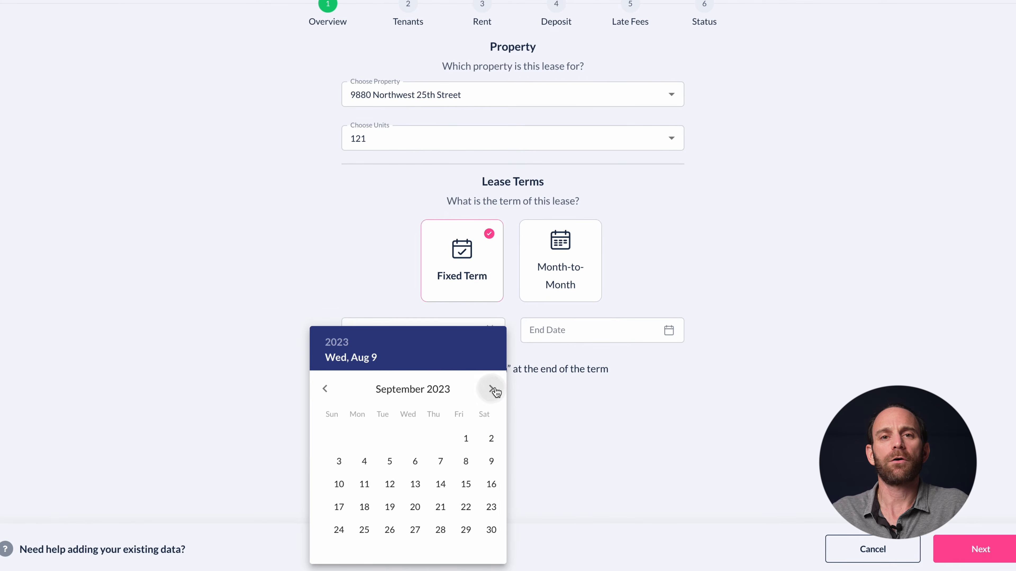
{"action": "left_click", "coordinate": [458, 438]}
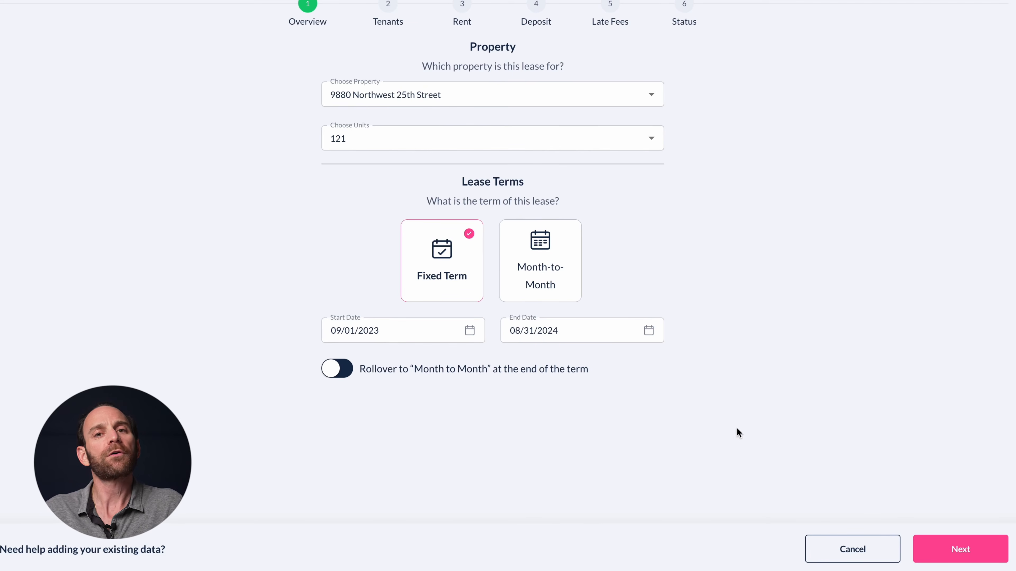
{"action": "left_click", "coordinate": [945, 541]}
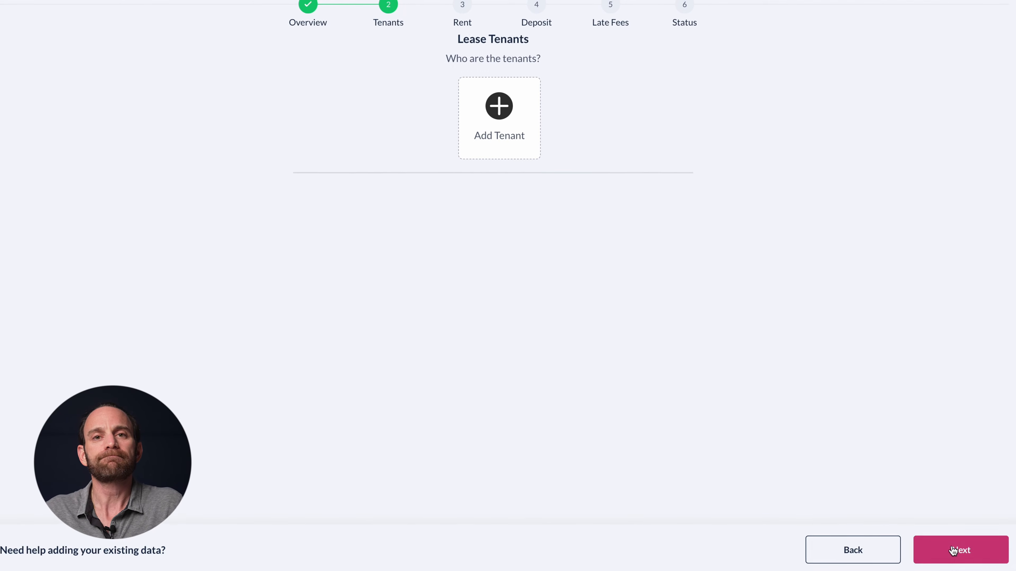
Add an existing tenant to the lease, keeping portal invite and renters insurance on
{"action": "left_click", "coordinate": [533, 202]}
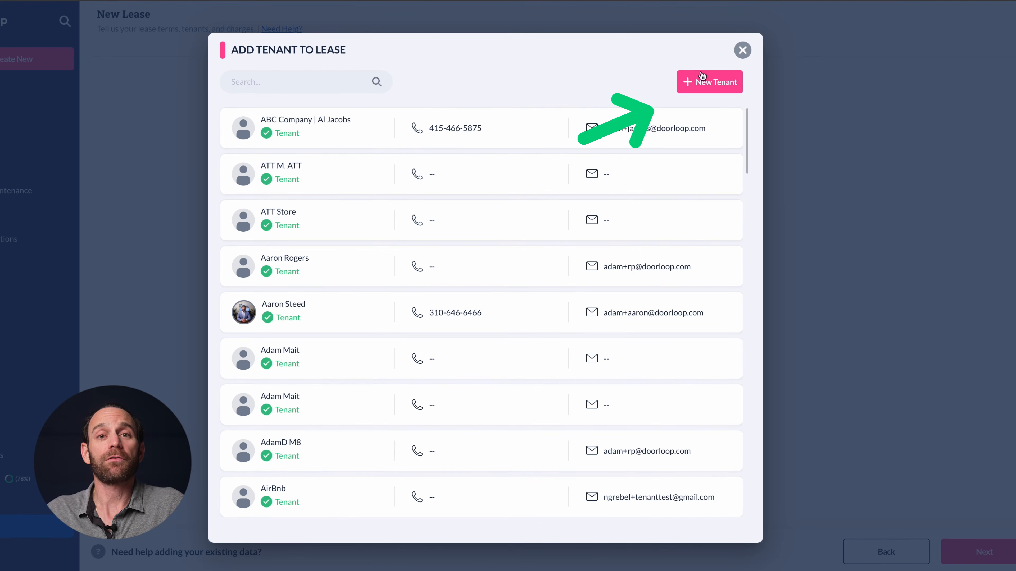
{"action": "scroll", "coordinate": [352, 221], "scroll_direction": "down", "scroll_amount": 8}
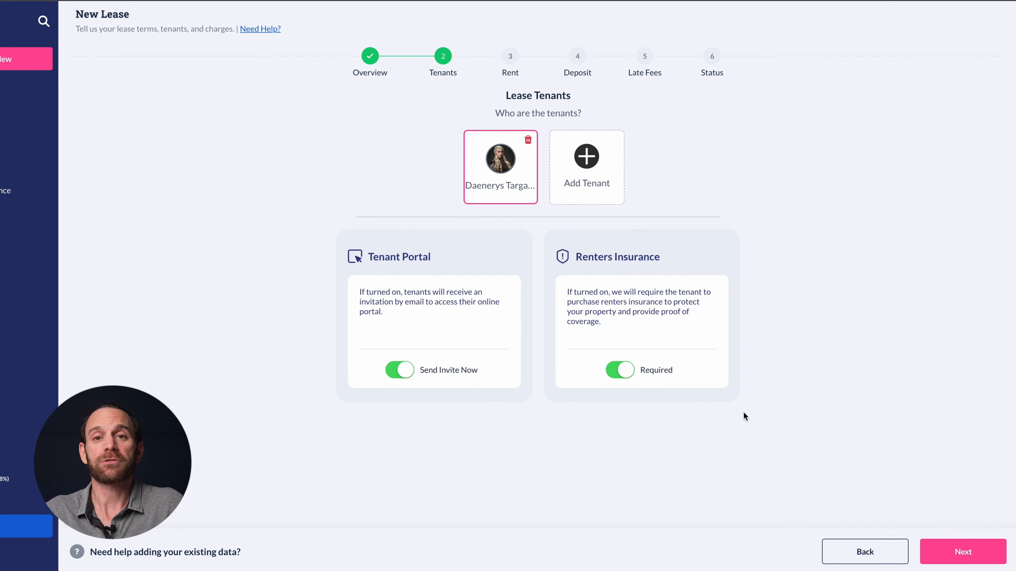
{"action": "left_click", "coordinate": [955, 560]}
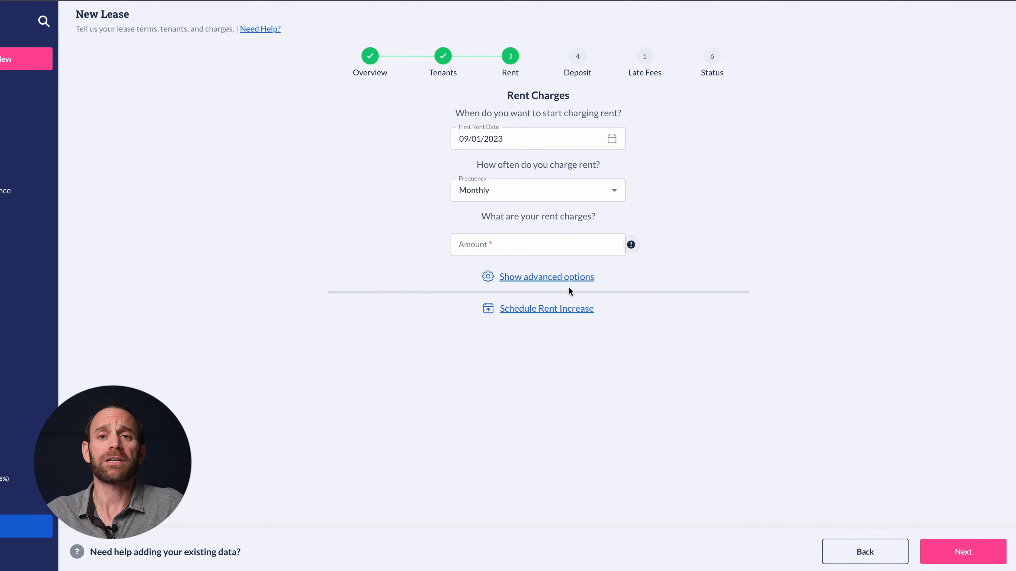
Charge $1,234.00 monthly Rental Income plus a $100.00 Storage Rent line
{"action": "left_click", "coordinate": [568, 281]}
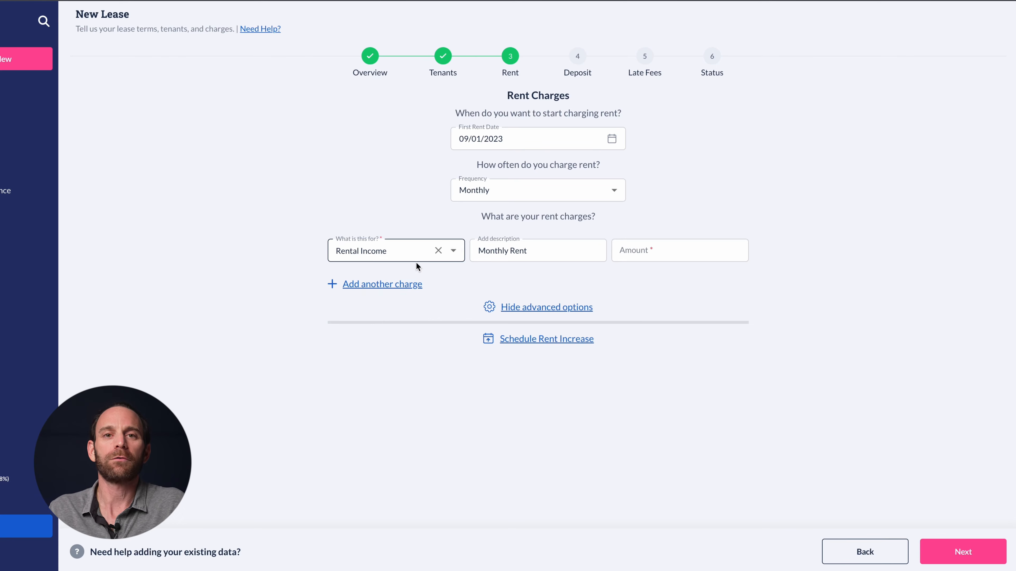
{"action": "left_click", "coordinate": [408, 250]}
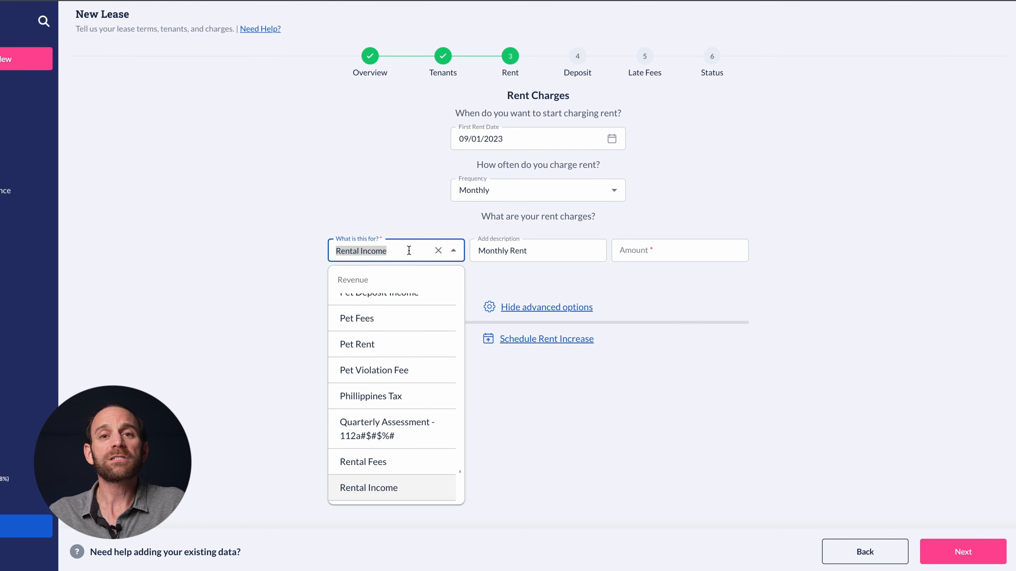
{"action": "left_click", "coordinate": [310, 188]}
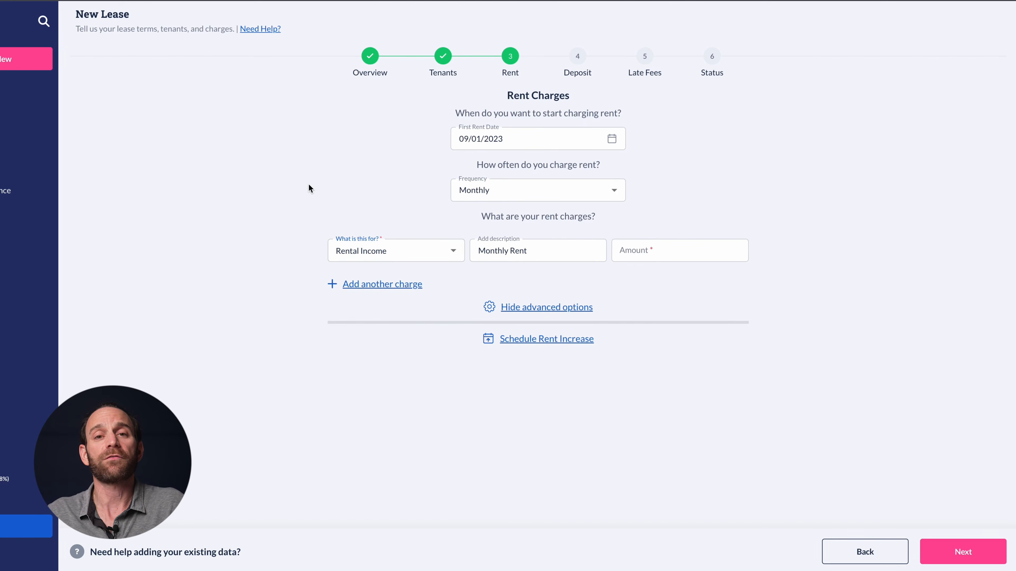
{"action": "left_click", "coordinate": [399, 284]}
{"action": "left_click", "coordinate": [400, 290]}
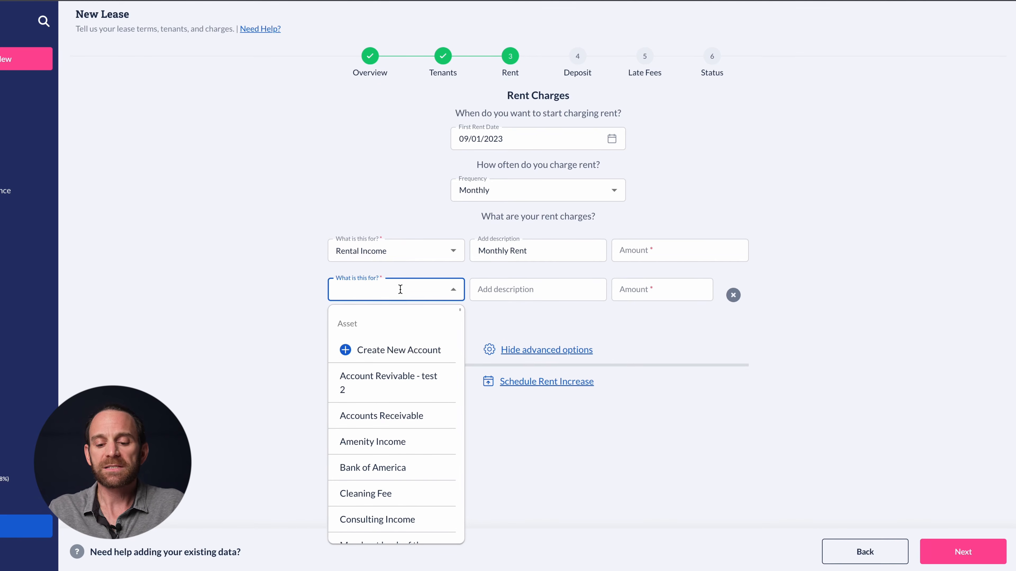
{"action": "type", "text": "stor"}
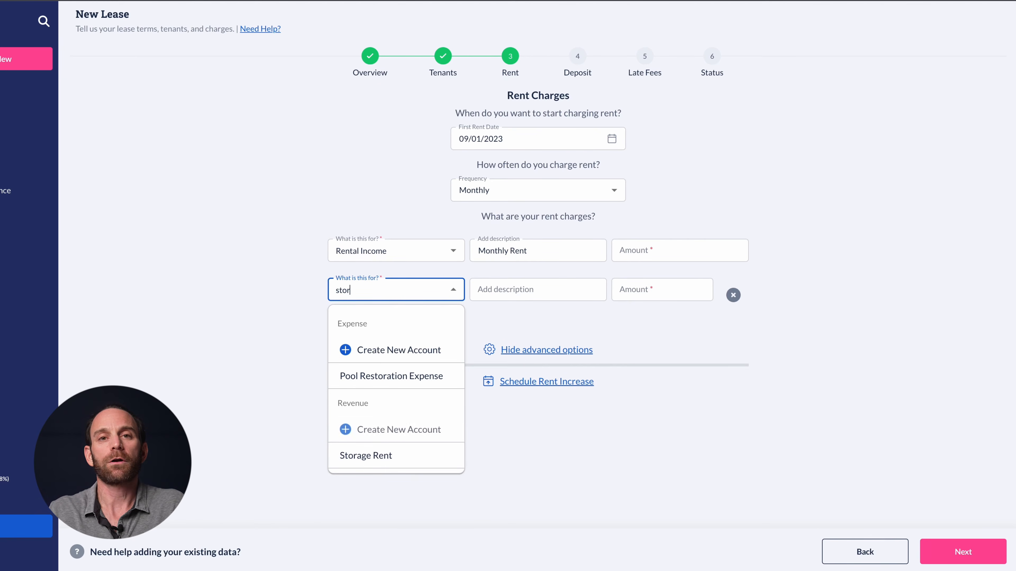
{"action": "left_click", "coordinate": [375, 453]}
{"action": "left_click", "coordinate": [534, 299]}
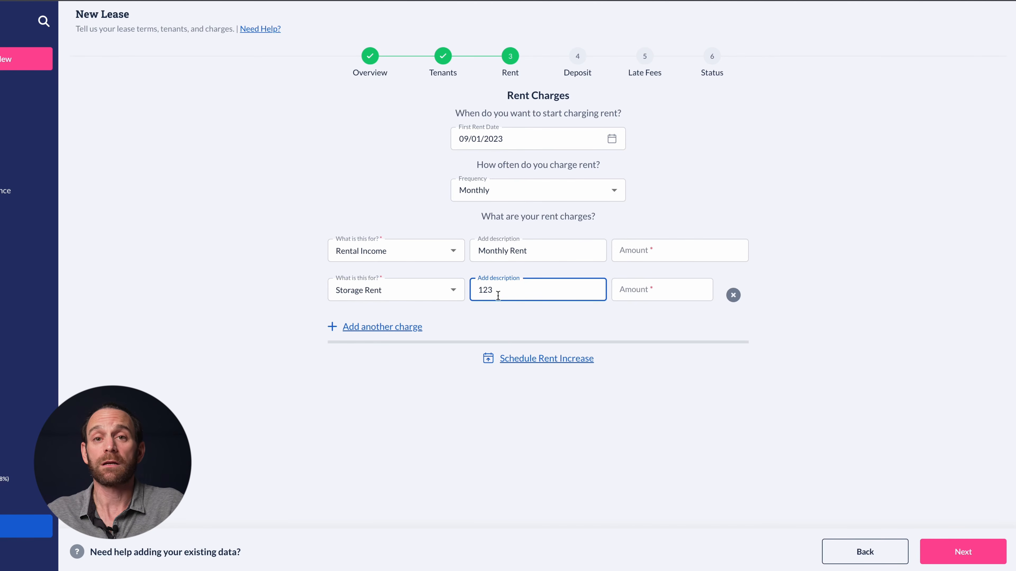
{"action": "left_click", "coordinate": [638, 261]}
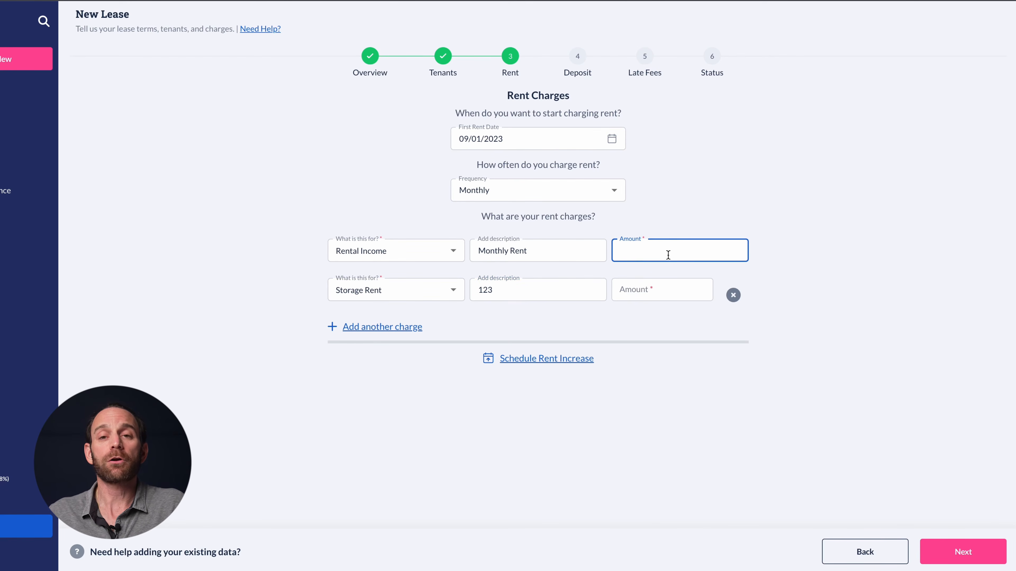
{"action": "type", "text": "100"}
{"action": "type", "text": "4"}
{"action": "left_click", "coordinate": [652, 279]}
{"action": "type", "text": "100"}
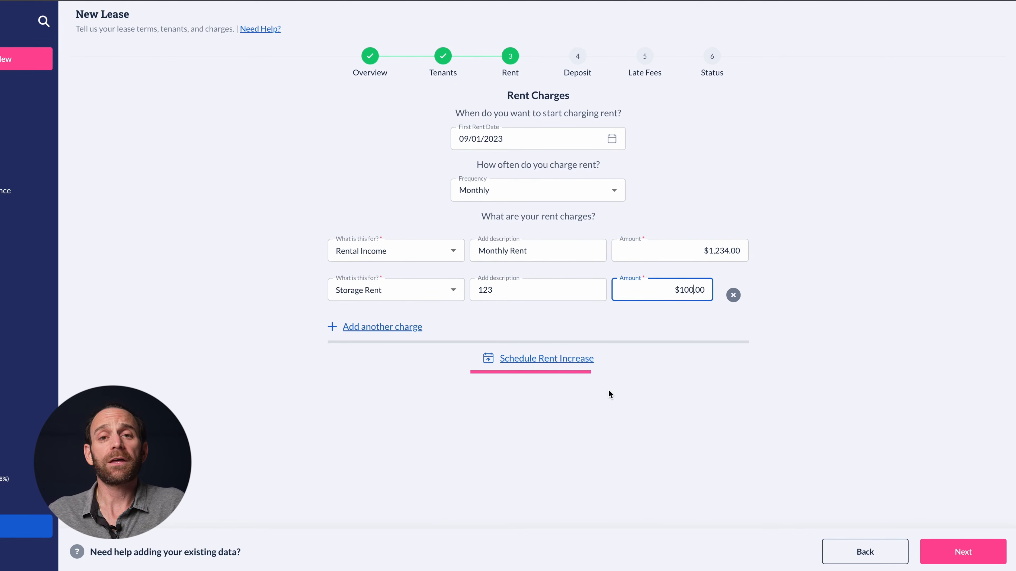
Remove the scheduled future rent increase from the lease charges
{"action": "left_click", "coordinate": [553, 363]}
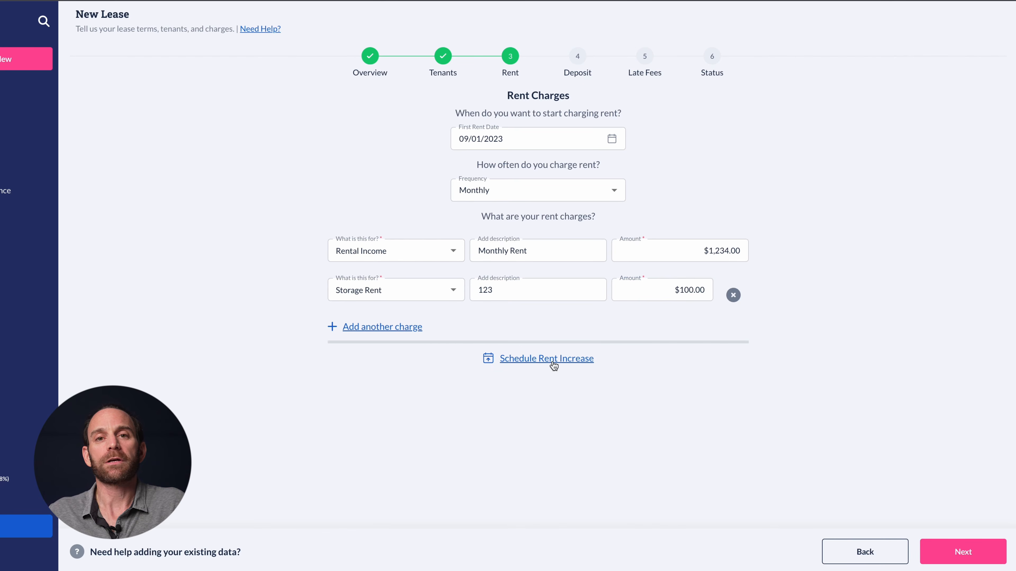
{"action": "scroll", "coordinate": [560, 367], "scroll_direction": "down", "scroll_amount": 1}
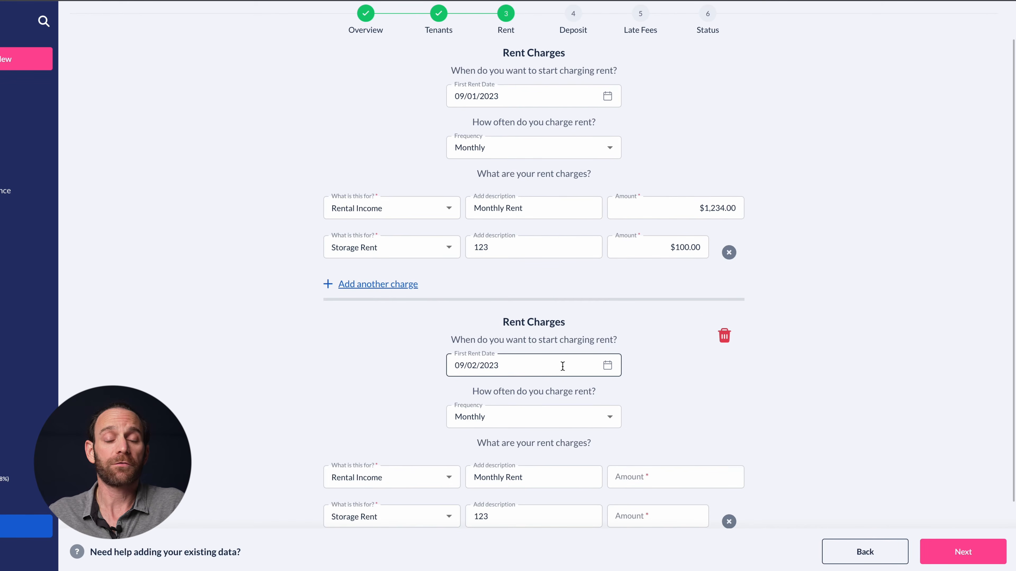
{"action": "scroll", "coordinate": [562, 366], "scroll_direction": "down", "scroll_amount": 2}
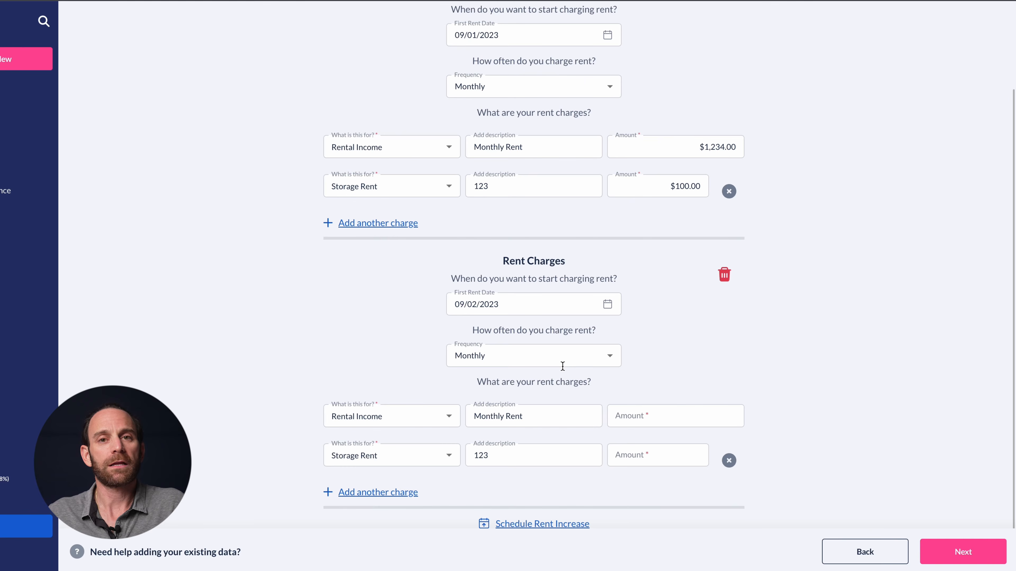
{"action": "left_click", "coordinate": [725, 274]}
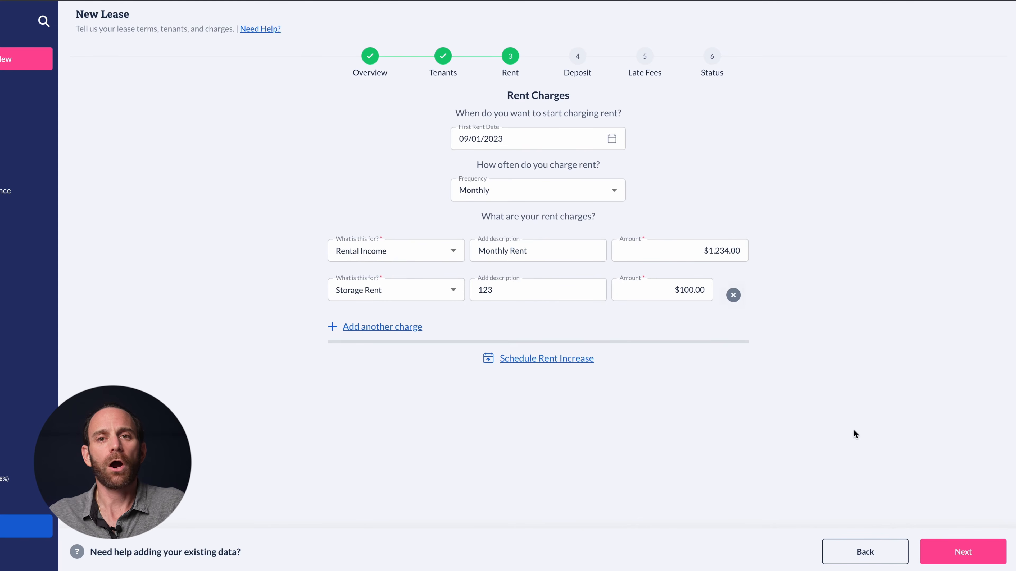
{"action": "left_click", "coordinate": [939, 550]}
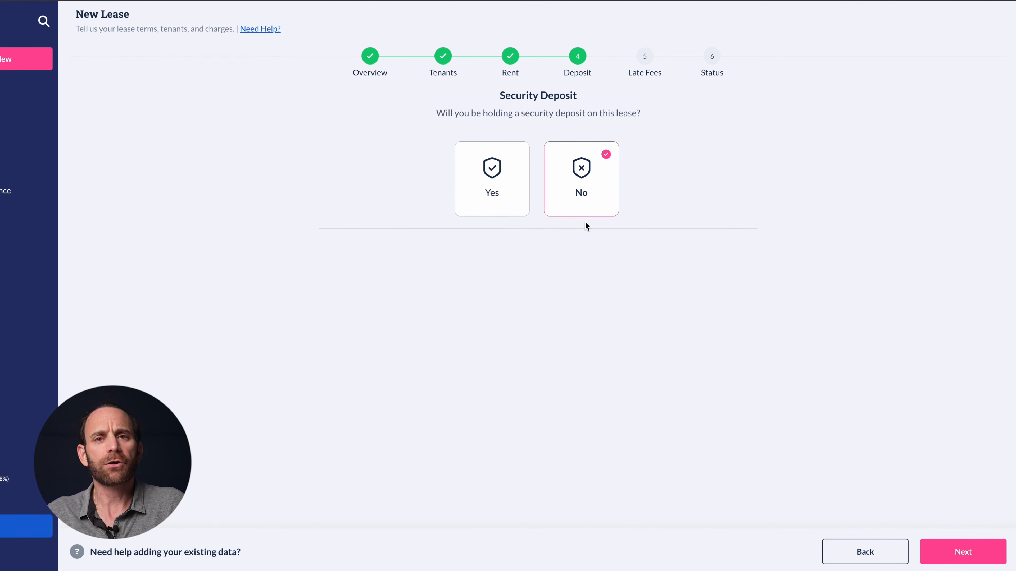
Set the lease to hold no security deposit, after briefly exploring the deposit fields
{"action": "left_click", "coordinate": [512, 195]}
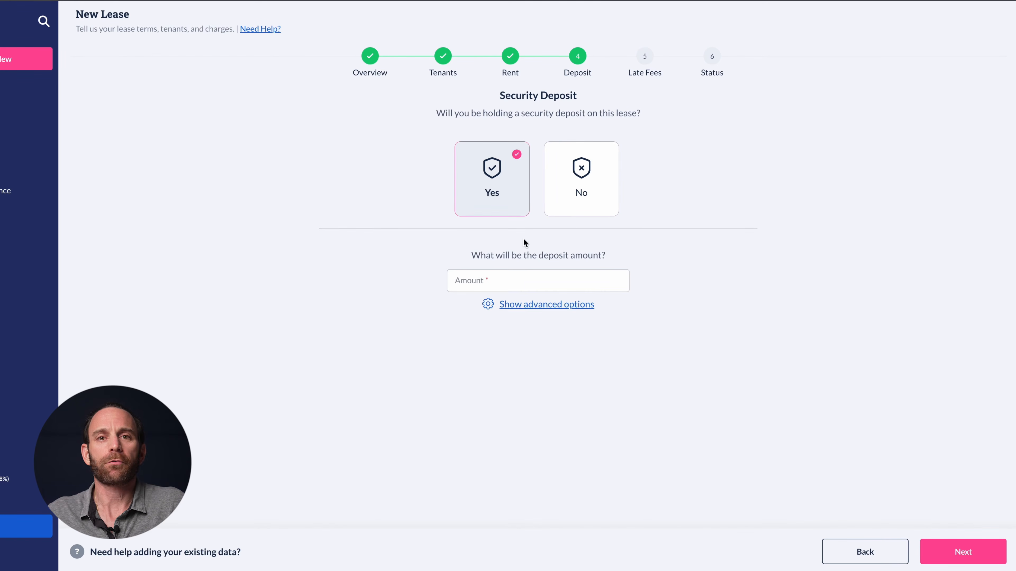
{"action": "left_click", "coordinate": [524, 305]}
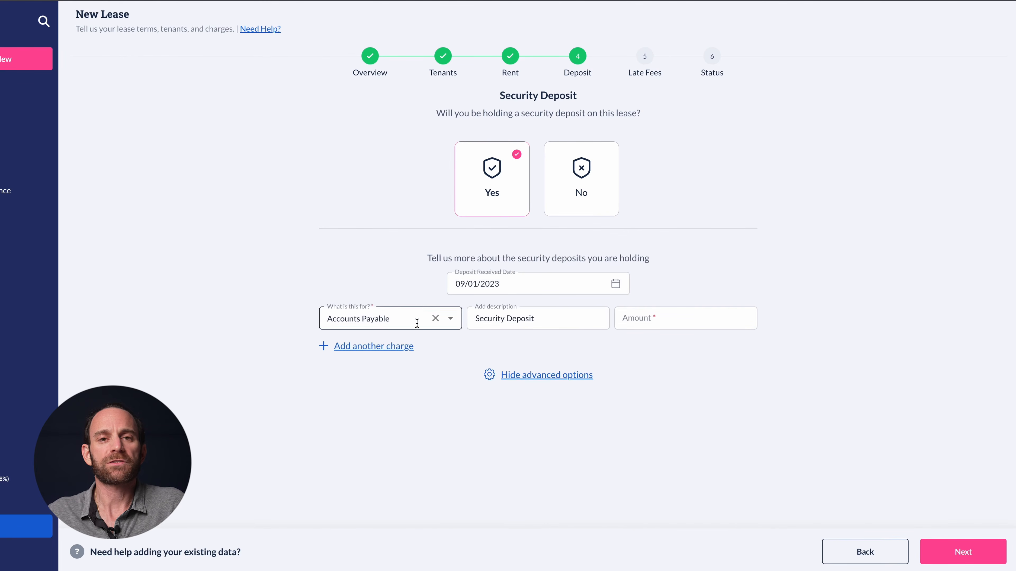
{"action": "left_click", "coordinate": [402, 346]}
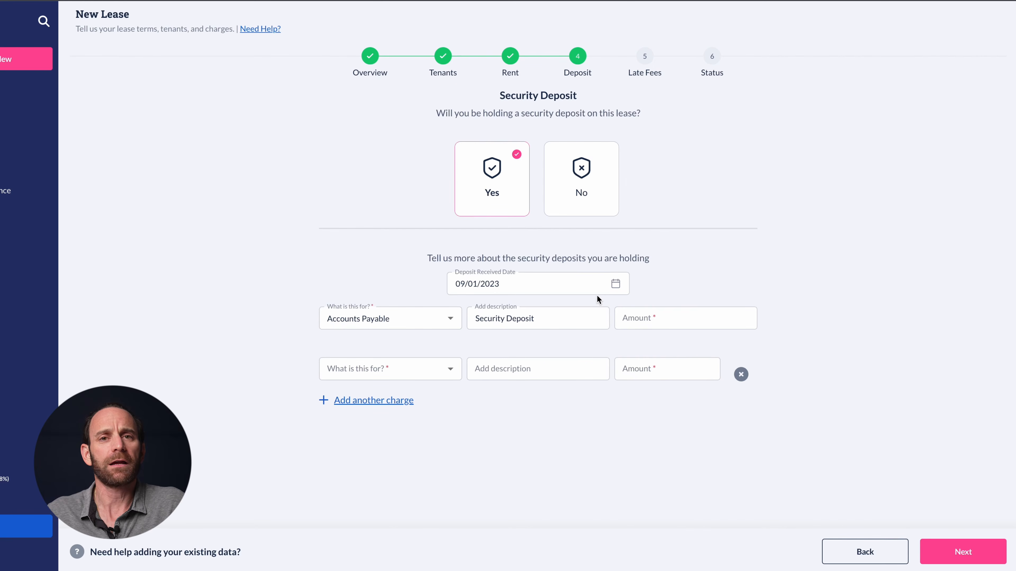
{"action": "left_click", "coordinate": [585, 193]}
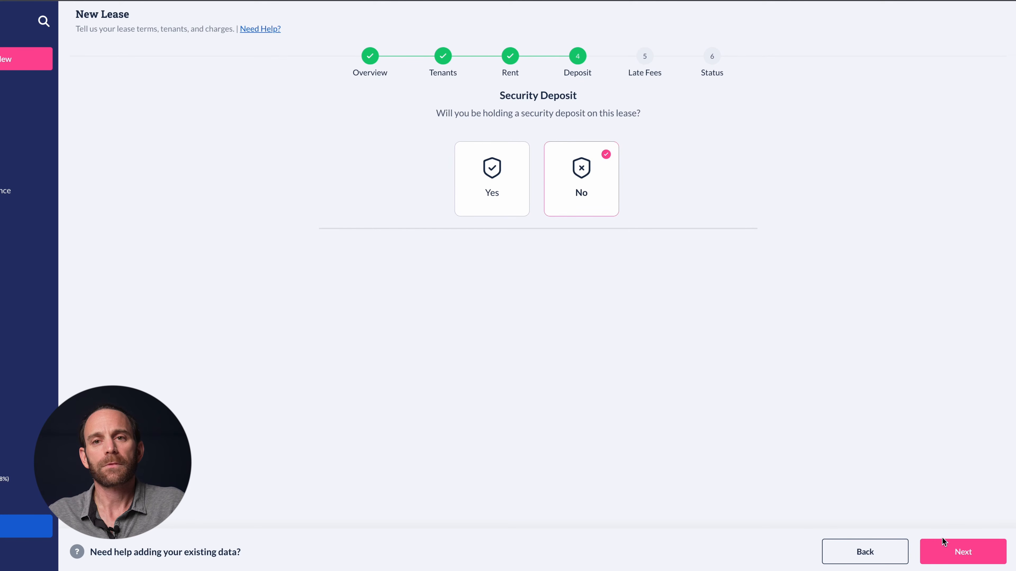
{"action": "left_click", "coordinate": [945, 550]}
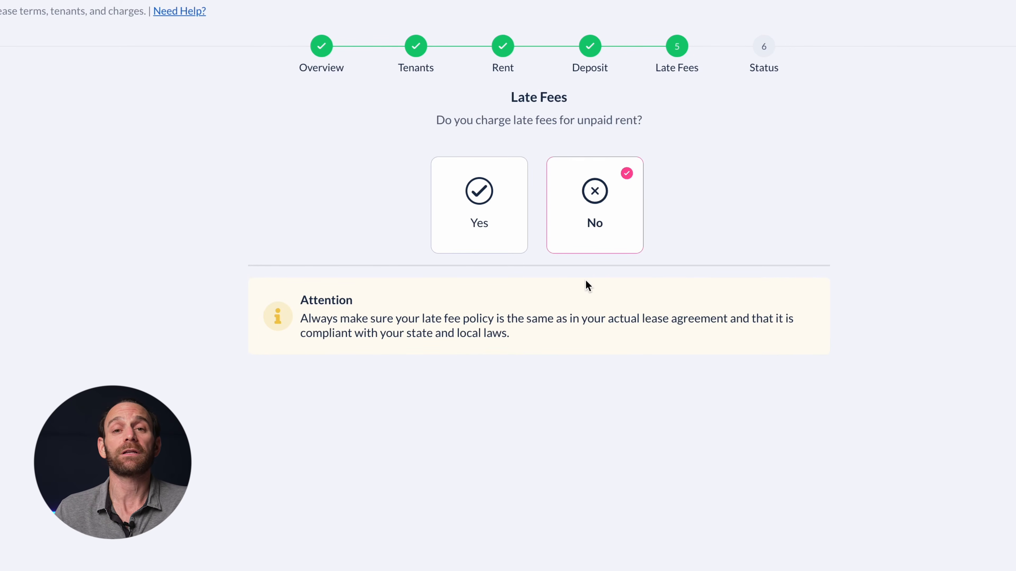
Set the lease to charge no late fees
{"action": "left_click", "coordinate": [507, 211]}
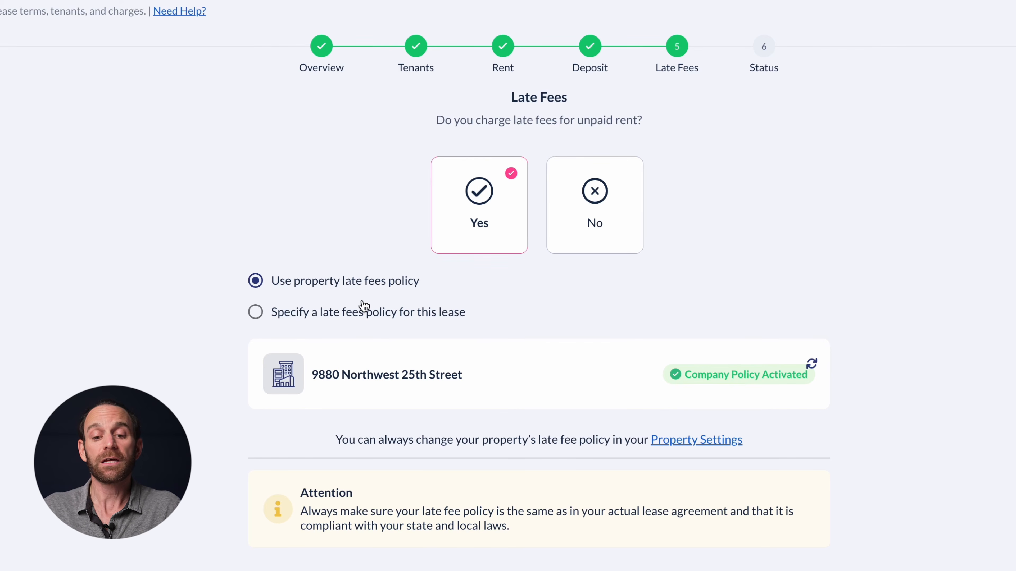
{"action": "left_click", "coordinate": [580, 202]}
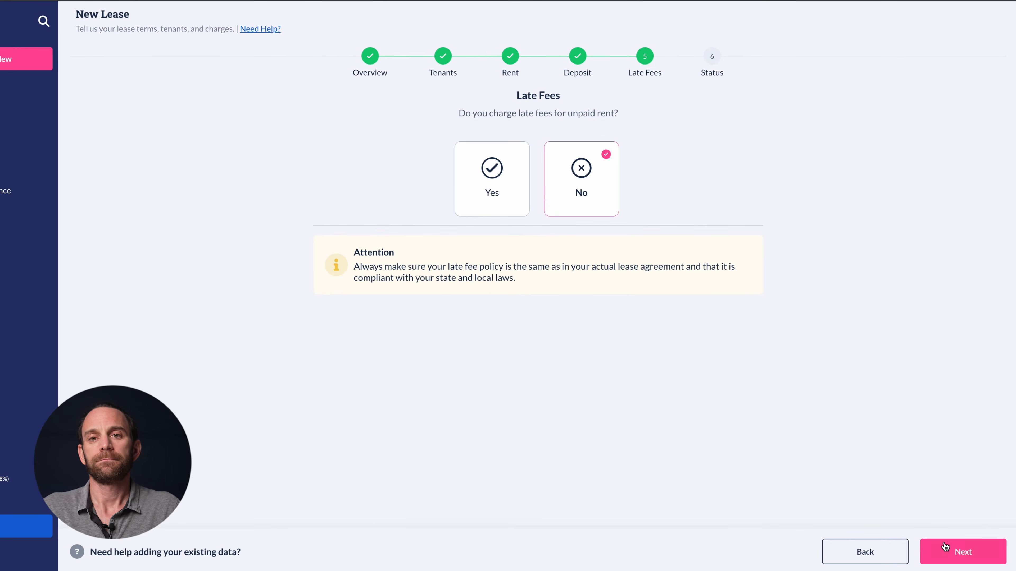
{"action": "left_click", "coordinate": [945, 547]}
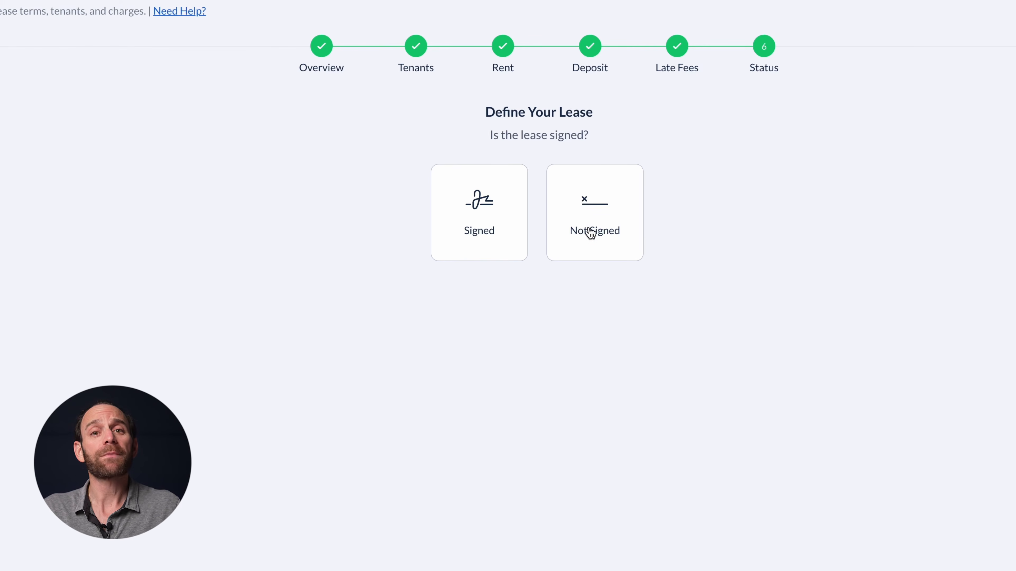
Mark the lease as Signed instead of sending it for e-signature, and finish it
{"action": "left_click", "coordinate": [513, 210]}
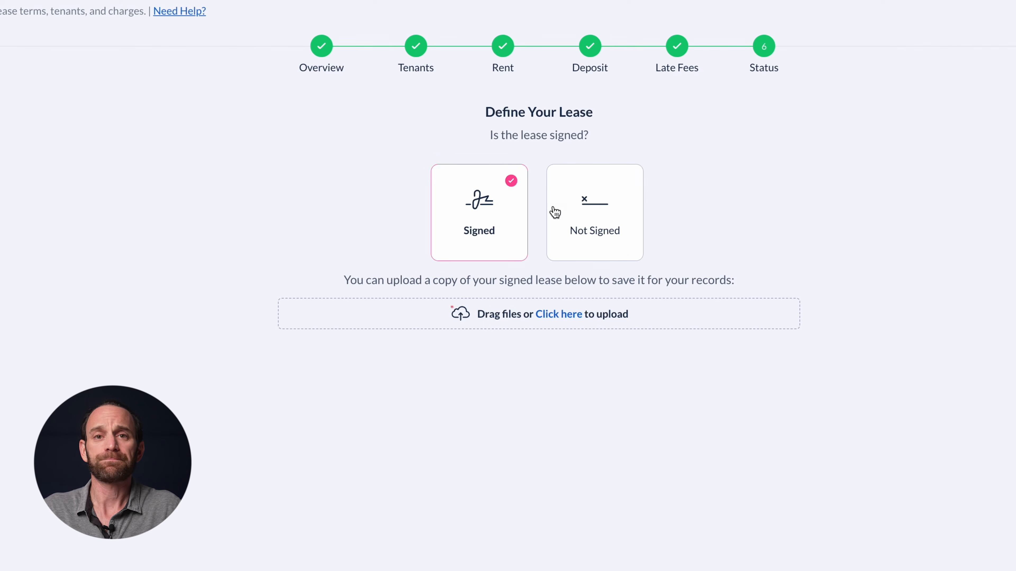
{"action": "left_click", "coordinate": [586, 255]}
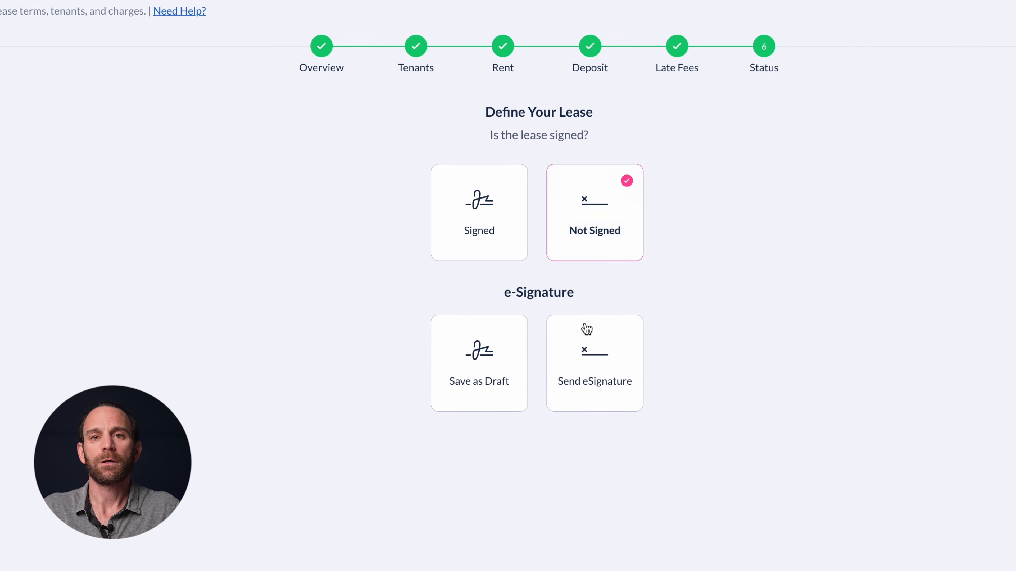
{"action": "left_click", "coordinate": [587, 347]}
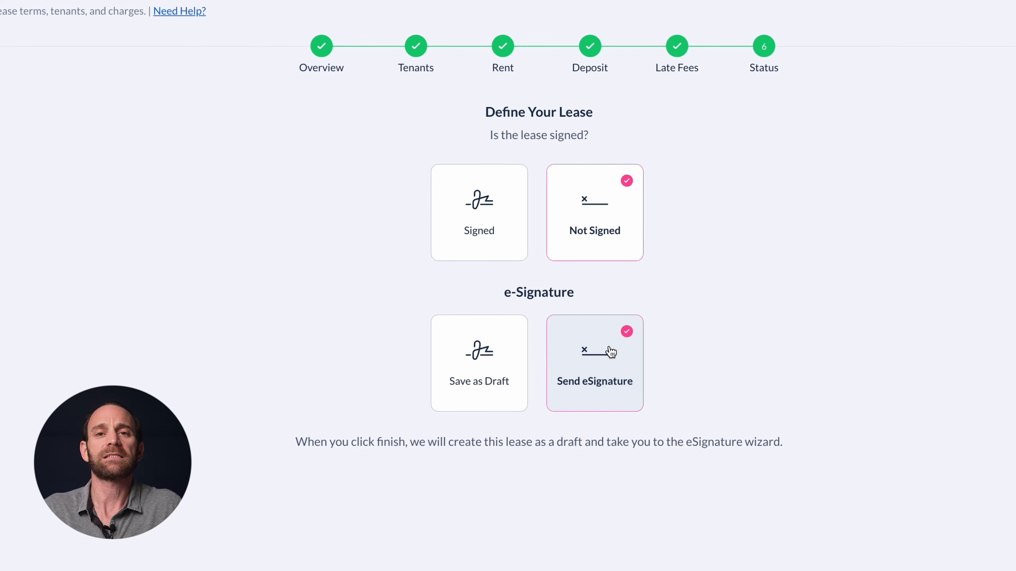
{"action": "left_click", "coordinate": [597, 215]}
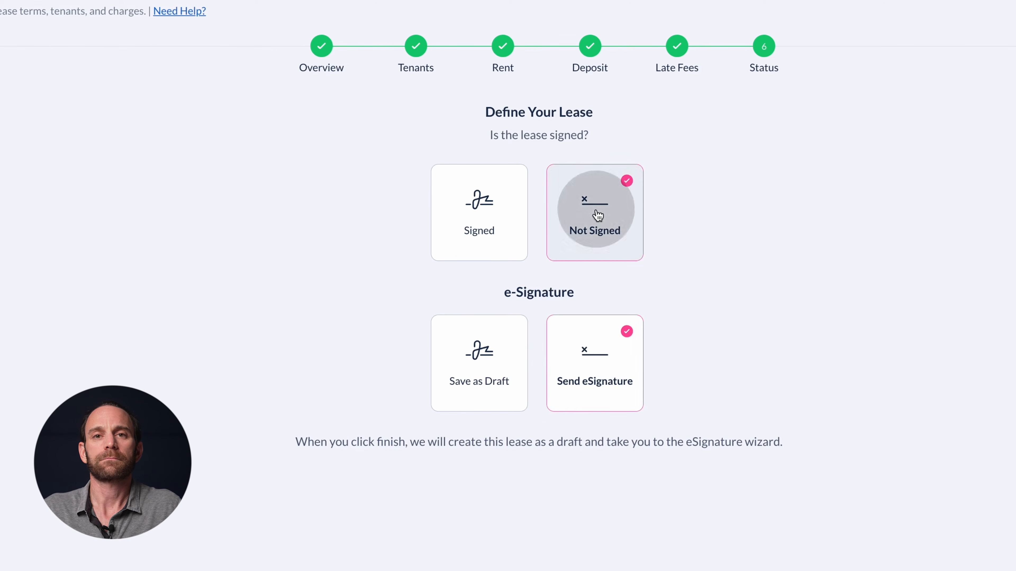
{"action": "left_click", "coordinate": [482, 202]}
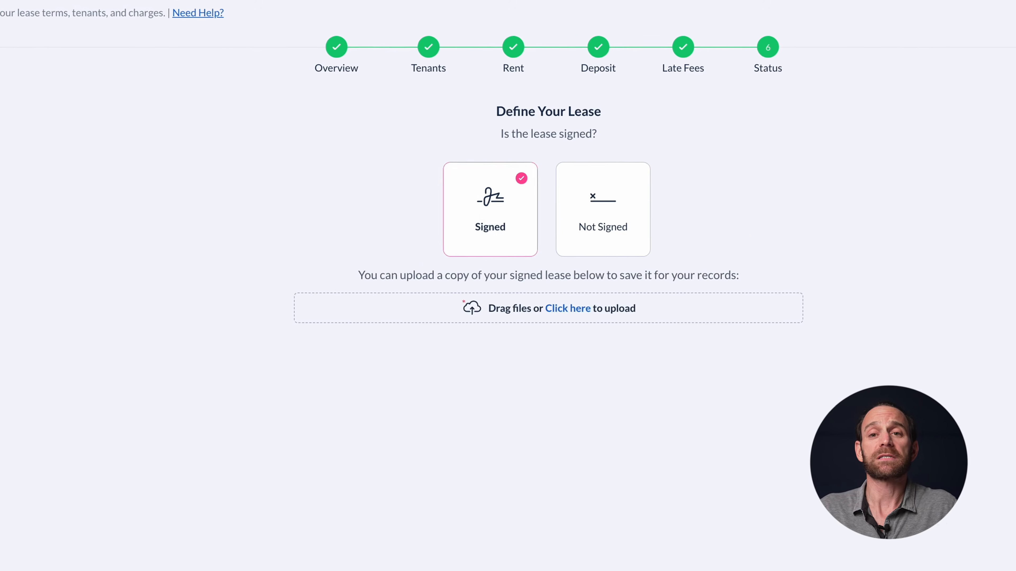
{"action": "left_click", "coordinate": [1012, 551]}
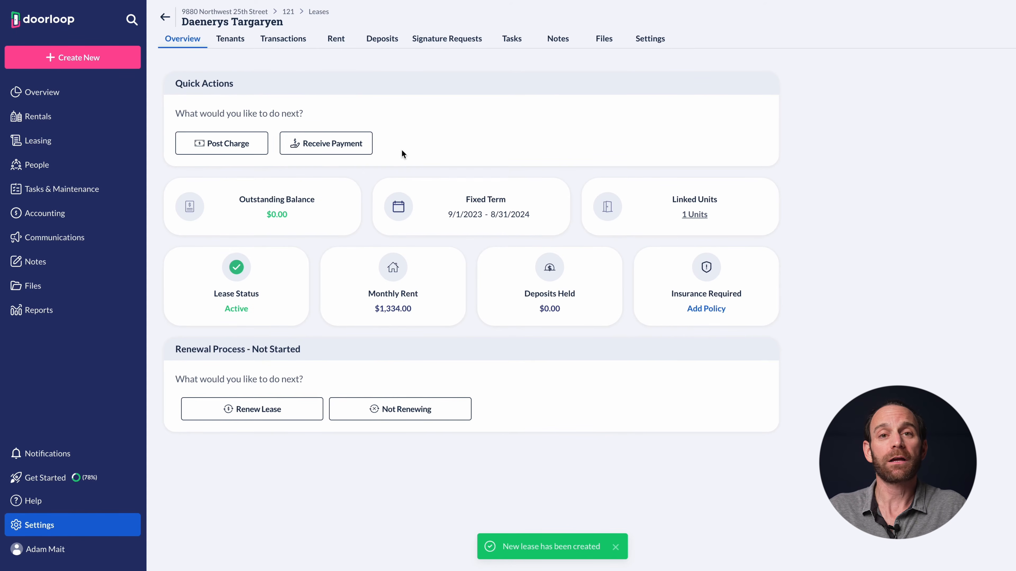
Inspect the lease's $1,334.00 monthly recurring rent starting 9/1/2023, then close it unchanged
{"action": "left_click", "coordinate": [335, 39]}
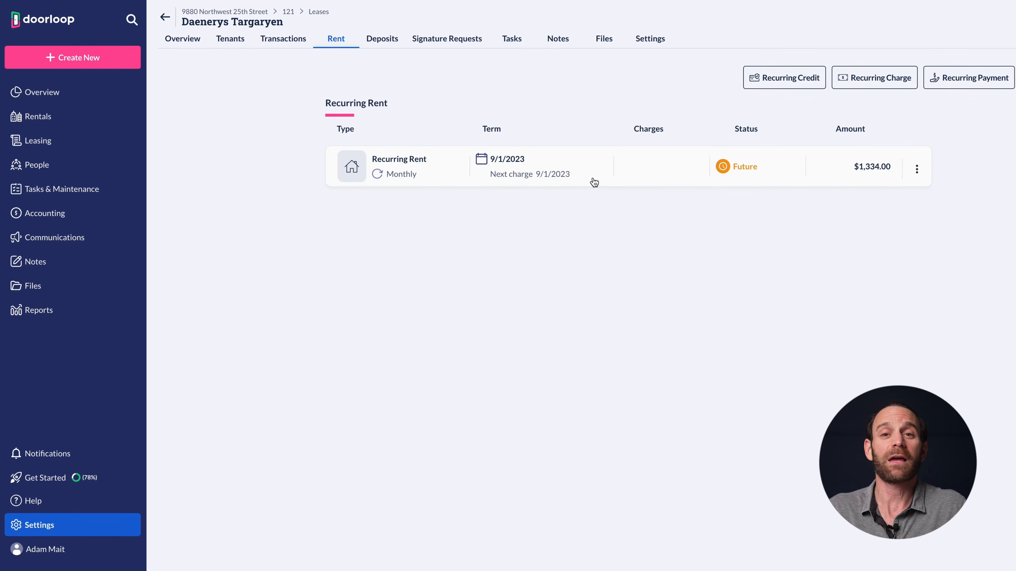
{"action": "left_click", "coordinate": [607, 174]}
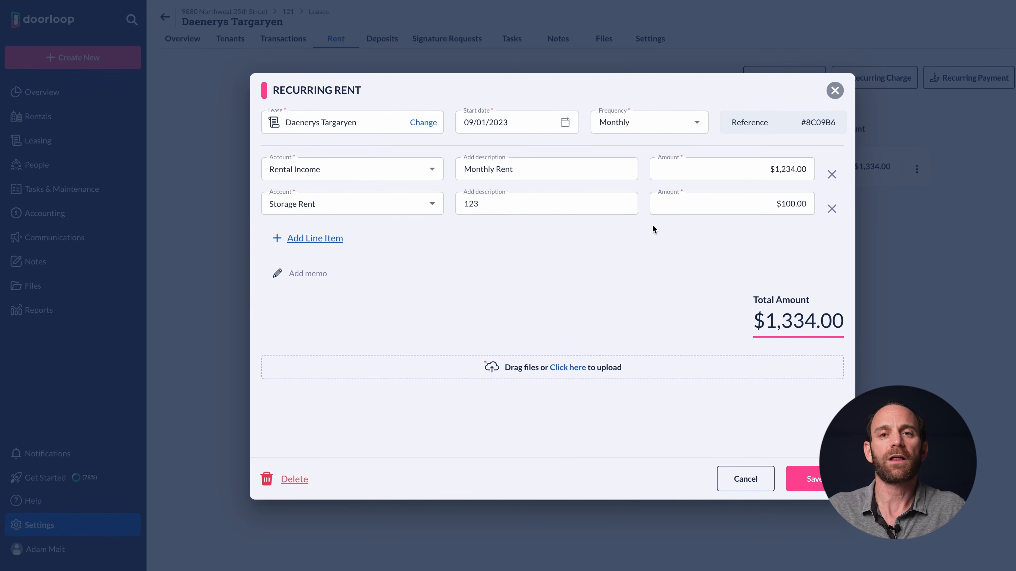
{"action": "left_click", "coordinate": [736, 479]}
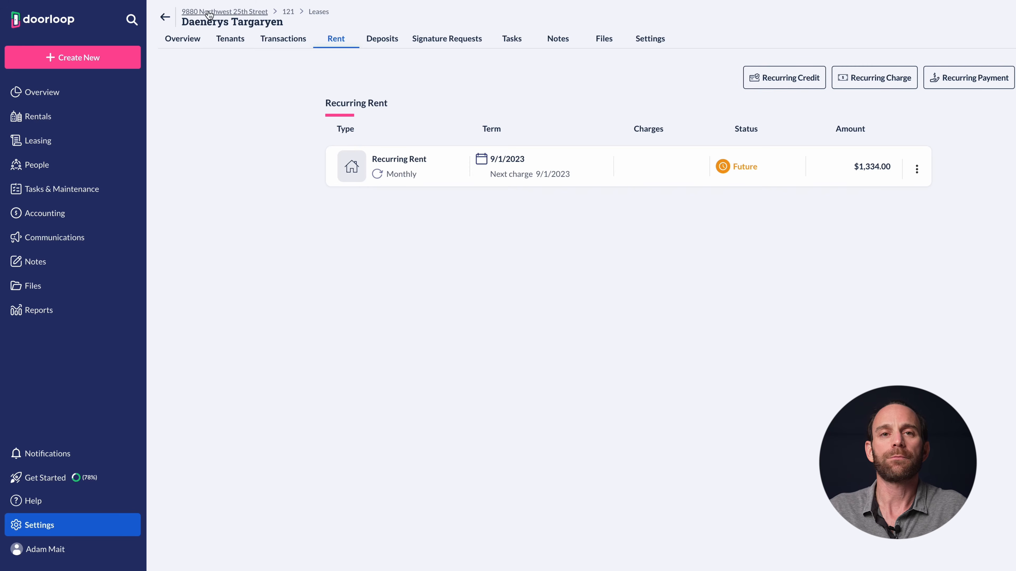
{"action": "left_click", "coordinate": [224, 11]}
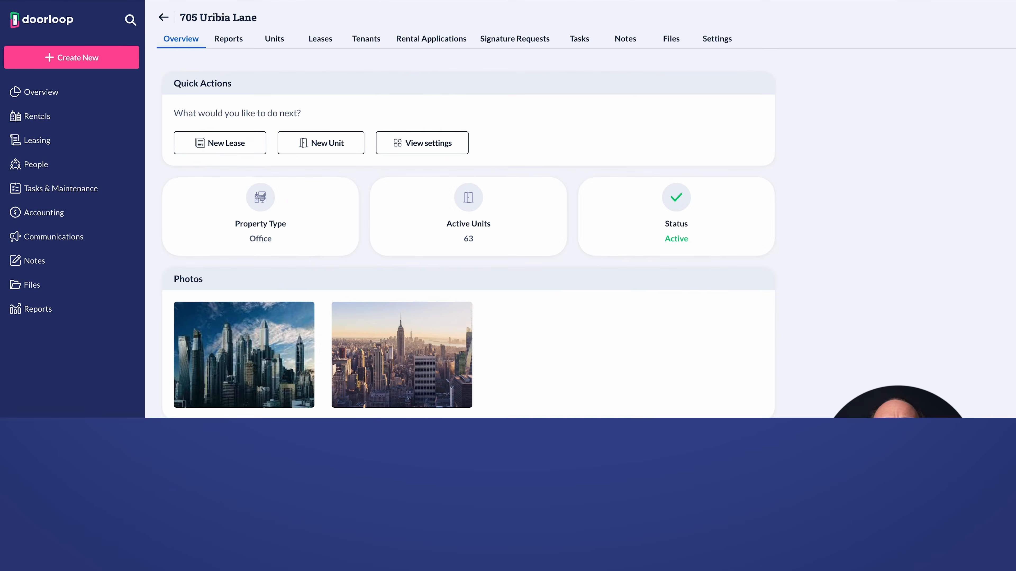
{"action": "left_click", "coordinate": [729, 44]}
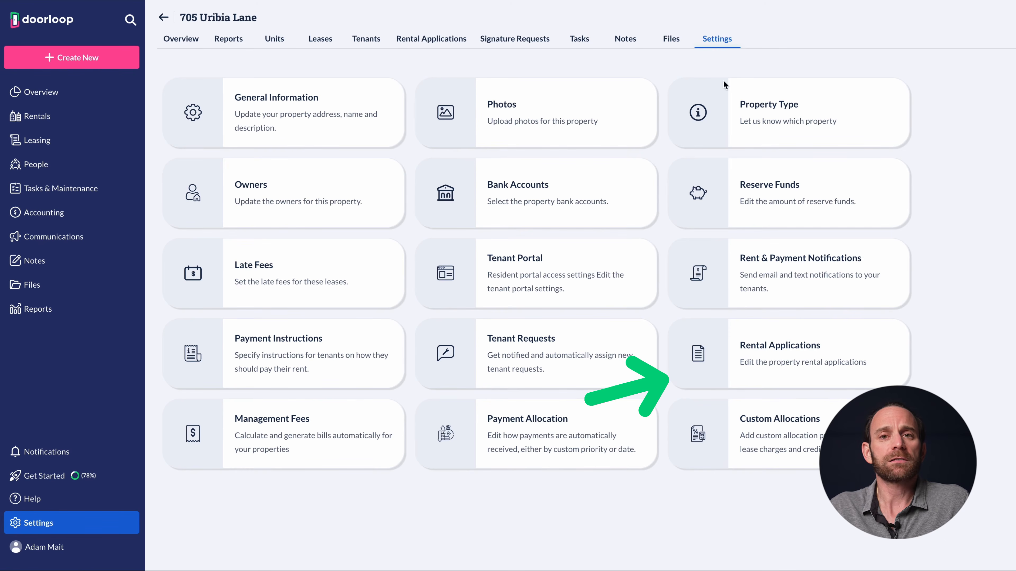
{"action": "left_click", "coordinate": [752, 340]}
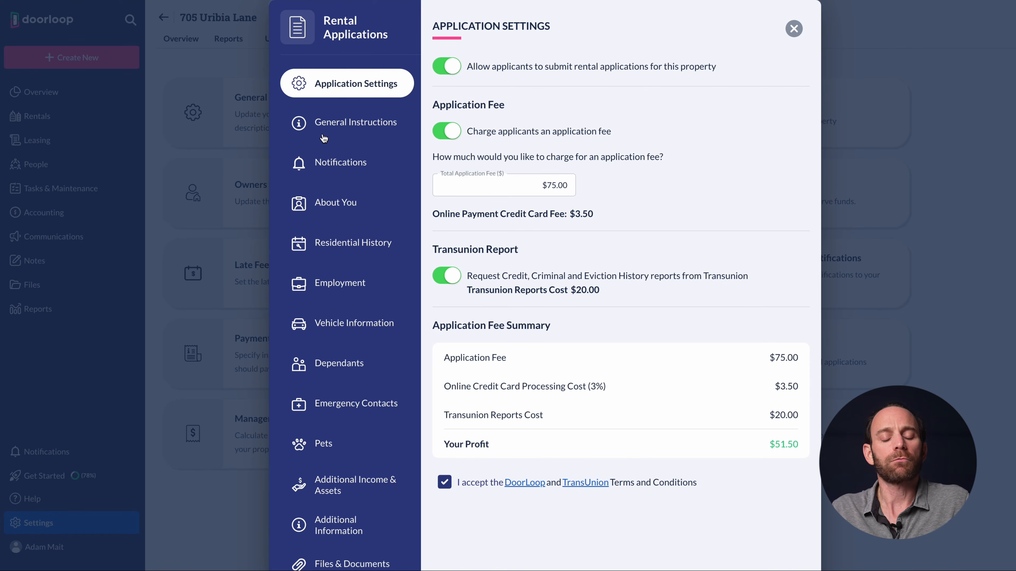
Turn on property-specific additional-information questions and add two questions, keeping the Yes/No type
{"action": "left_click", "coordinate": [345, 164]}
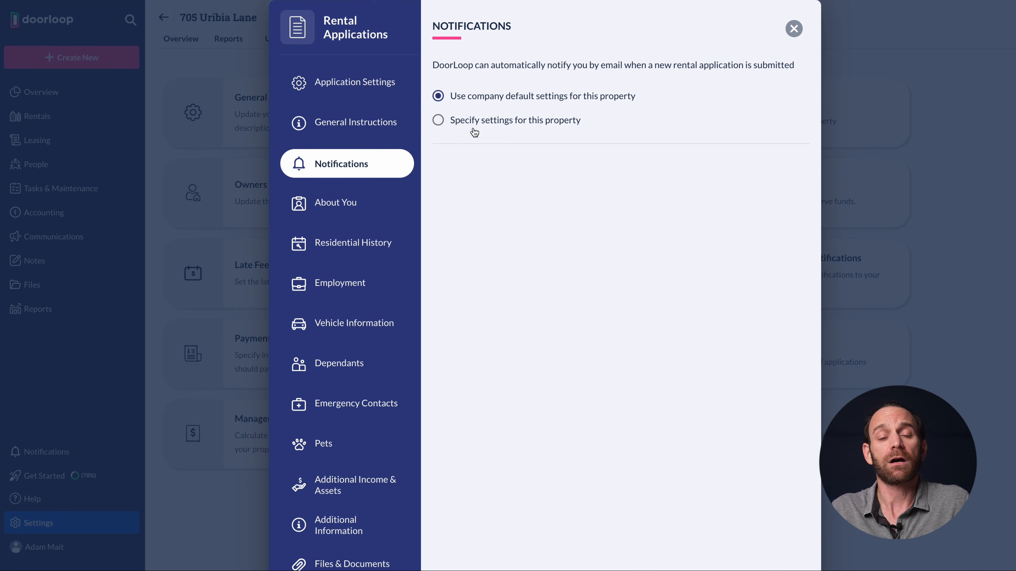
{"action": "scroll", "coordinate": [391, 216], "scroll_direction": "down", "scroll_amount": 2}
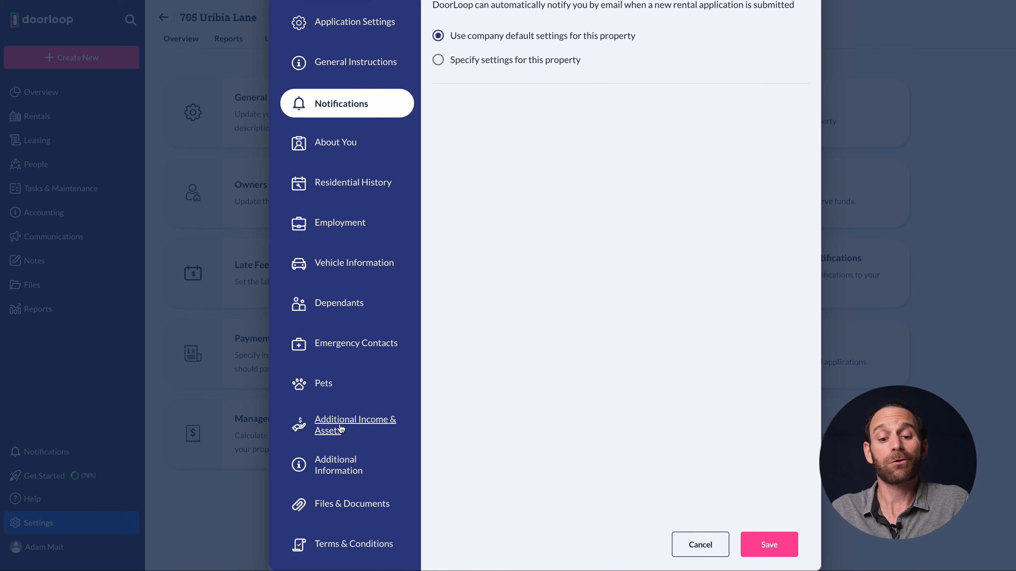
{"action": "left_click", "coordinate": [337, 466]}
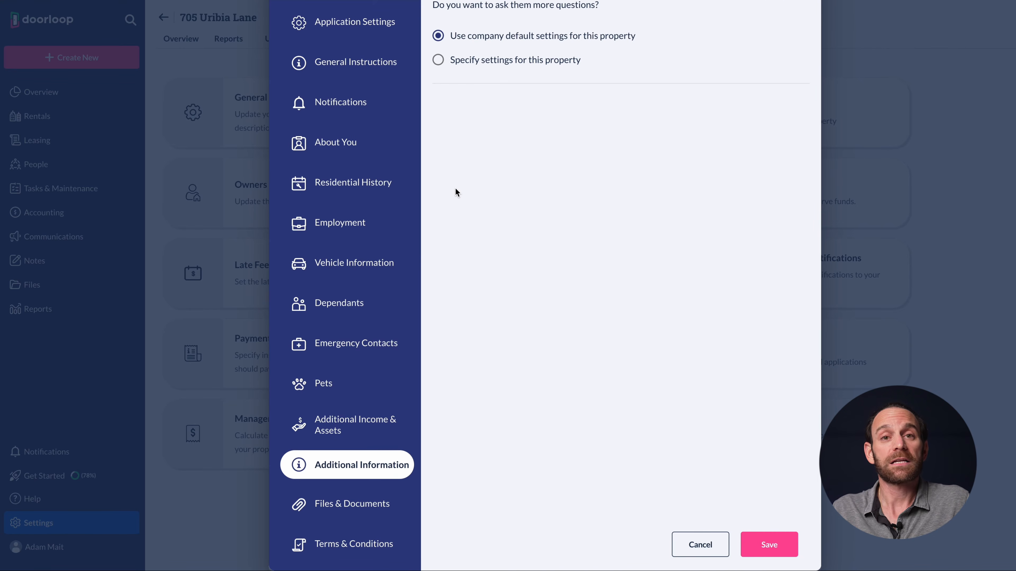
{"action": "left_click", "coordinate": [440, 60]}
{"action": "left_click", "coordinate": [457, 105]}
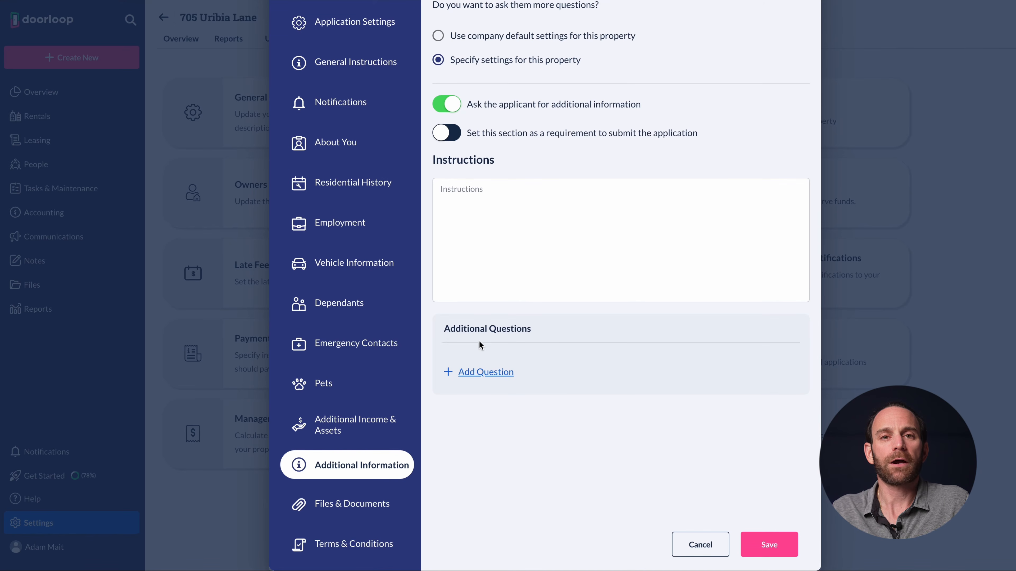
{"action": "left_click", "coordinate": [468, 372]}
{"action": "left_click", "coordinate": [484, 400]}
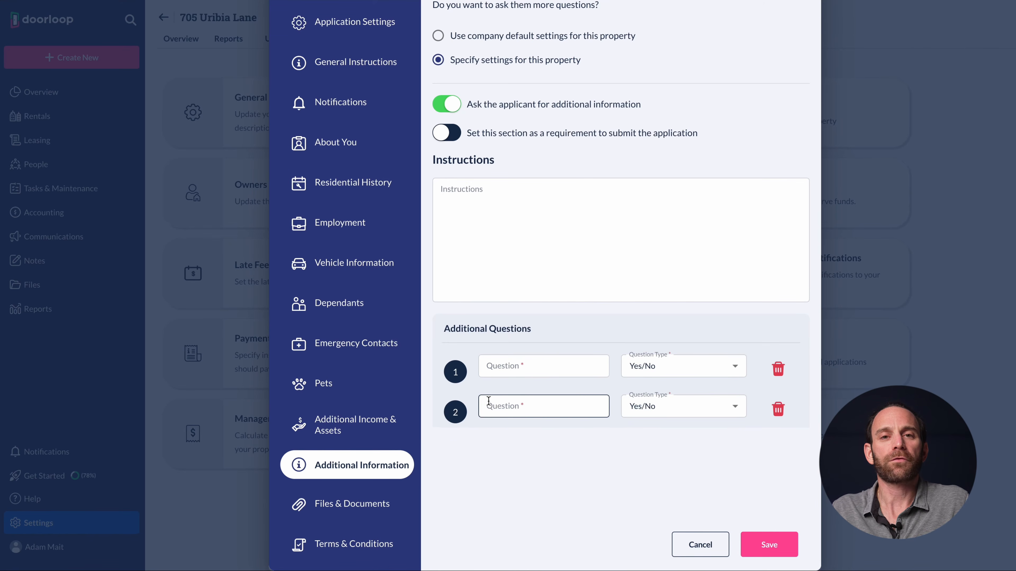
{"action": "left_click", "coordinate": [642, 369]}
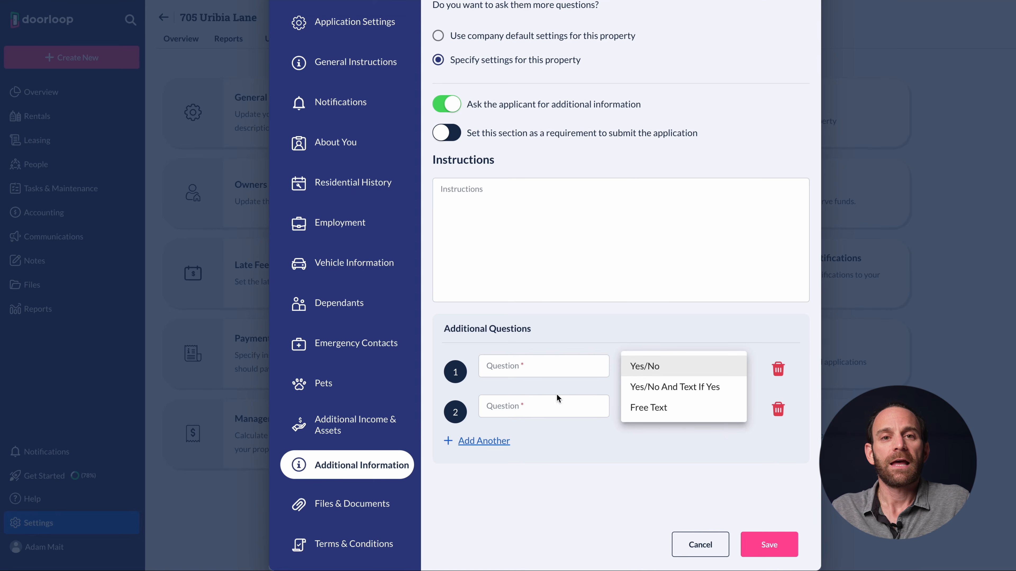
{"action": "left_click", "coordinate": [358, 506]}
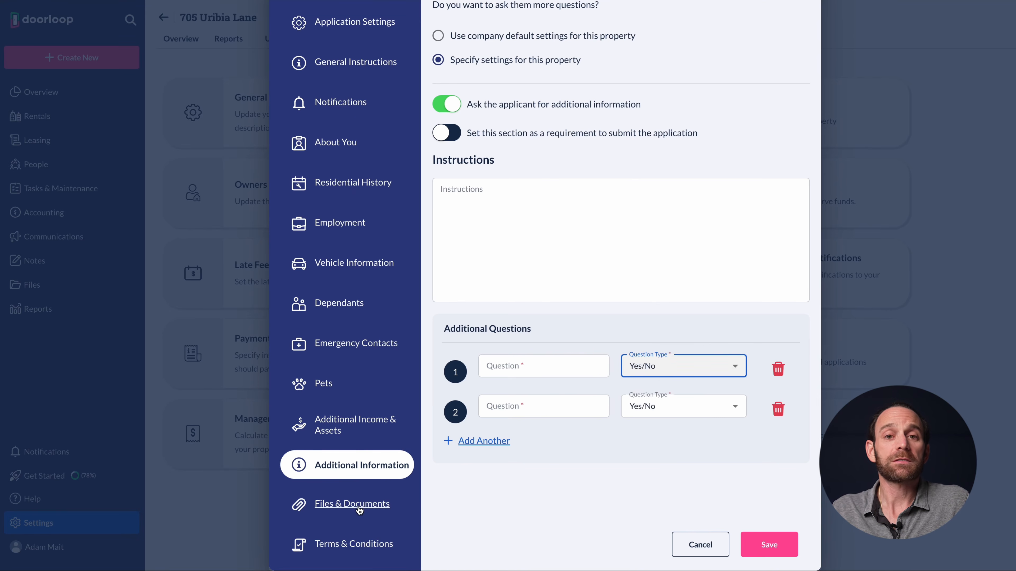
Request file uploads: a mandatory W2 attachment plus a second attachment named DL
{"action": "left_click", "coordinate": [358, 506]}
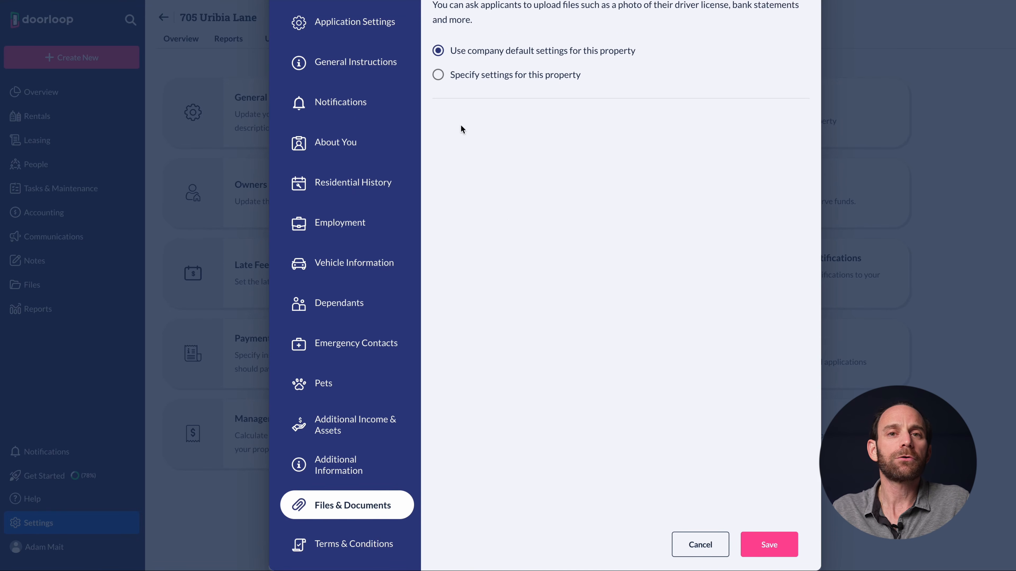
{"action": "left_click", "coordinate": [438, 75]}
{"action": "left_click", "coordinate": [449, 119]}
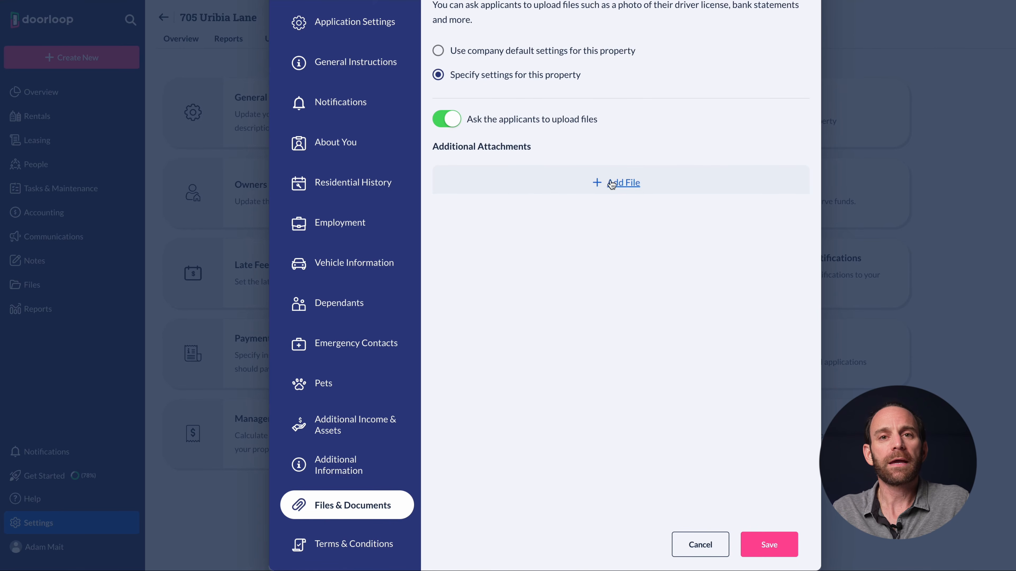
{"action": "left_click", "coordinate": [610, 184]}
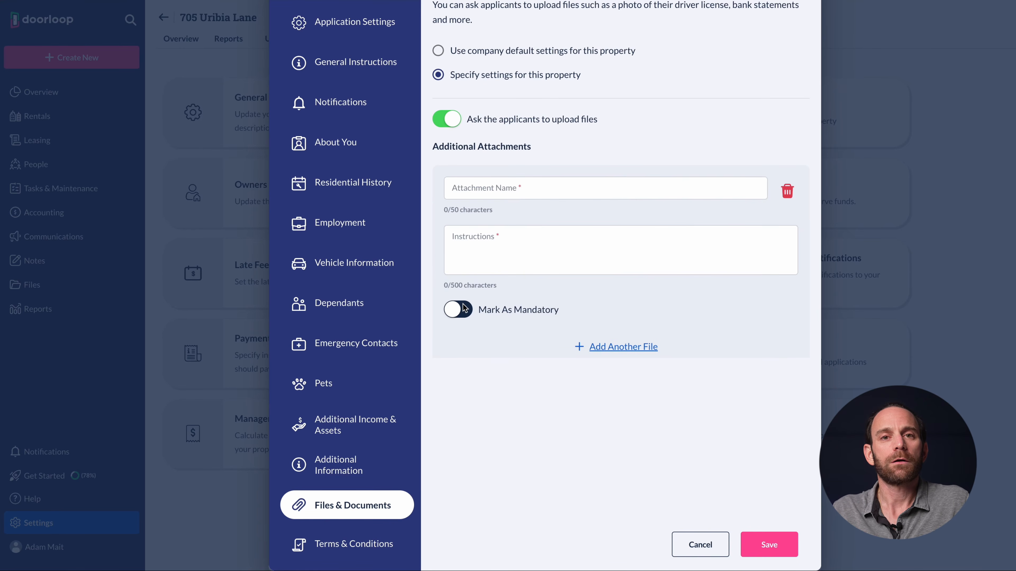
{"action": "left_click", "coordinate": [462, 309]}
{"action": "left_click", "coordinate": [598, 355]}
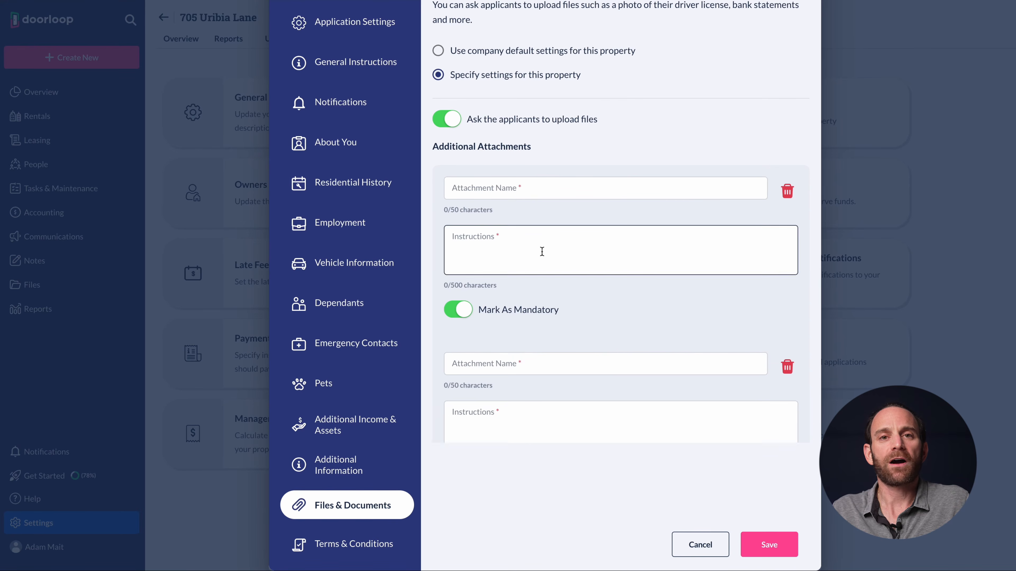
{"action": "left_click", "coordinate": [518, 188]}
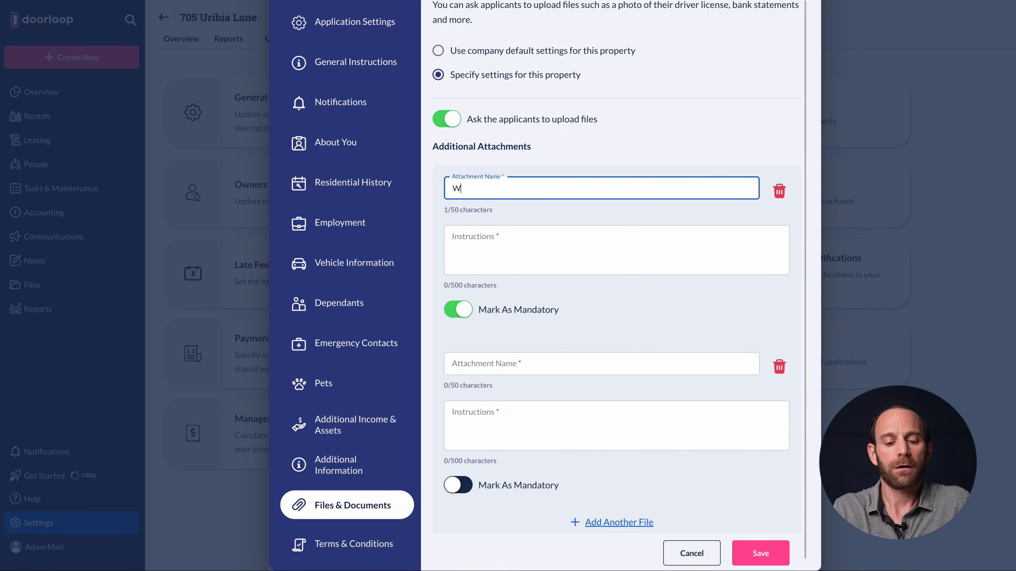
{"action": "left_click", "coordinate": [478, 362]}
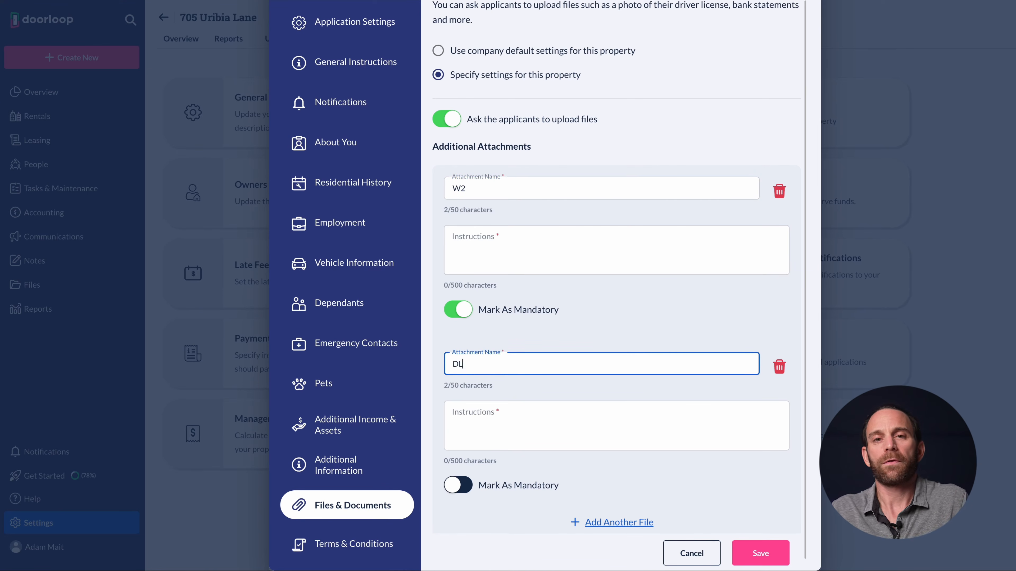
{"action": "scroll", "coordinate": [631, 426], "scroll_direction": "down", "scroll_amount": 1}
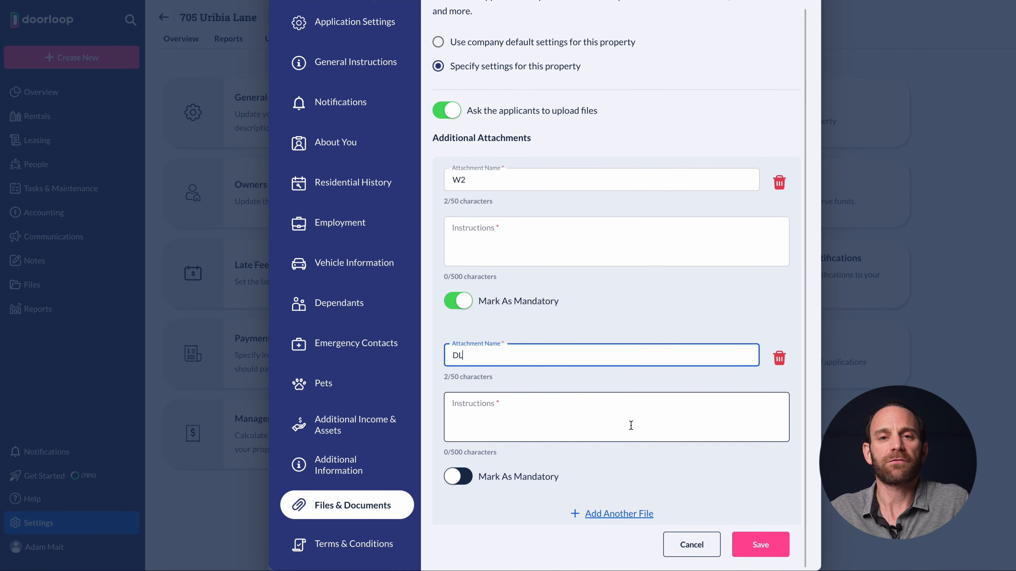
{"action": "left_click", "coordinate": [693, 544]}
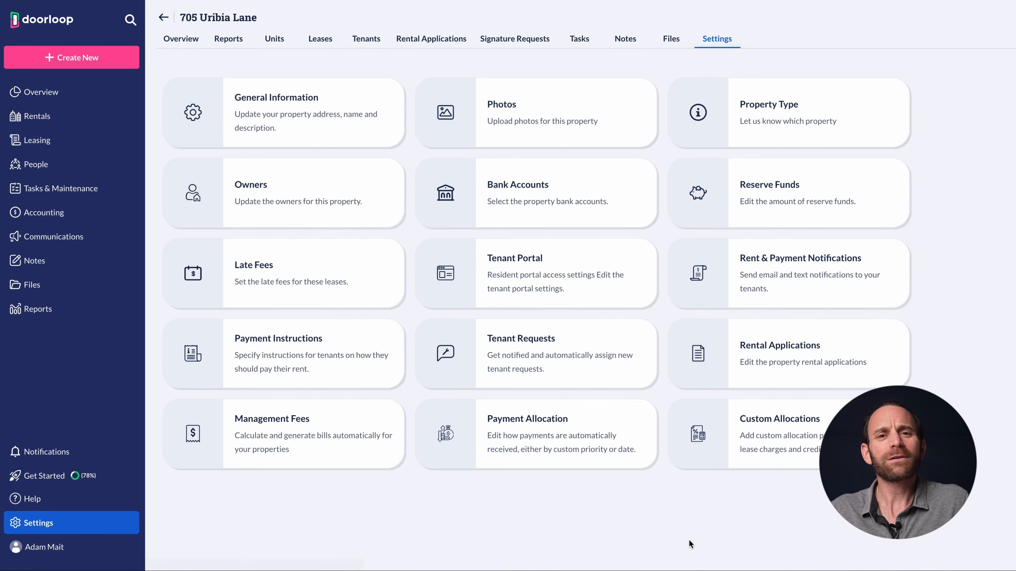
{"action": "left_click", "coordinate": [449, 47]}
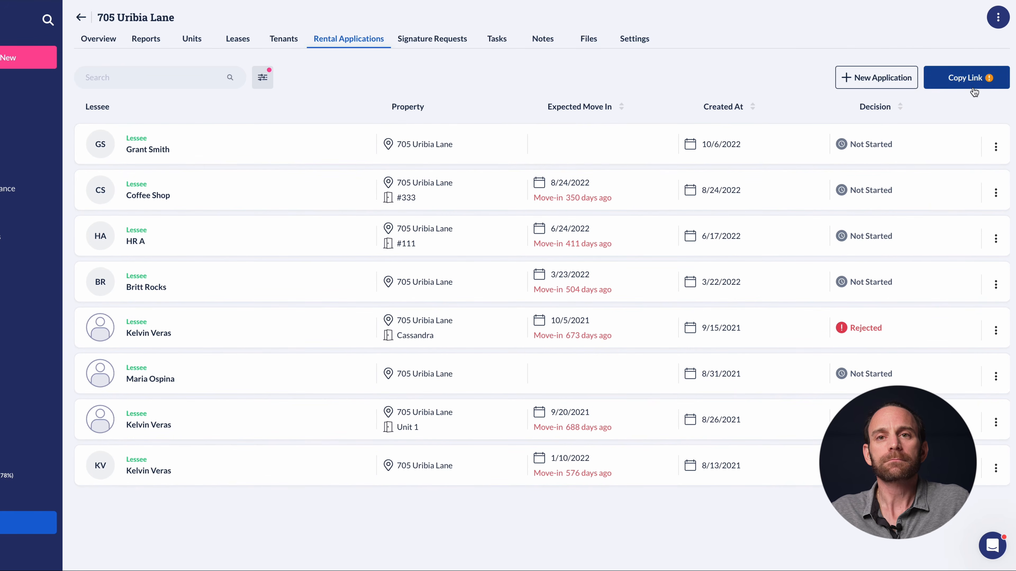
{"action": "left_click", "coordinate": [969, 81]}
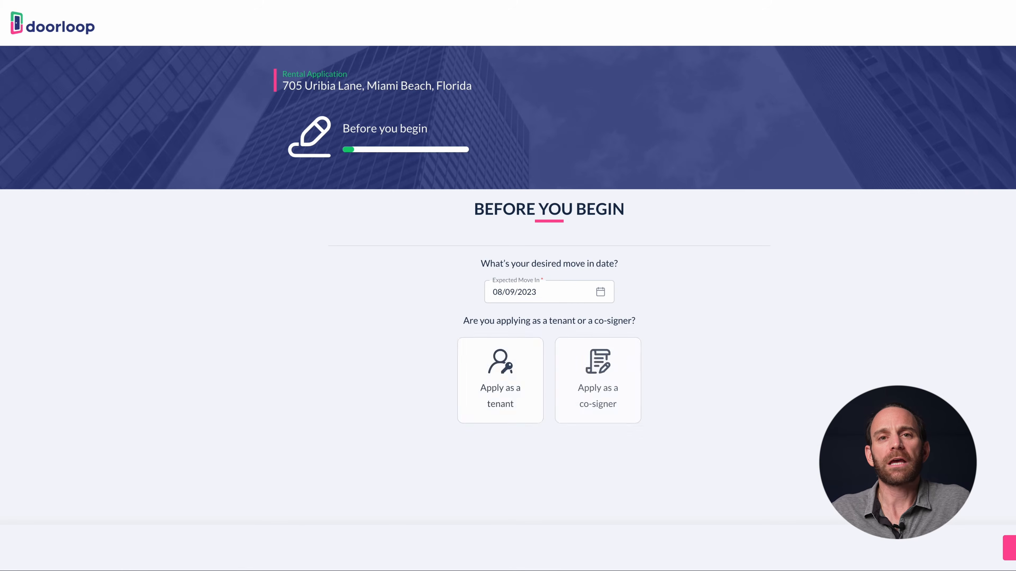
Start the application as a tenant, continue to About You, then open the rejected 1/10/2022 application
{"action": "left_click", "coordinate": [484, 381]}
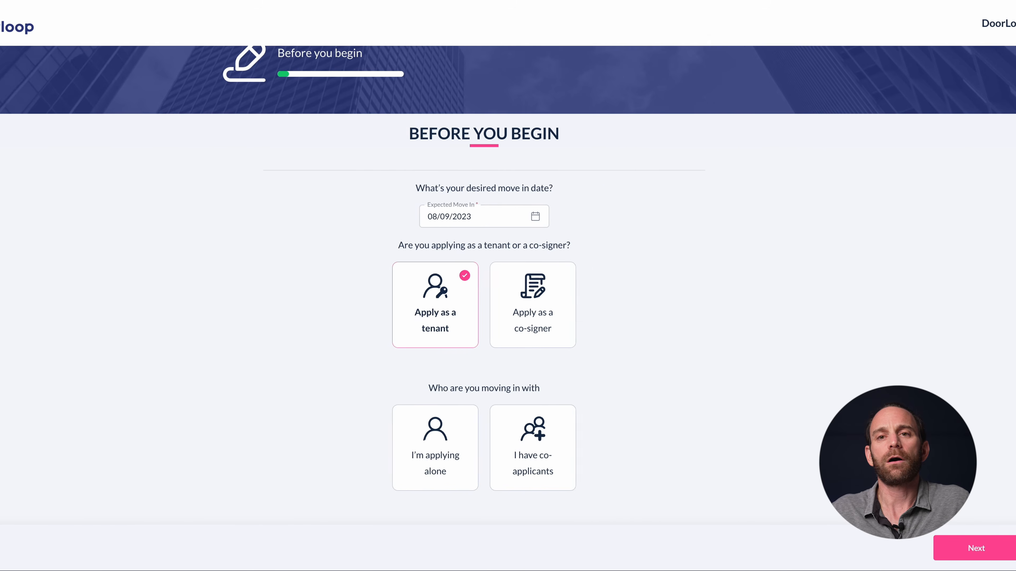
{"action": "left_click", "coordinate": [950, 547]}
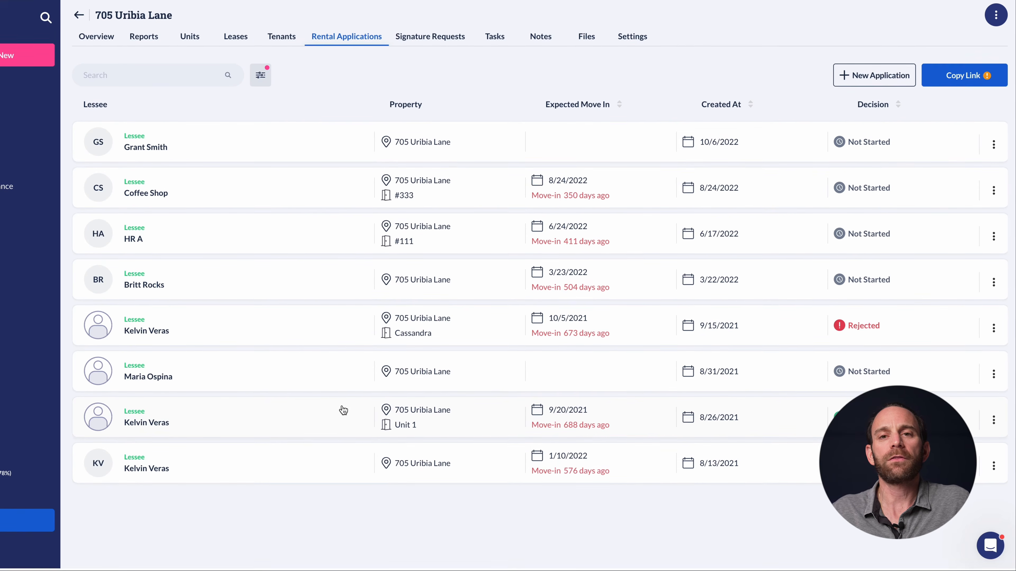
{"action": "left_click", "coordinate": [318, 466]}
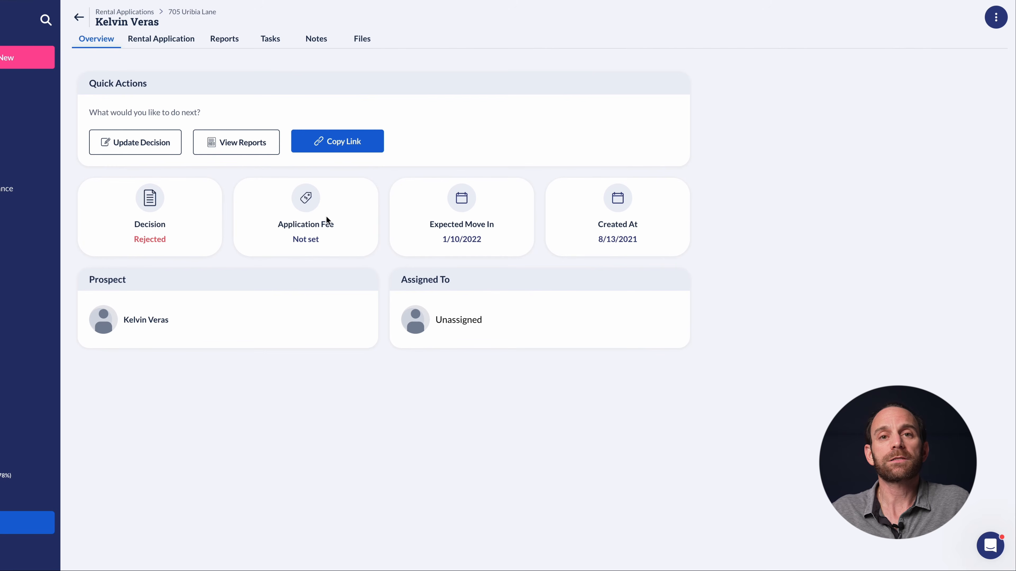
View the rejected application's uploaded files, then return to its Overview
{"action": "left_click", "coordinate": [362, 40]}
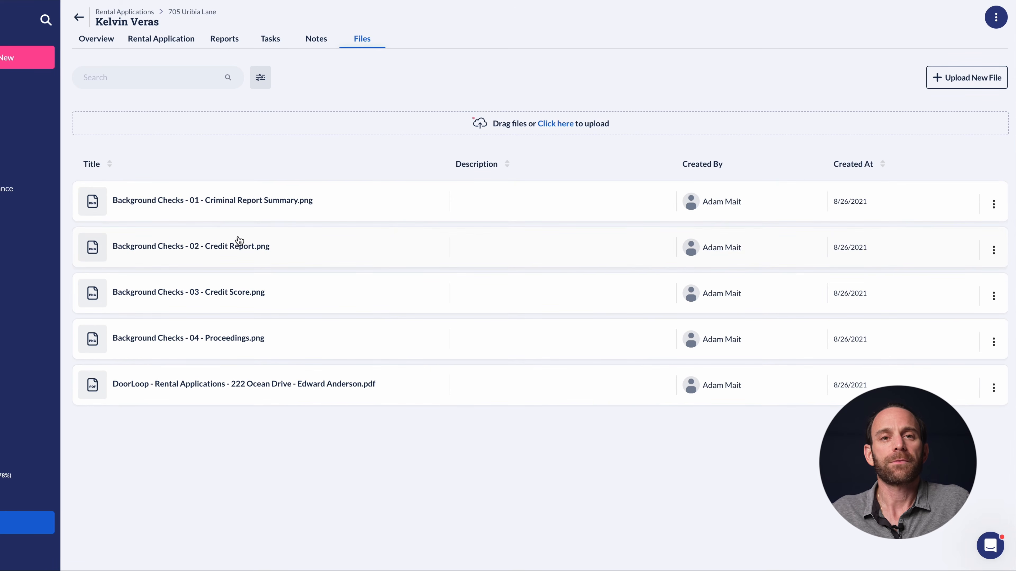
{"action": "left_click", "coordinate": [106, 47]}
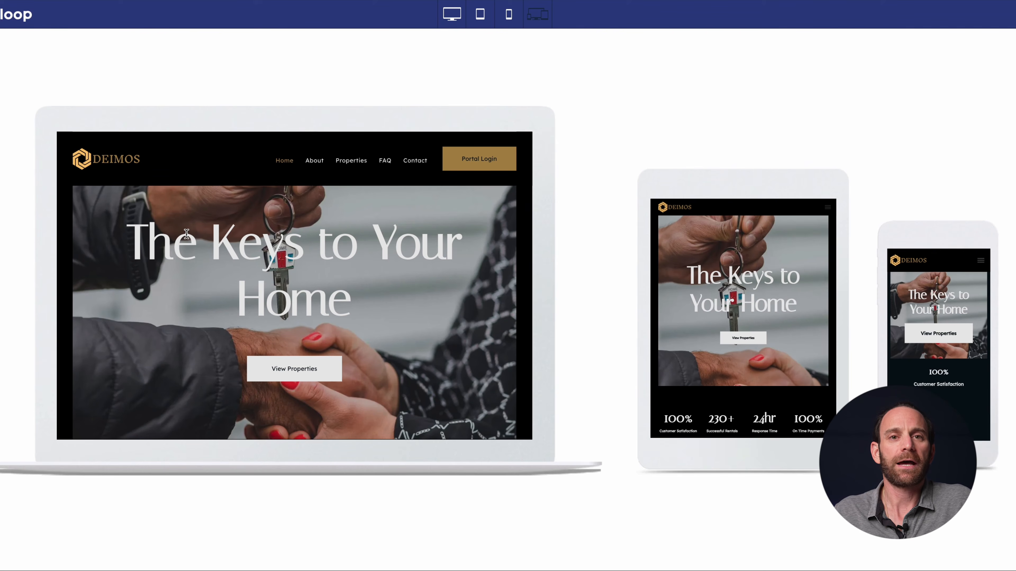
Browse the listings site's Properties page and view the Studio 6 - 104 unit details
{"action": "scroll", "coordinate": [187, 233], "scroll_direction": "down", "scroll_amount": 5}
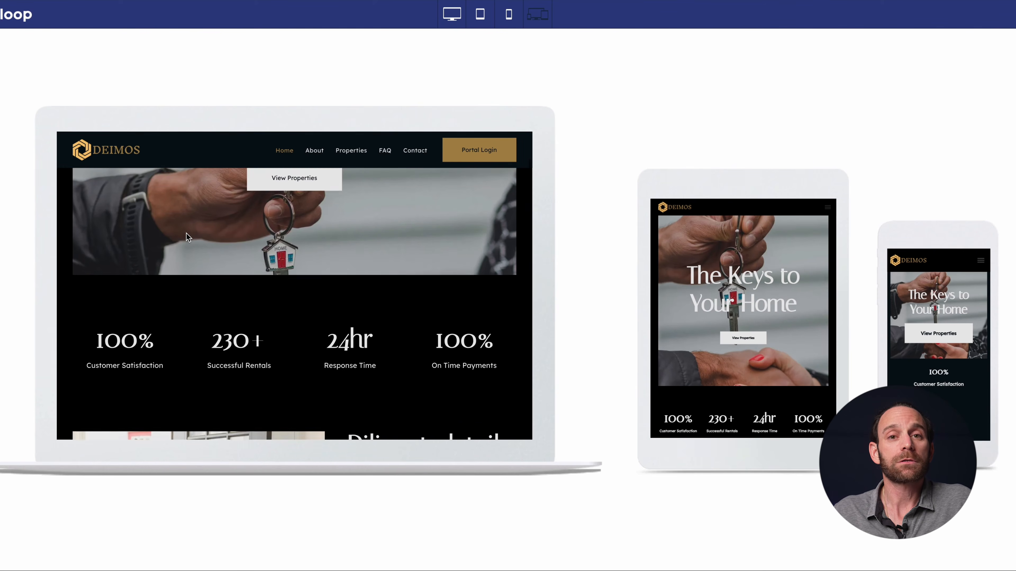
{"action": "scroll", "coordinate": [188, 236], "scroll_direction": "up", "scroll_amount": 5}
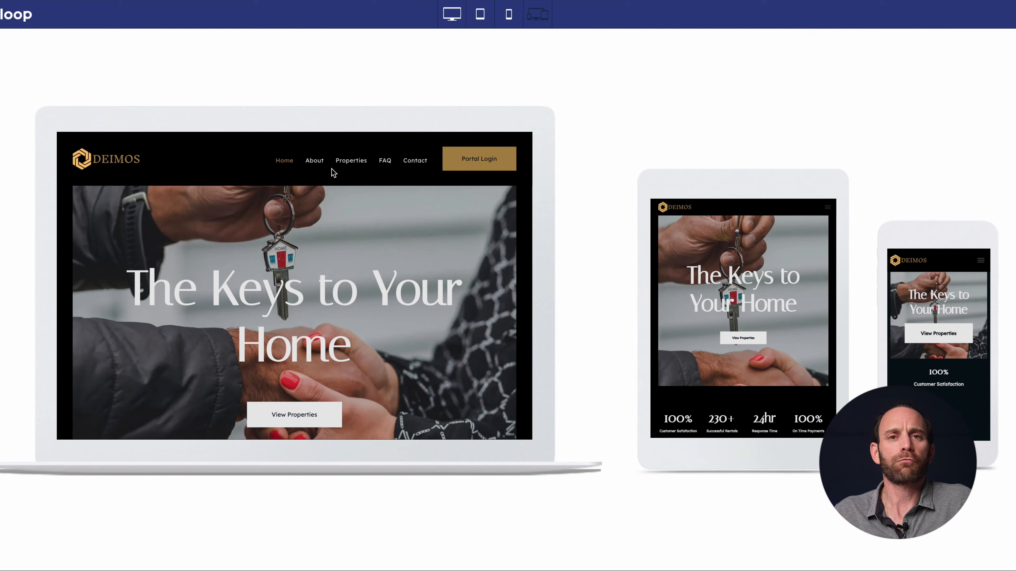
{"action": "left_click", "coordinate": [352, 162]}
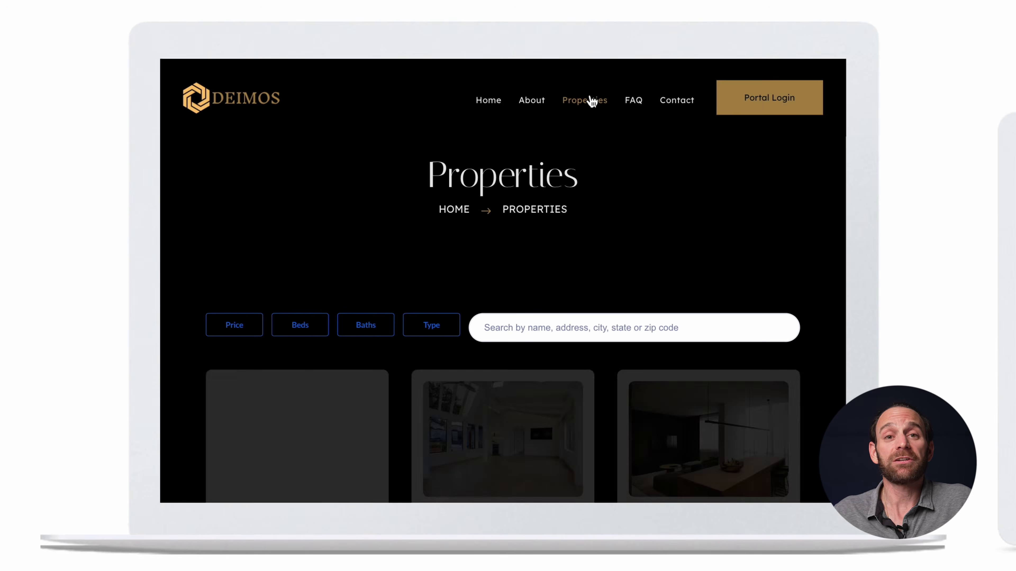
{"action": "scroll", "coordinate": [544, 280], "scroll_direction": "down", "scroll_amount": 2}
{"action": "scroll", "coordinate": [545, 281], "scroll_direction": "down", "scroll_amount": 5}
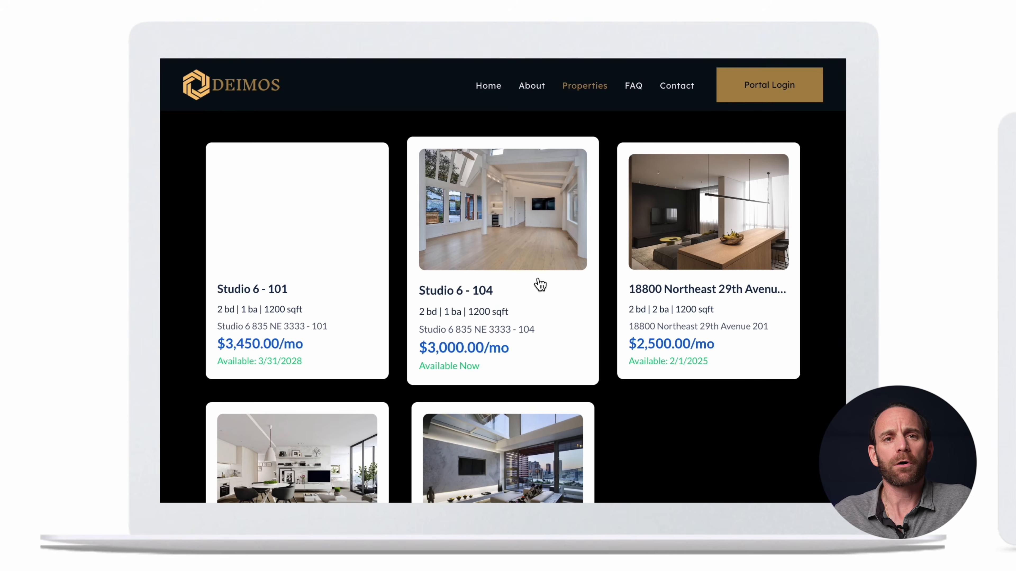
{"action": "left_click", "coordinate": [538, 280]}
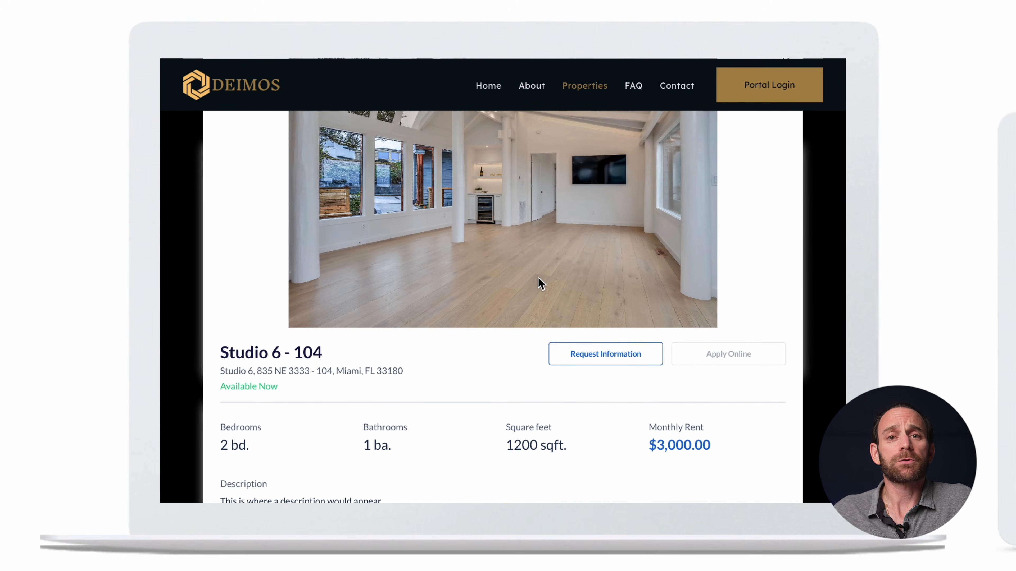
{"action": "scroll", "coordinate": [536, 277], "scroll_direction": "down", "scroll_amount": 5}
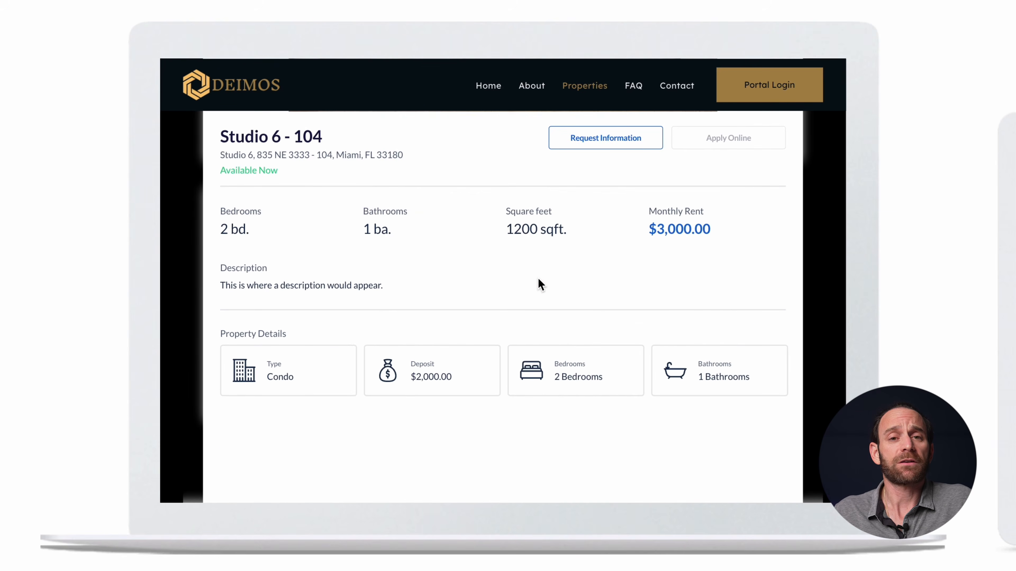
{"action": "scroll", "coordinate": [537, 277], "scroll_direction": "up", "scroll_amount": 8}
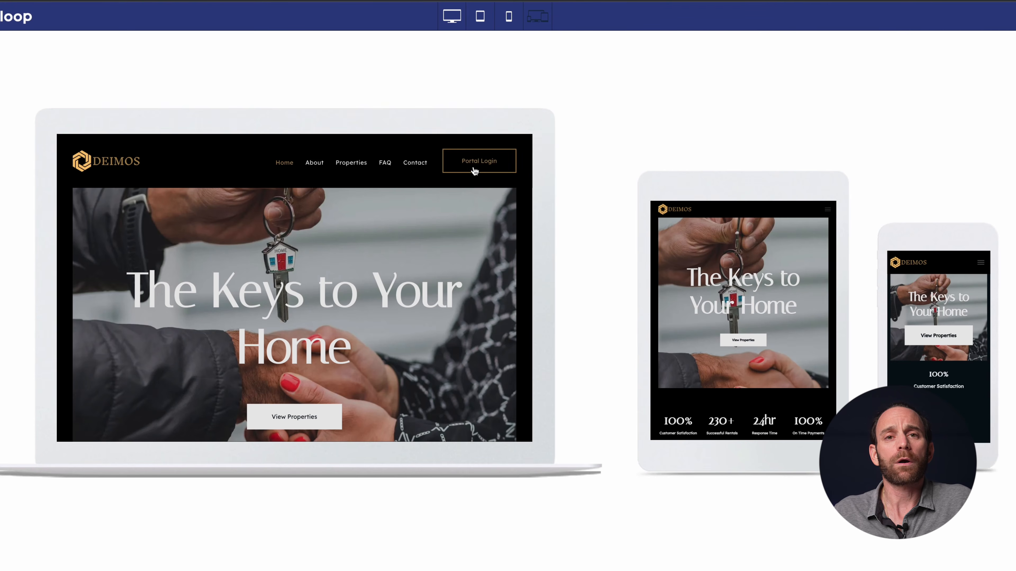
{"action": "left_click", "coordinate": [350, 169]}
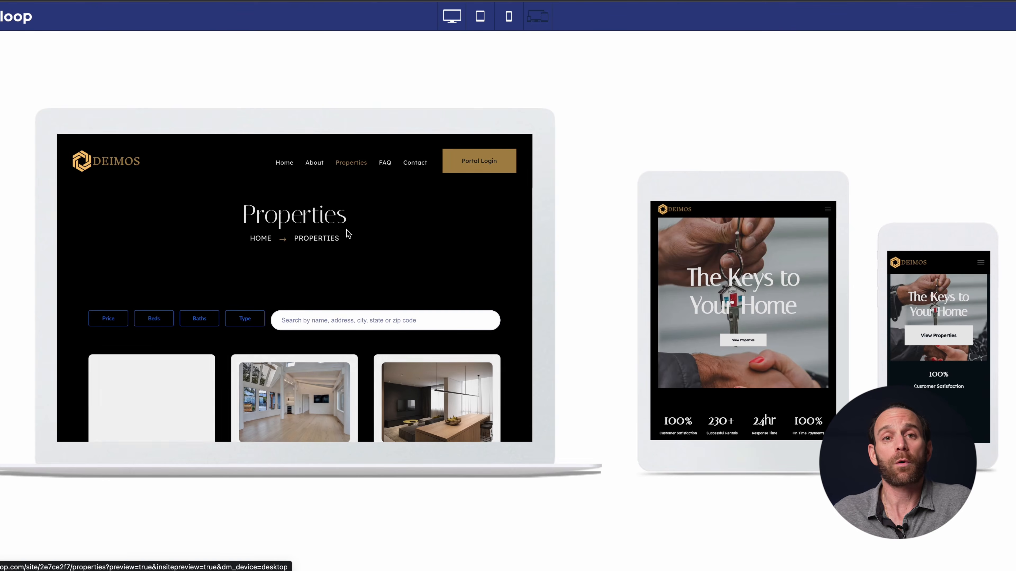
{"action": "scroll", "coordinate": [348, 245], "scroll_direction": "down", "scroll_amount": 3}
{"action": "left_click", "coordinate": [409, 329]}
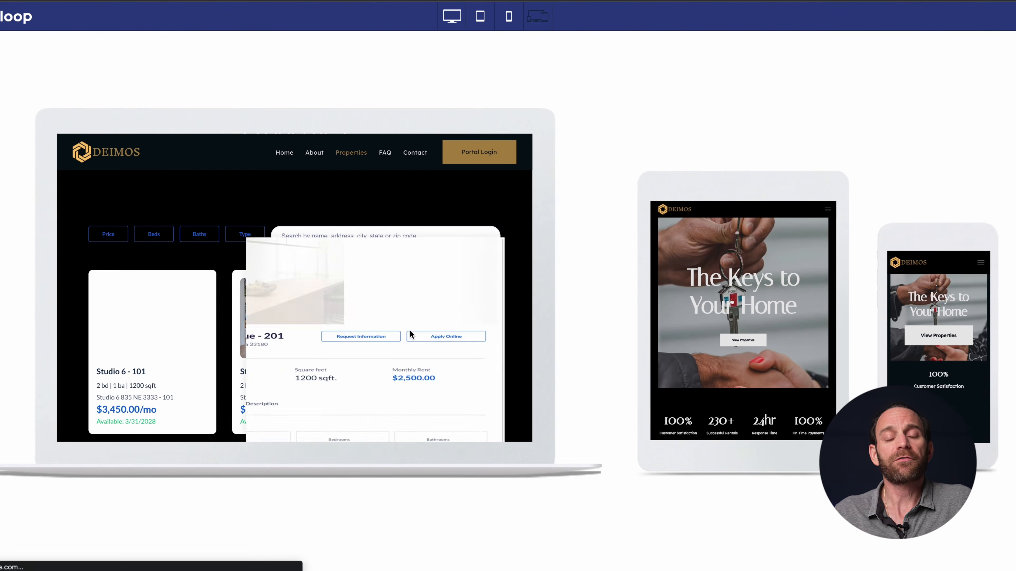
{"action": "scroll", "coordinate": [409, 329], "scroll_direction": "down", "scroll_amount": 2}
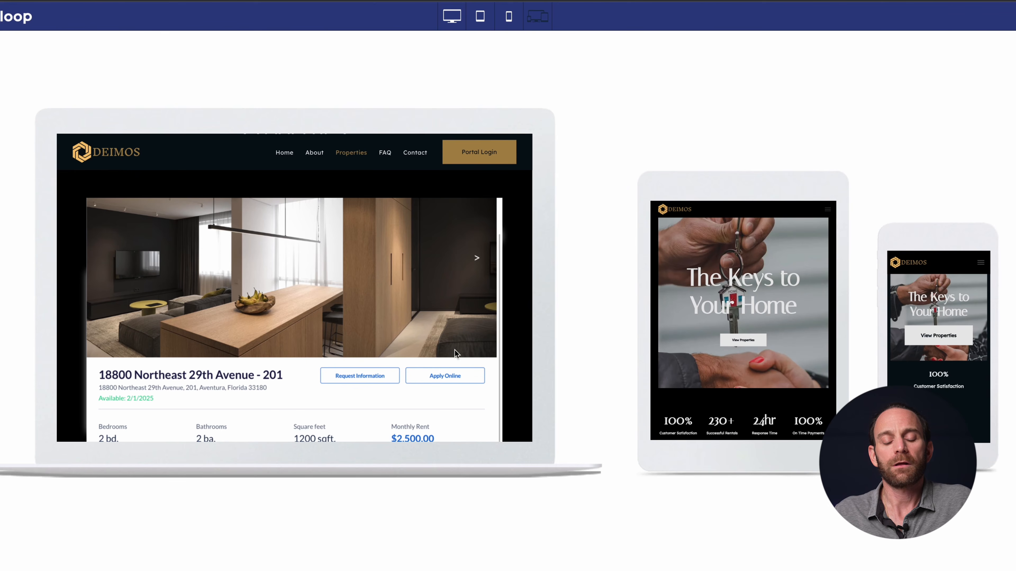
{"action": "left_click", "coordinate": [359, 379]}
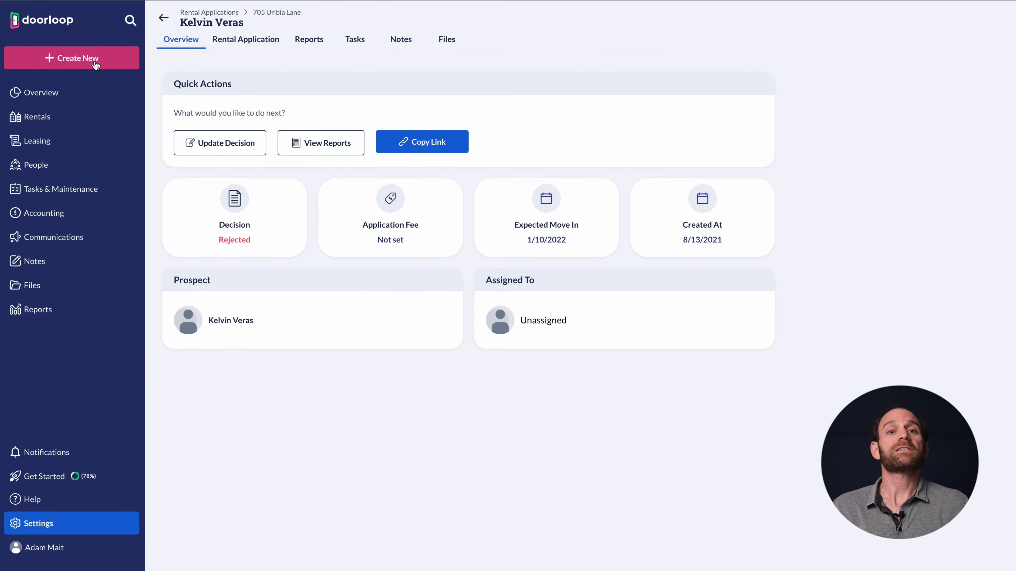
{"action": "left_click", "coordinate": [95, 61]}
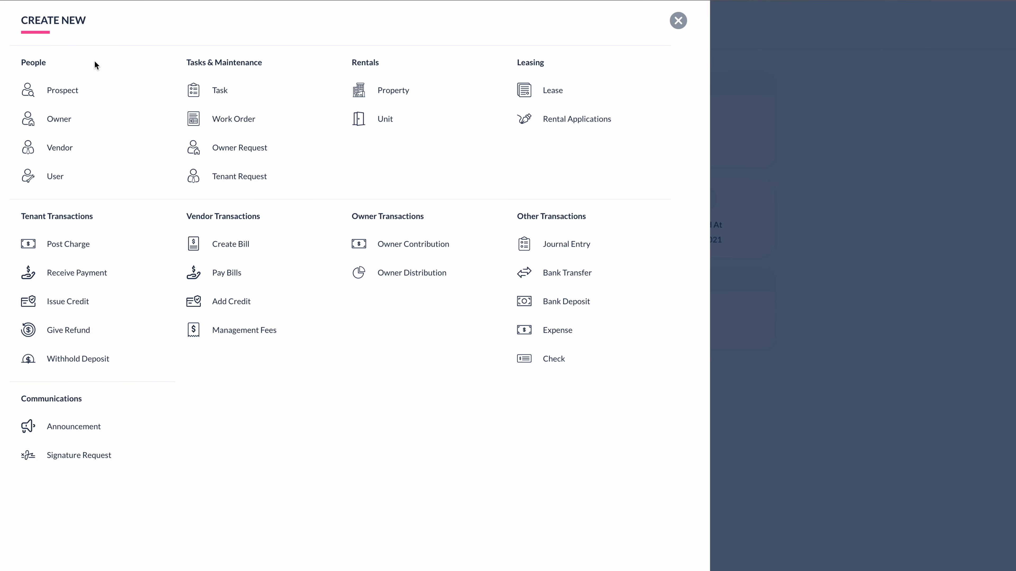
Preview a new unit's Photos, Amenities and Listing sections, enable partner-website listing, then cancel
{"action": "left_click", "coordinate": [381, 132]}
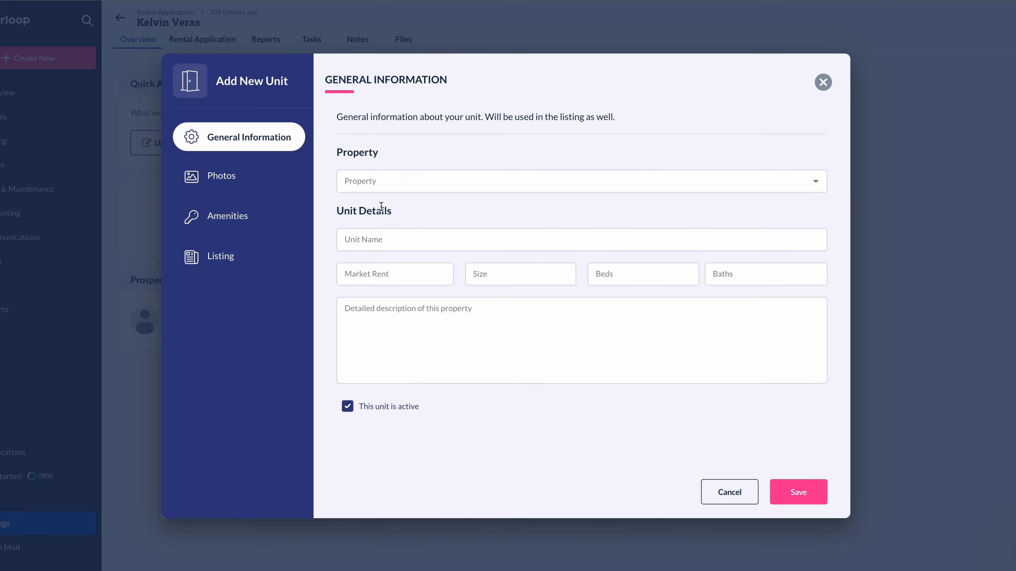
{"action": "left_click", "coordinate": [239, 183]}
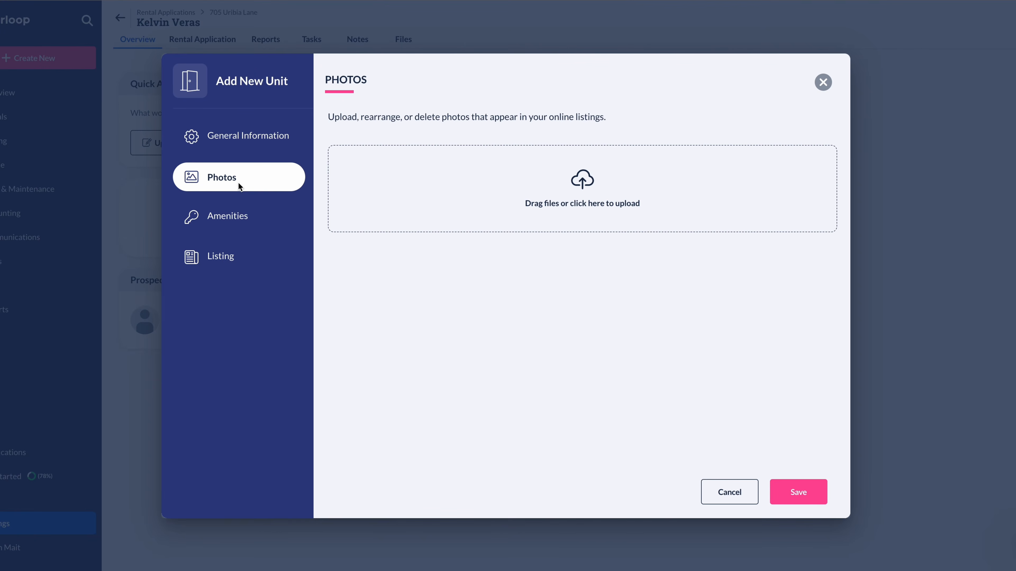
{"action": "left_click", "coordinate": [228, 212]}
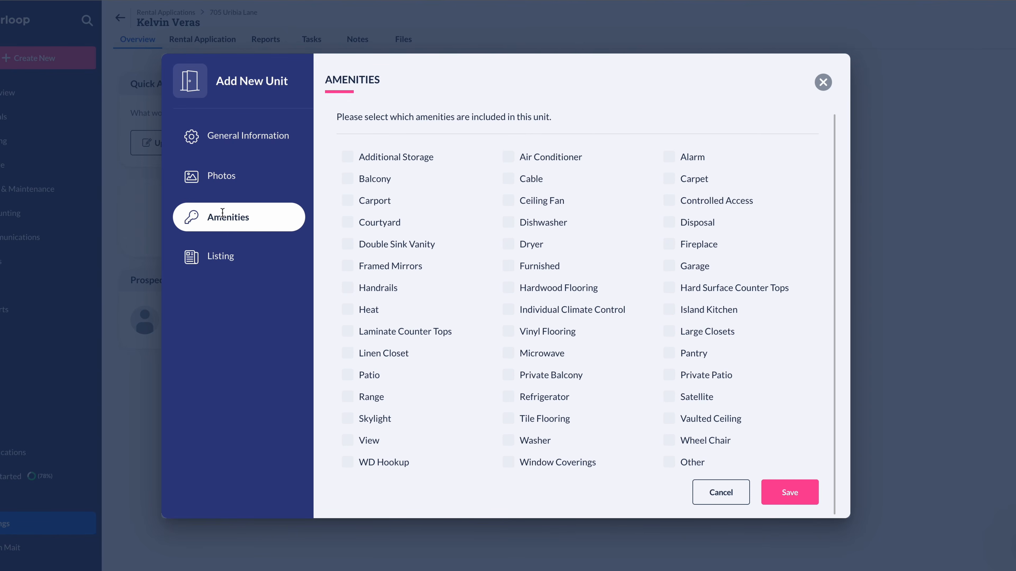
{"action": "left_click", "coordinate": [227, 256]}
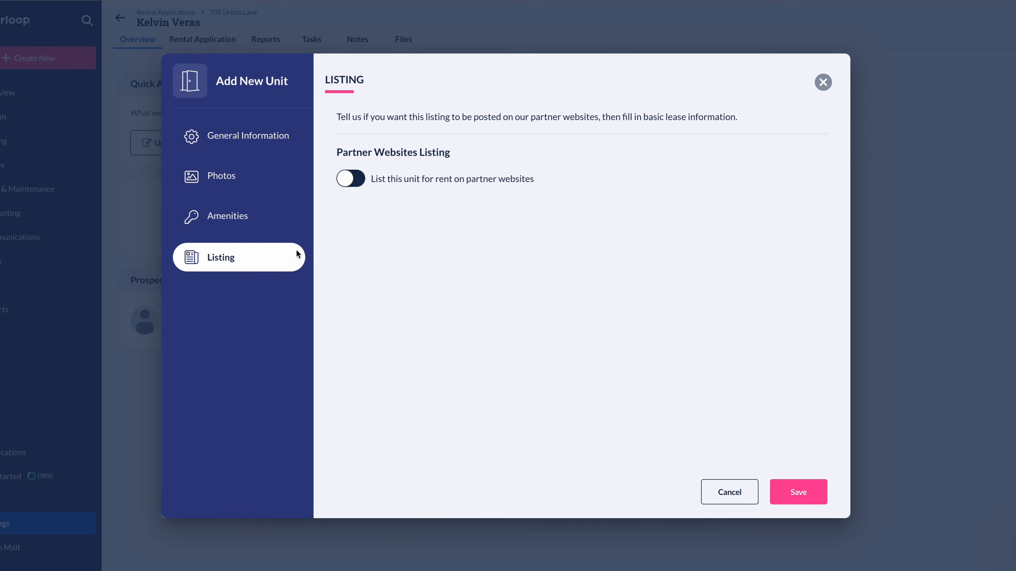
{"action": "left_click", "coordinate": [359, 180]}
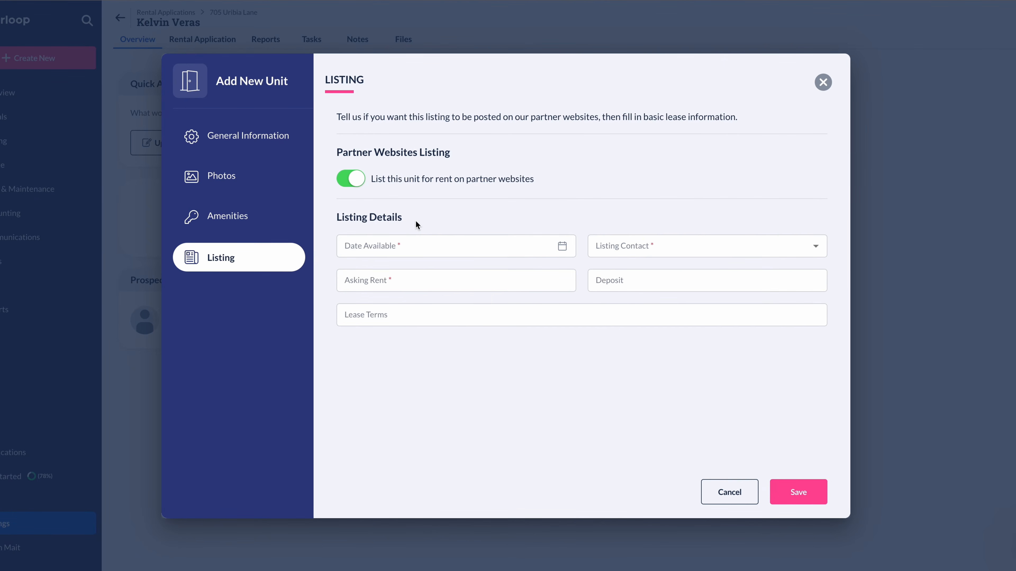
{"action": "left_click", "coordinate": [724, 494]}
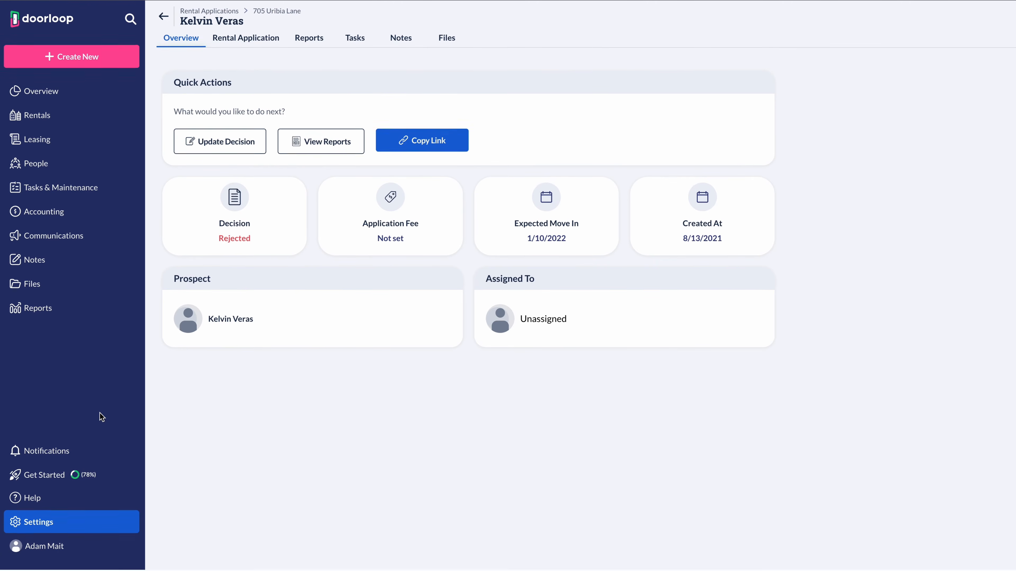
Open General Settings and view the listing syndication options
{"action": "left_click", "coordinate": [34, 521]}
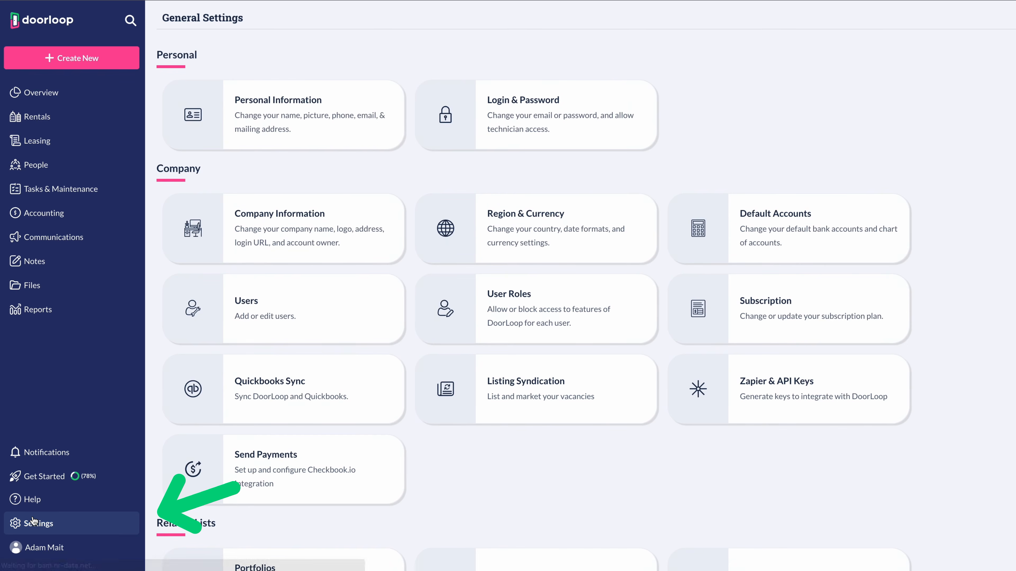
{"action": "scroll", "coordinate": [433, 415], "scroll_direction": "down", "scroll_amount": 10}
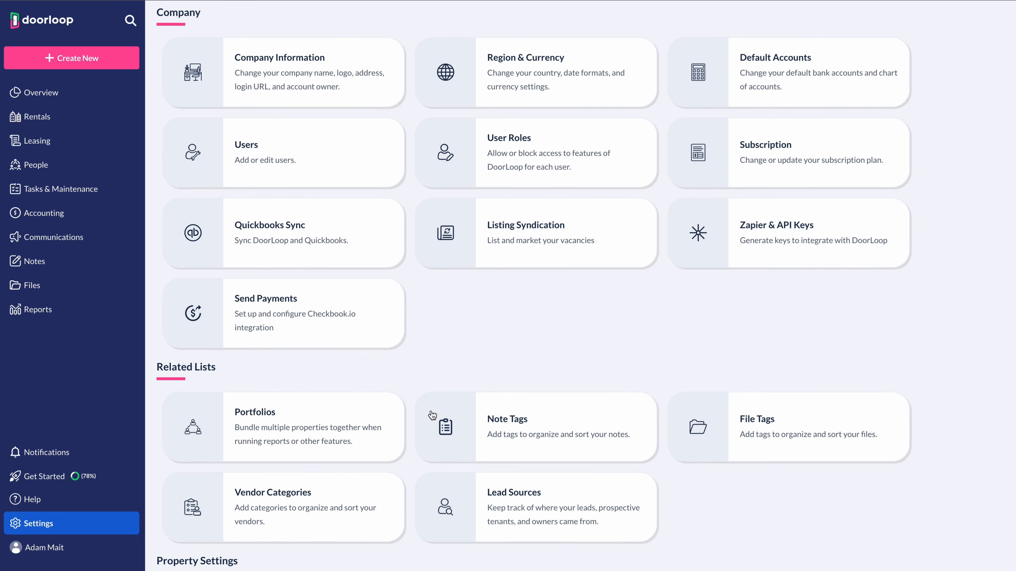
{"action": "scroll", "coordinate": [535, 381], "scroll_direction": "up", "scroll_amount": 10}
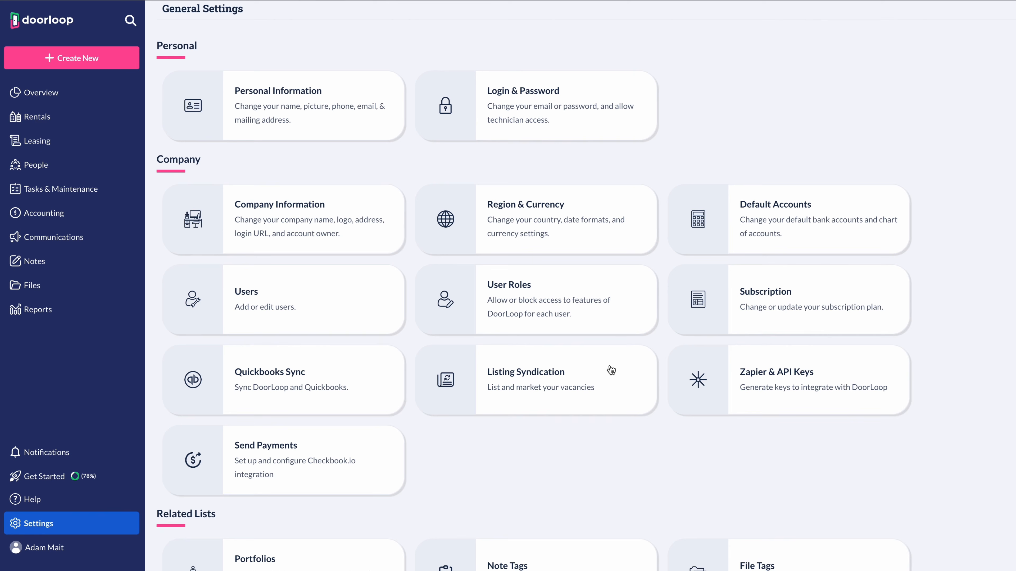
{"action": "left_click", "coordinate": [534, 382]}
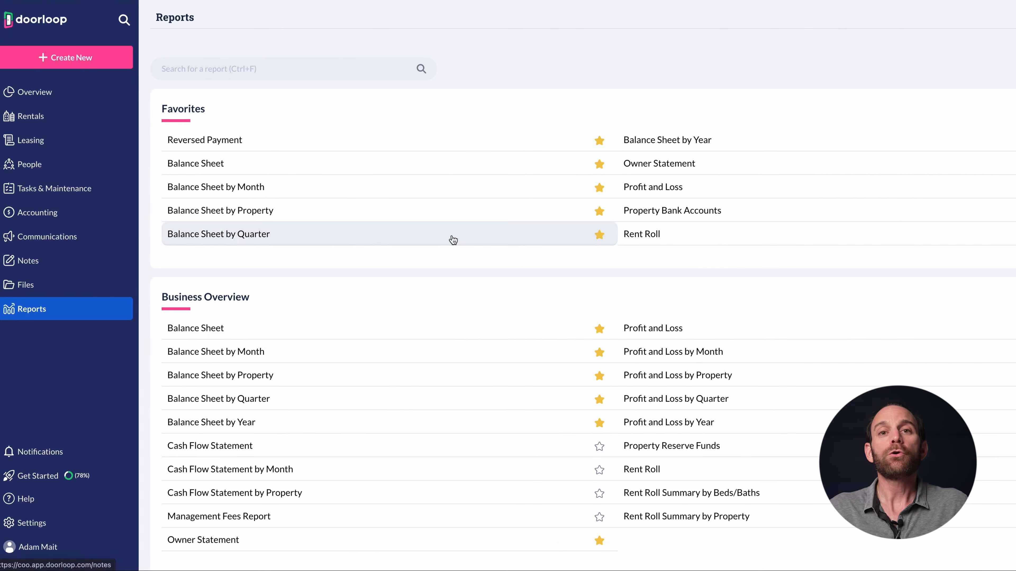
Favorite Cash Flow Statement by Month and remove Balance Sheet by Year from favorites
{"action": "left_click", "coordinate": [531, 468]}
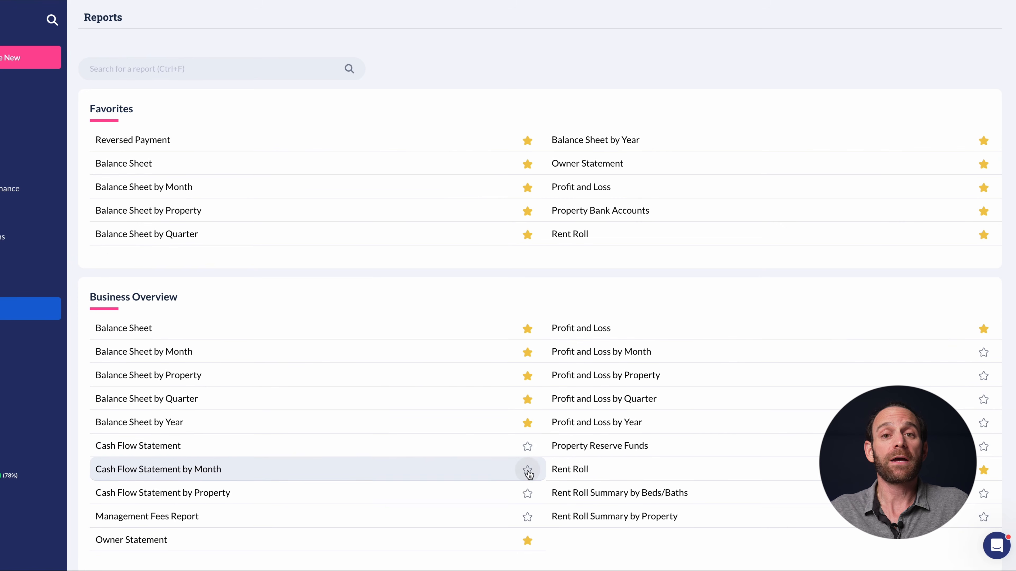
{"action": "left_click", "coordinate": [527, 446]}
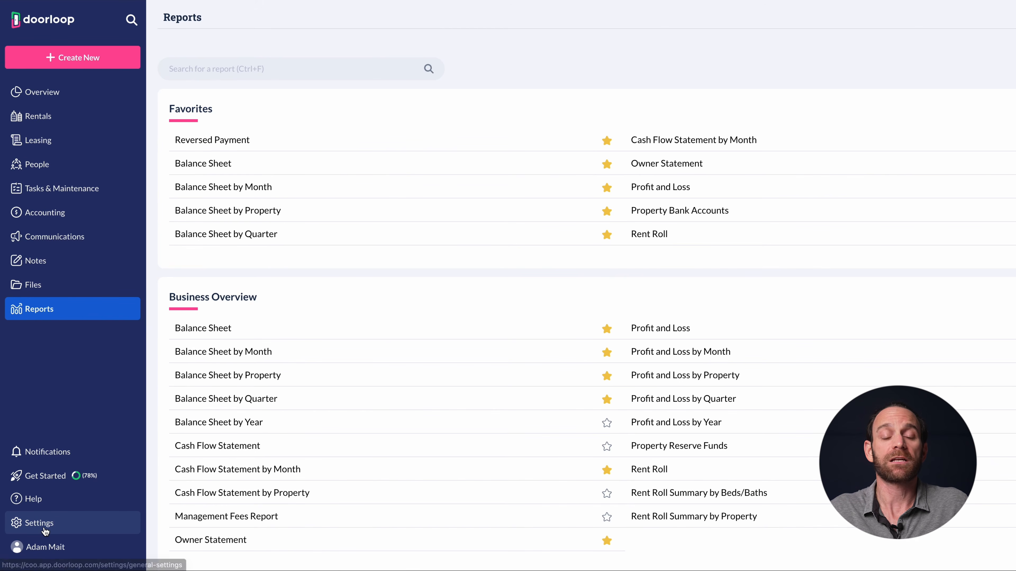
{"action": "scroll", "coordinate": [329, 435], "scroll_direction": "down", "scroll_amount": 1}
{"action": "scroll", "coordinate": [329, 435], "scroll_direction": "down", "scroll_amount": 3}
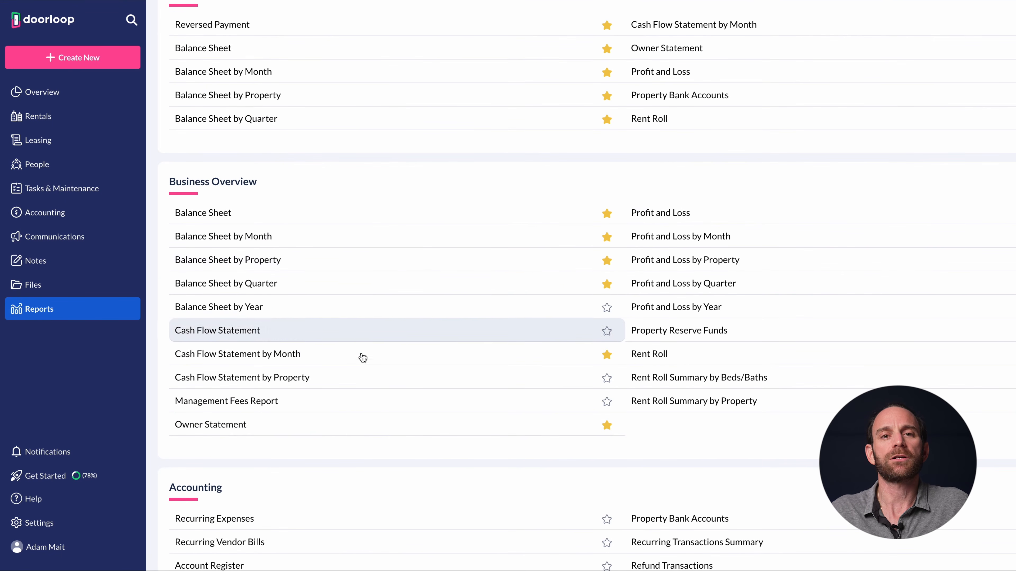
{"action": "scroll", "coordinate": [282, 427], "scroll_direction": "down", "scroll_amount": 8}
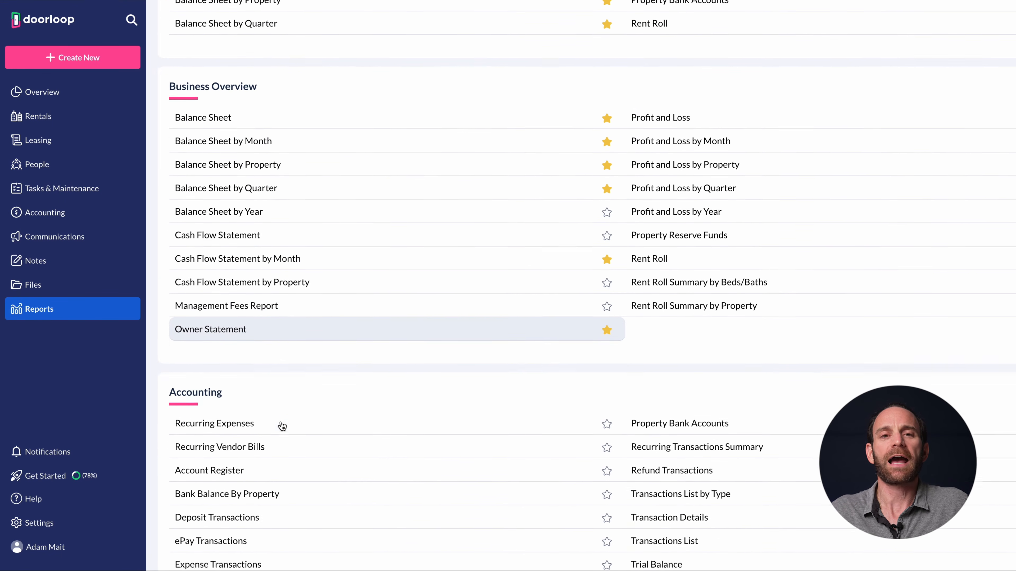
{"action": "scroll", "coordinate": [282, 426], "scroll_direction": "down", "scroll_amount": 7}
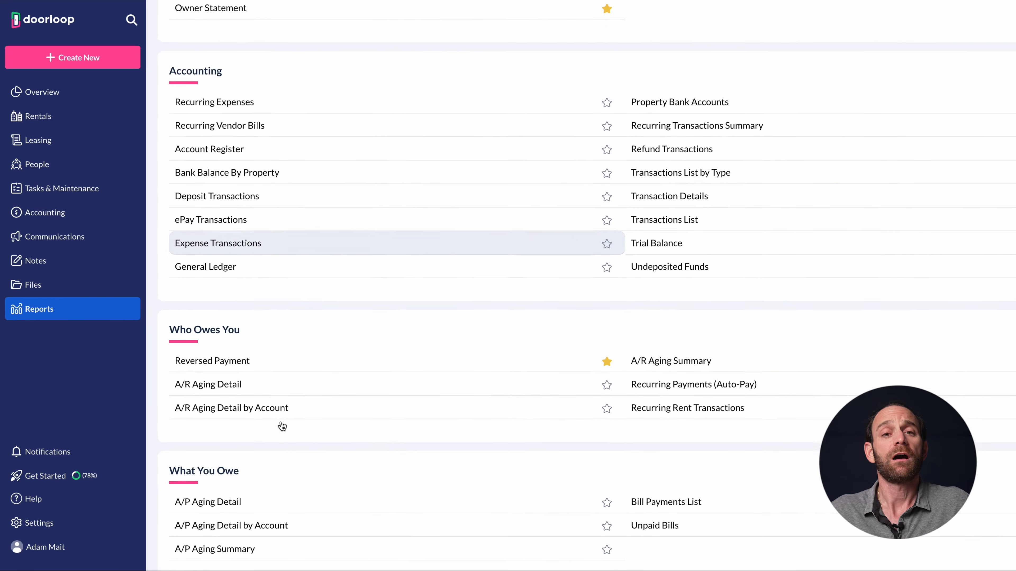
{"action": "scroll", "coordinate": [281, 424], "scroll_direction": "down", "scroll_amount": 2}
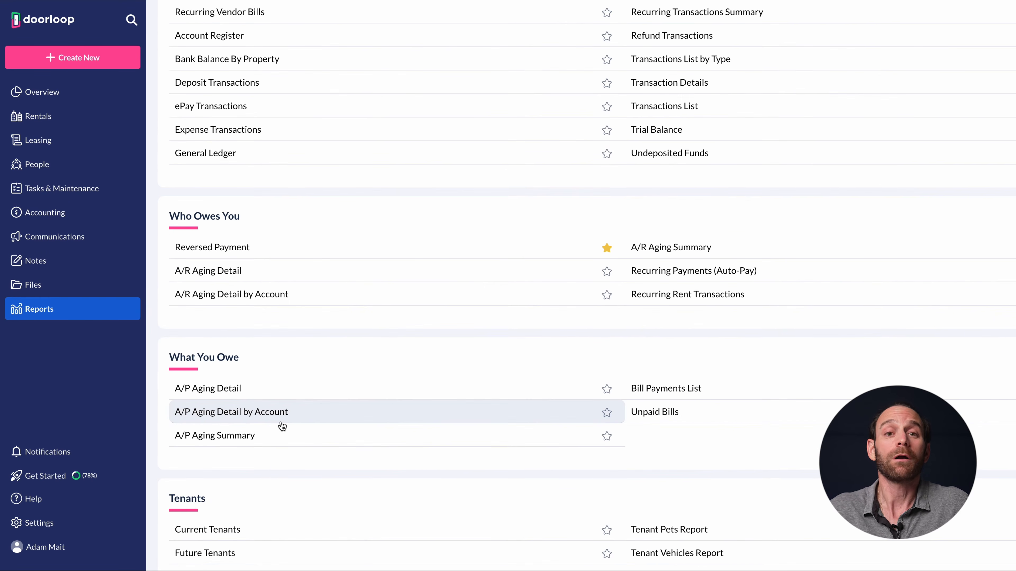
Scroll through the report categories and open the Profit and Loss report
{"action": "scroll", "coordinate": [282, 426], "scroll_direction": "down", "scroll_amount": 8}
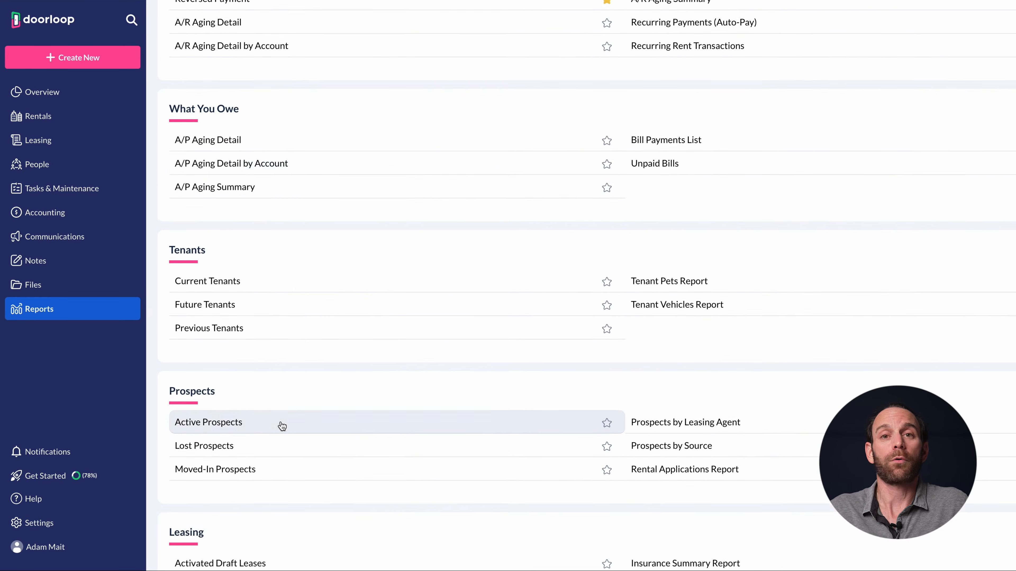
{"action": "scroll", "coordinate": [546, 314], "scroll_direction": "down", "scroll_amount": 1}
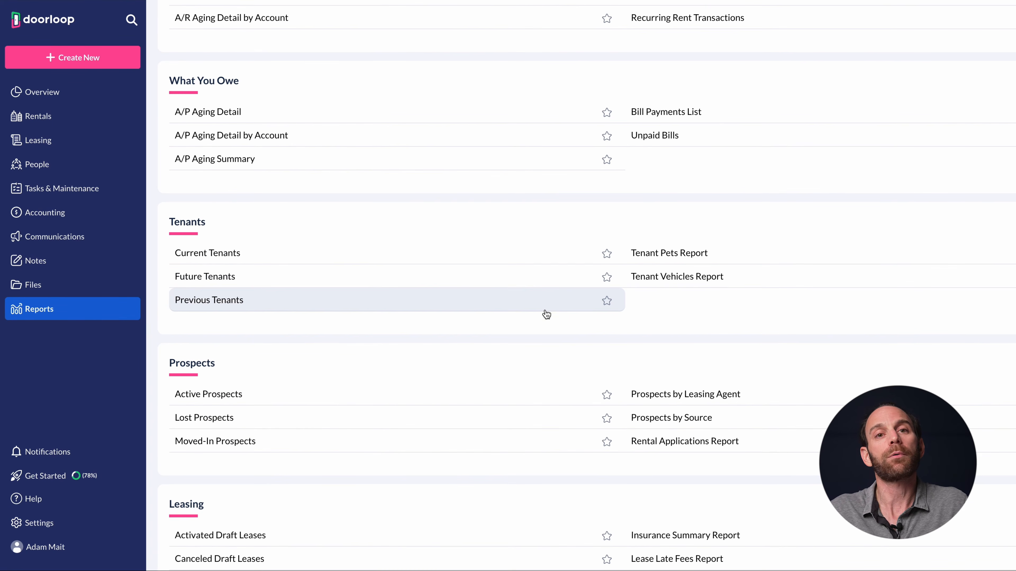
{"action": "scroll", "coordinate": [546, 314], "scroll_direction": "down", "scroll_amount": 5}
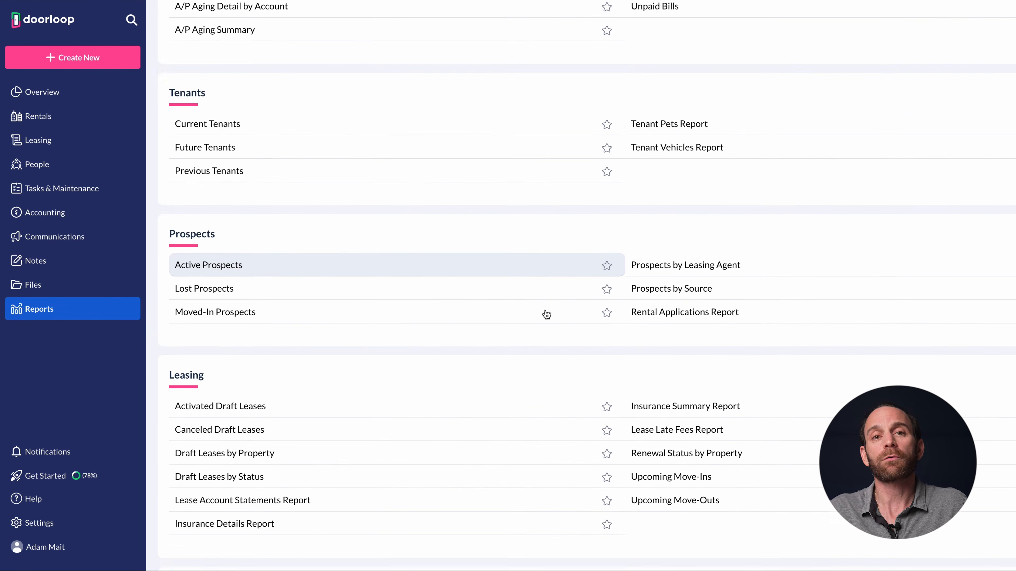
{"action": "scroll", "coordinate": [546, 311], "scroll_direction": "down", "scroll_amount": 6}
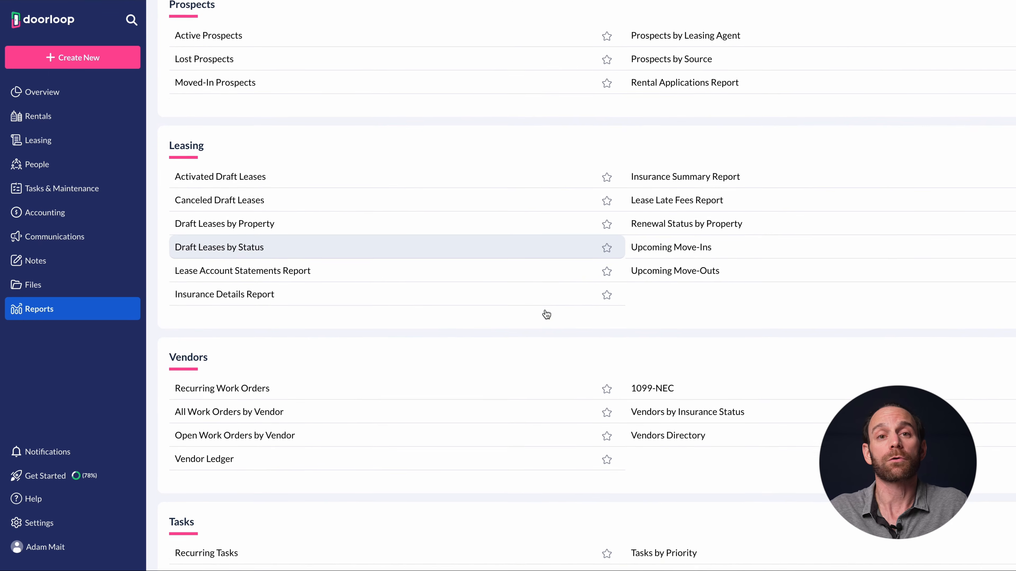
{"action": "scroll", "coordinate": [546, 313], "scroll_direction": "down", "scroll_amount": 5}
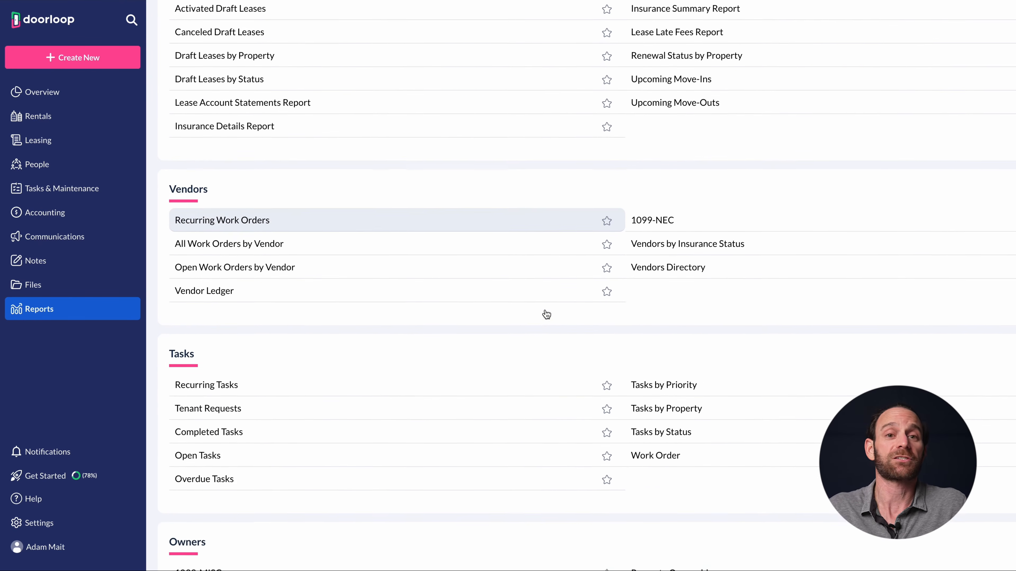
{"action": "scroll", "coordinate": [545, 310], "scroll_direction": "up", "scroll_amount": 20}
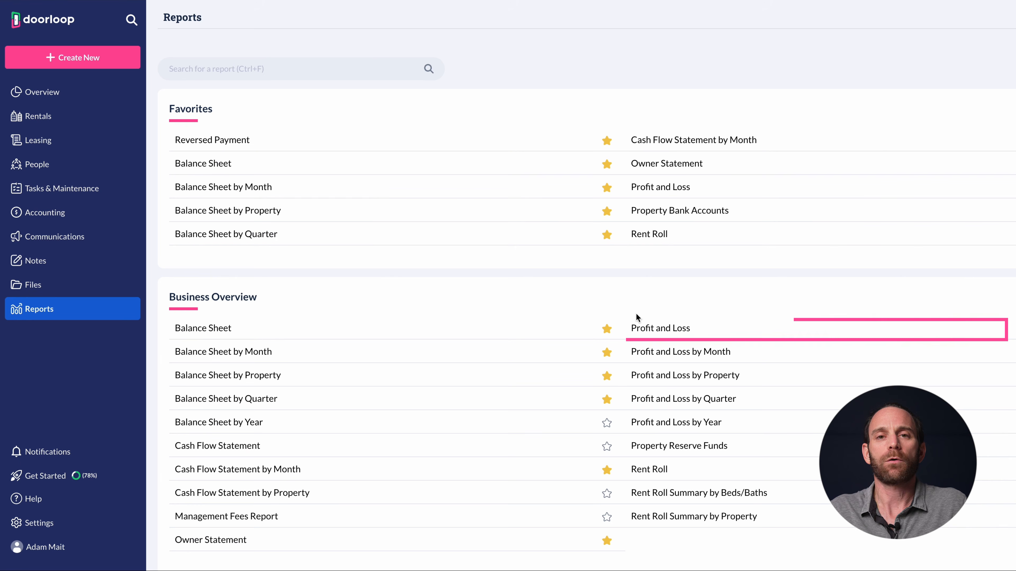
{"action": "left_click", "coordinate": [673, 333]}
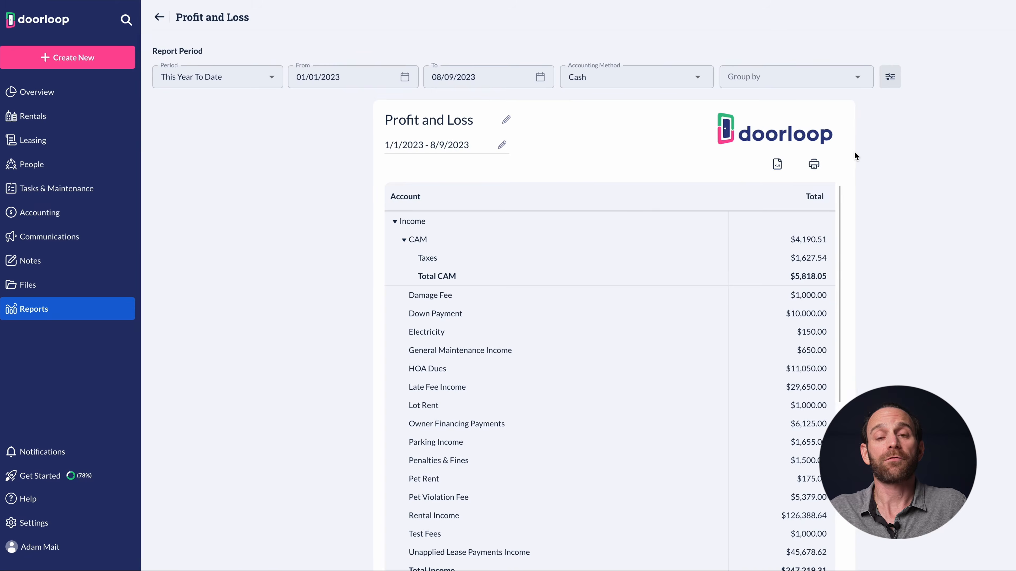
{"action": "left_click", "coordinate": [891, 78]}
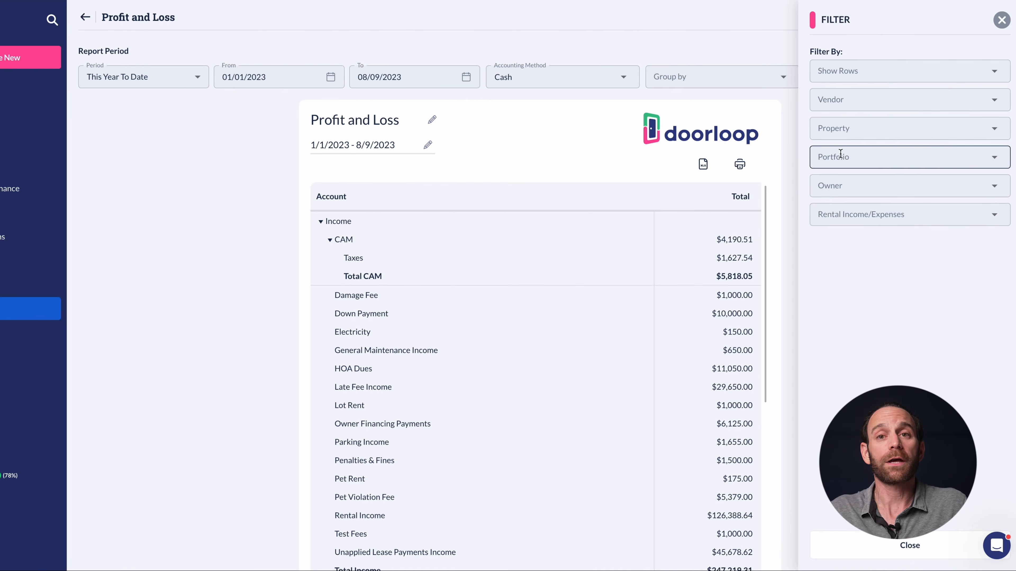
{"action": "left_click", "coordinate": [839, 156]}
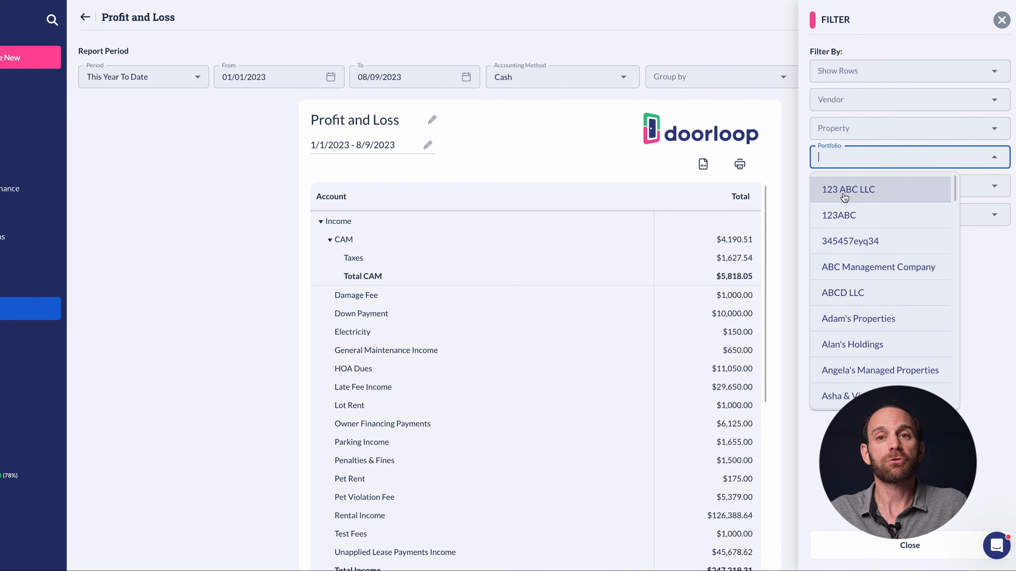
{"action": "left_click", "coordinate": [841, 131]}
{"action": "type", "text": "705"}
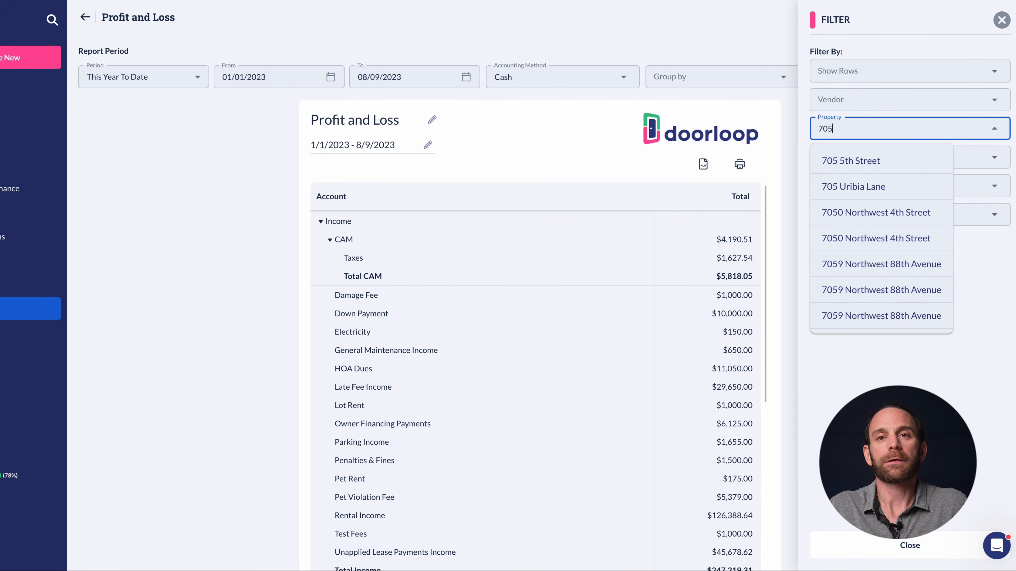
{"action": "left_click", "coordinate": [853, 187]}
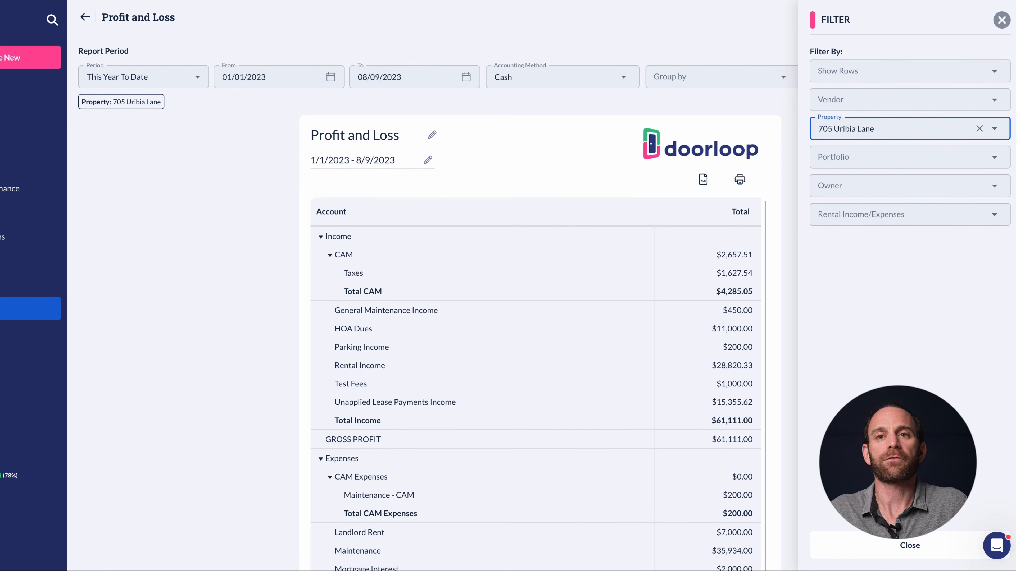
{"action": "left_click", "coordinate": [1002, 21]}
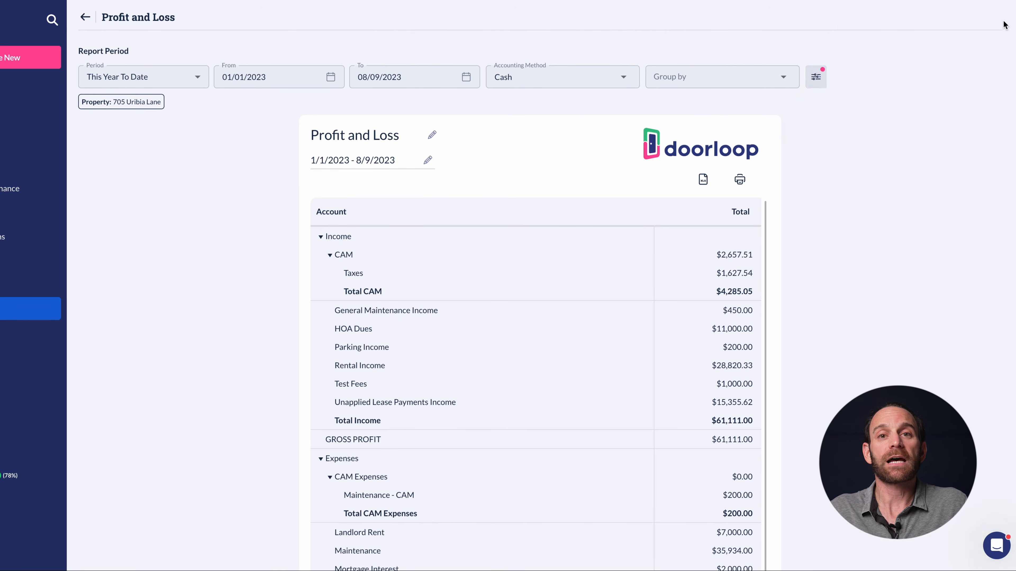
Keep the Cash accounting method and This Year To Date period, then select the Maintenance total
{"action": "left_click", "coordinate": [624, 79]}
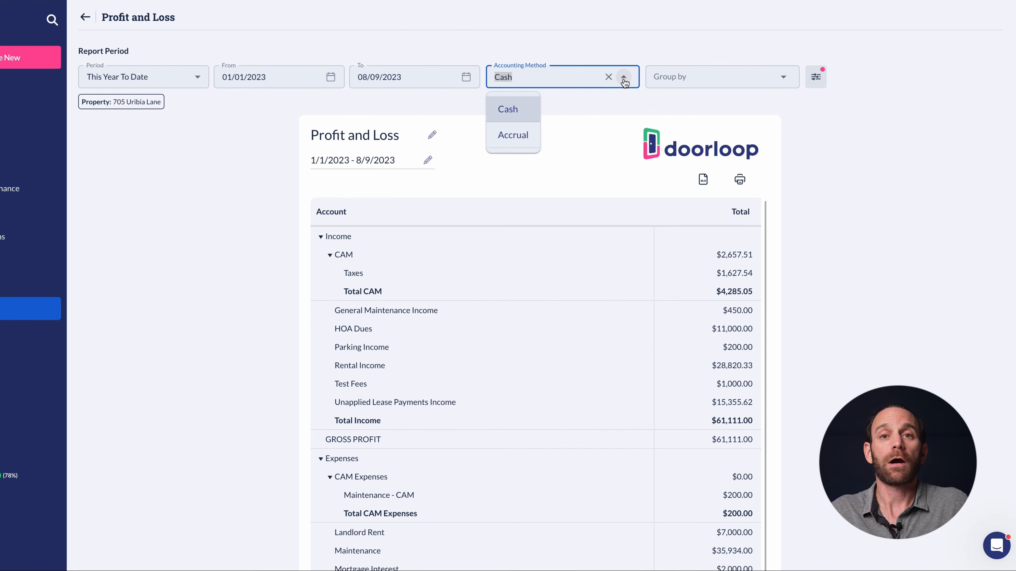
{"action": "left_click", "coordinate": [406, 53]}
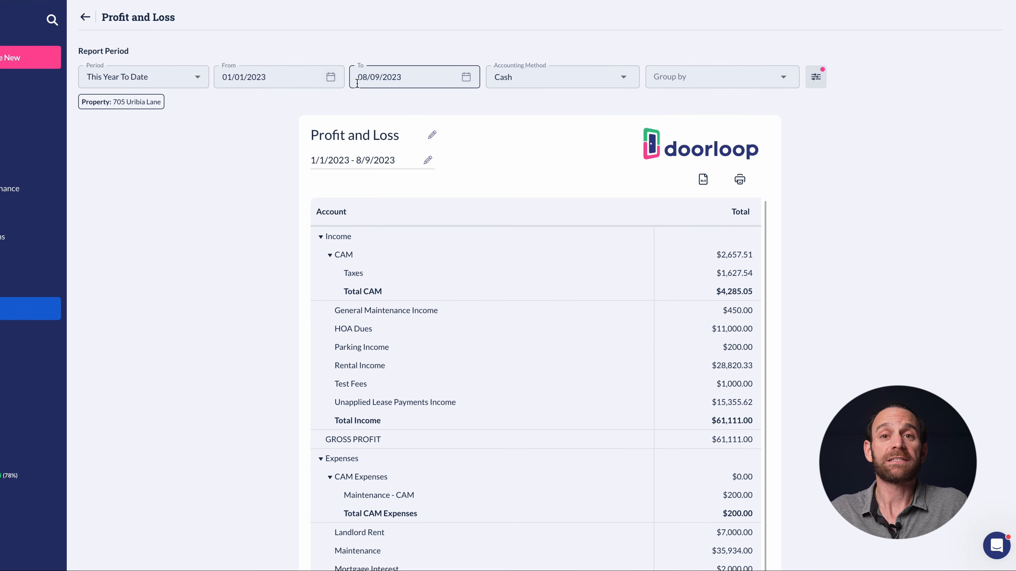
{"action": "left_click", "coordinate": [198, 77]}
{"action": "left_click", "coordinate": [263, 174]}
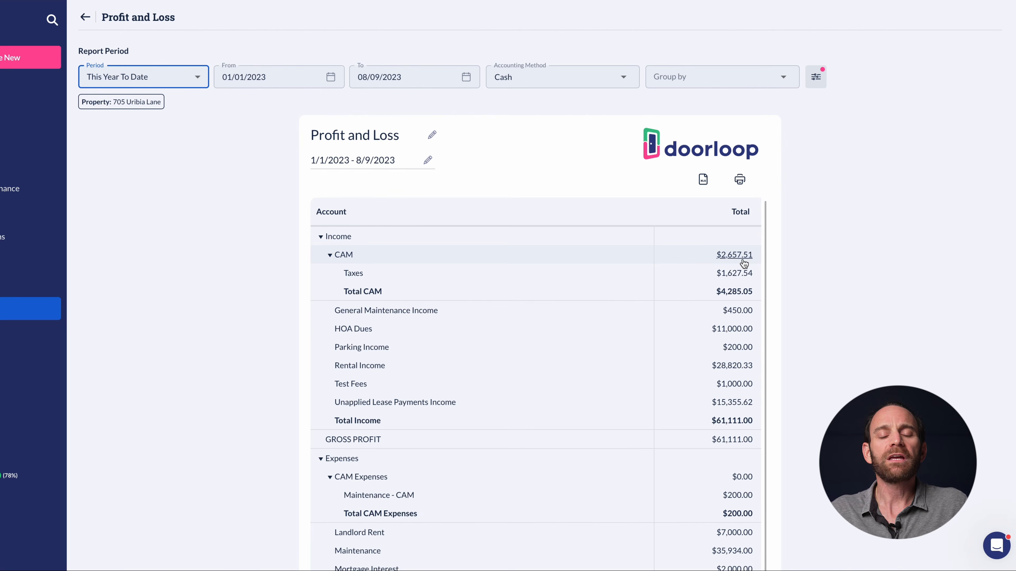
{"action": "scroll", "coordinate": [744, 263], "scroll_direction": "down", "scroll_amount": 3}
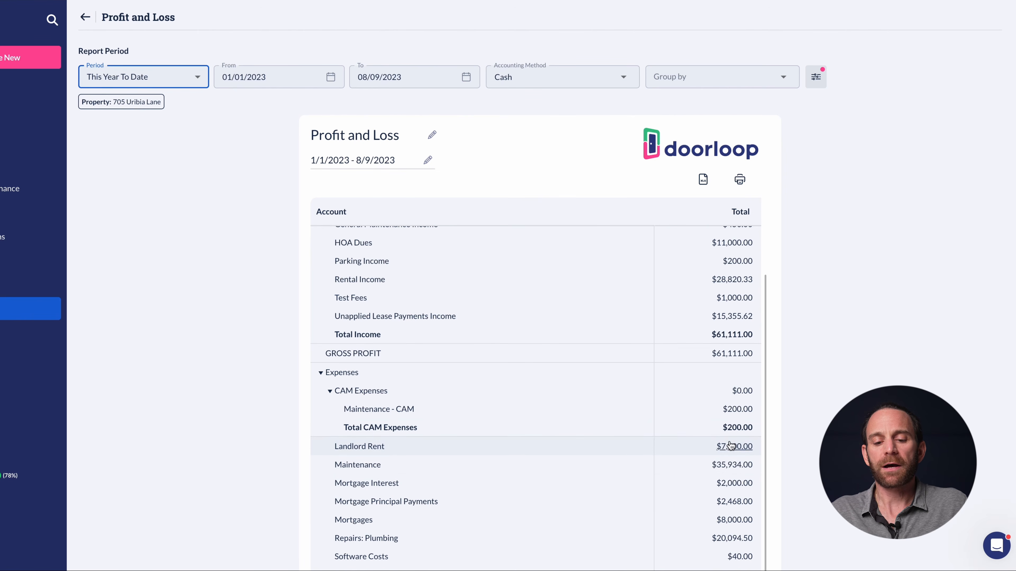
{"action": "left_click", "coordinate": [732, 467]}
Drill into Maintenance transactions, inspect the 6/29/2023 123 Contractor expense, cancel, and return to Reports
{"action": "left_click", "coordinate": [732, 468]}
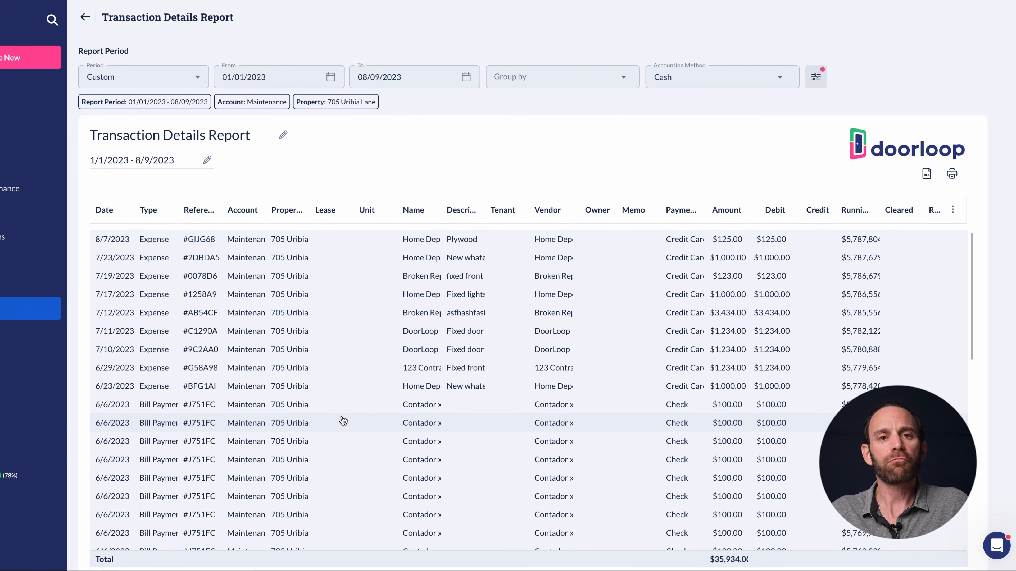
{"action": "left_click", "coordinate": [163, 365]}
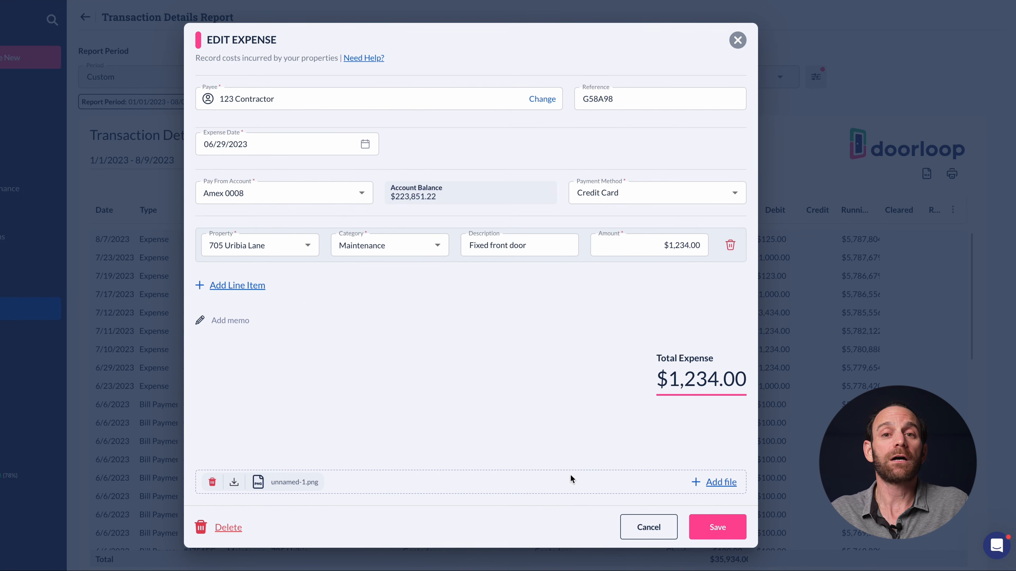
{"action": "left_click", "coordinate": [632, 525]}
{"action": "mouse_move", "coordinate": [94, 296]}
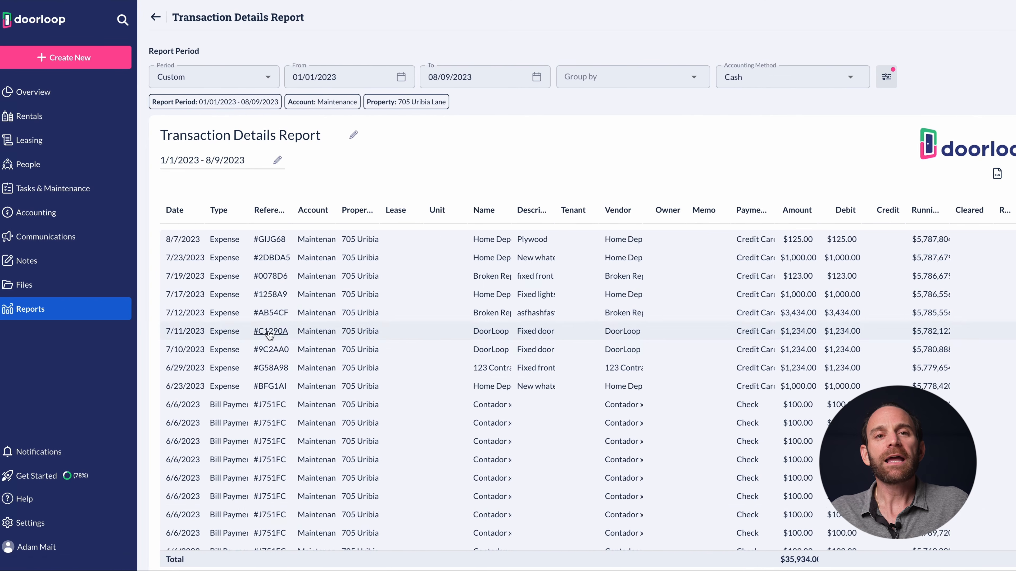
{"action": "left_click", "coordinate": [51, 311]}
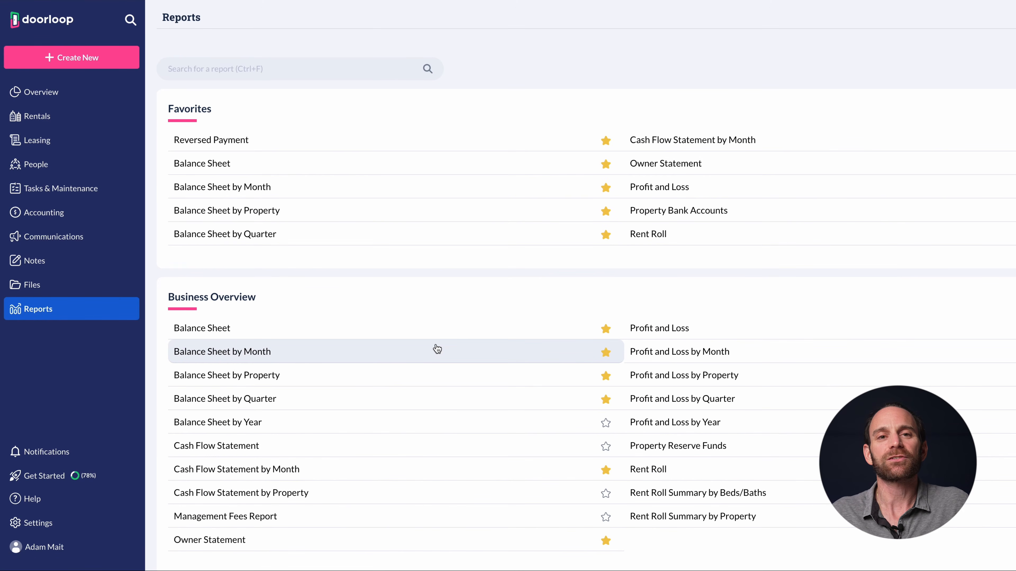
{"action": "scroll", "coordinate": [437, 350], "scroll_direction": "down", "scroll_amount": 1}
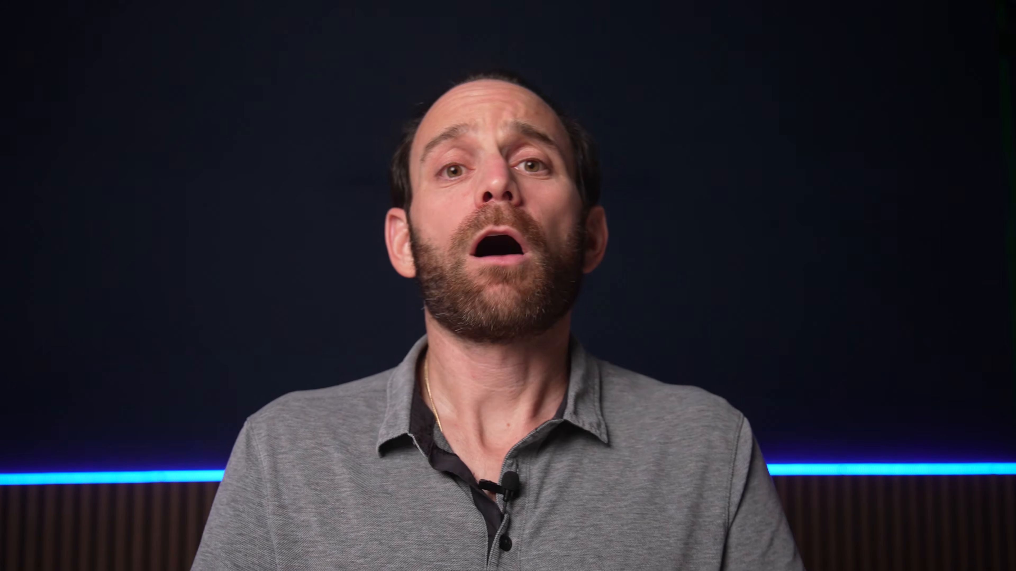